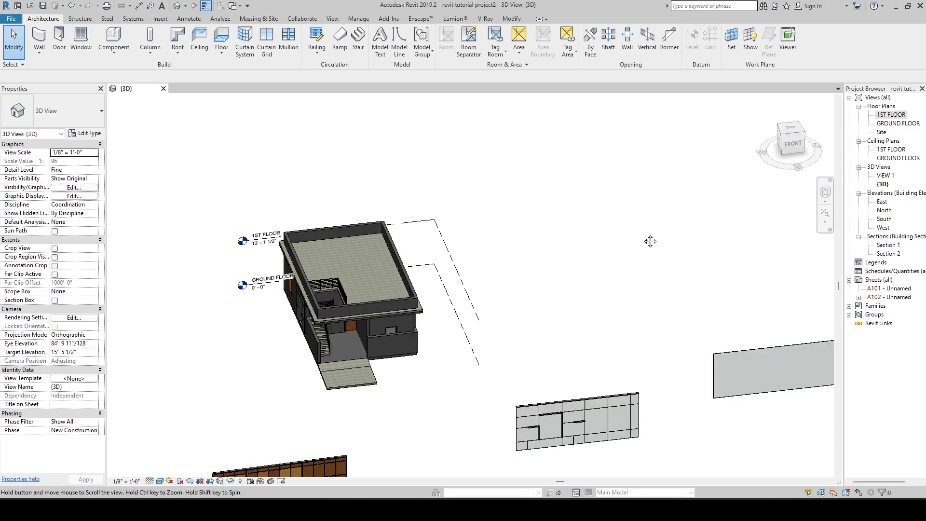
Open the GROUND FLOOR plan of the house from the 3D view.
middle_drag(651, 242, 531, 313)
scroll(608, 226, down, 2)
shift+middle_drag(569, 260, 506, 267)
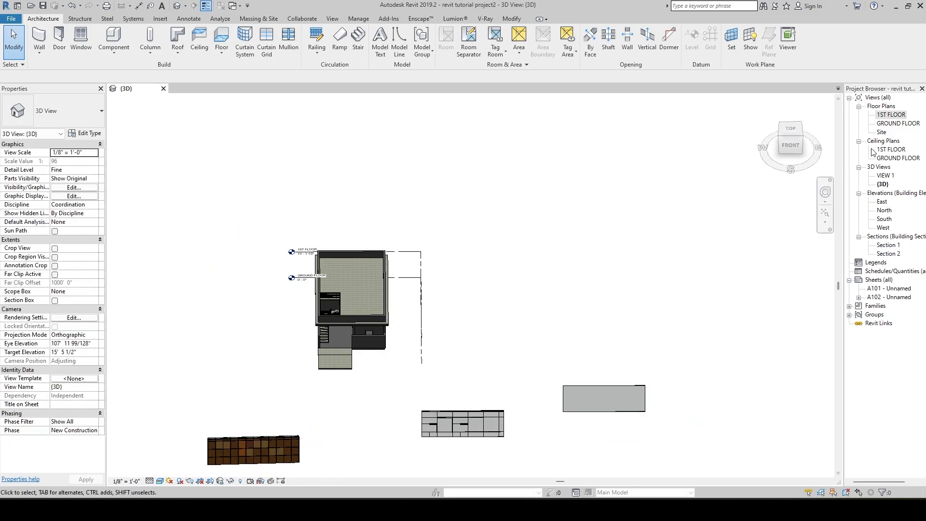
double_click(888, 123)
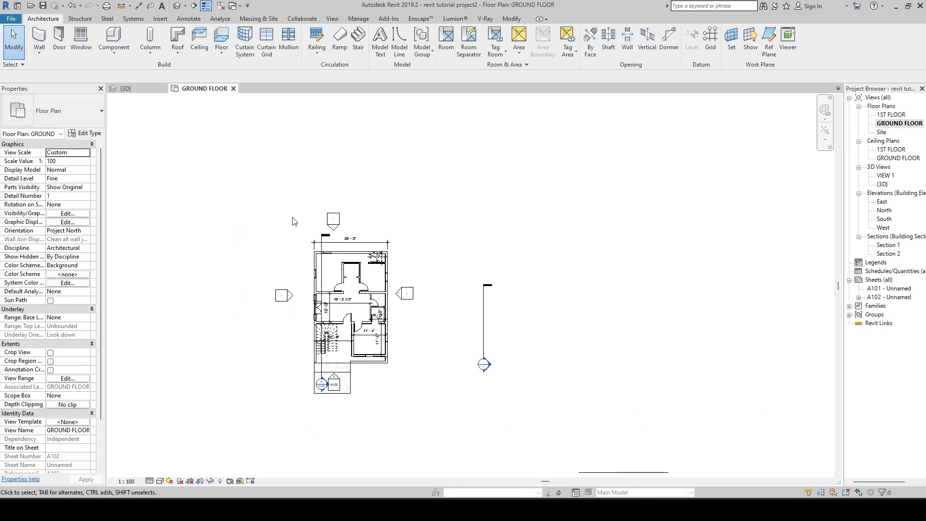
Copy the entire ground floor house about 101' 6" horizontally to the empty area east of the original.
drag(267, 187, 411, 424)
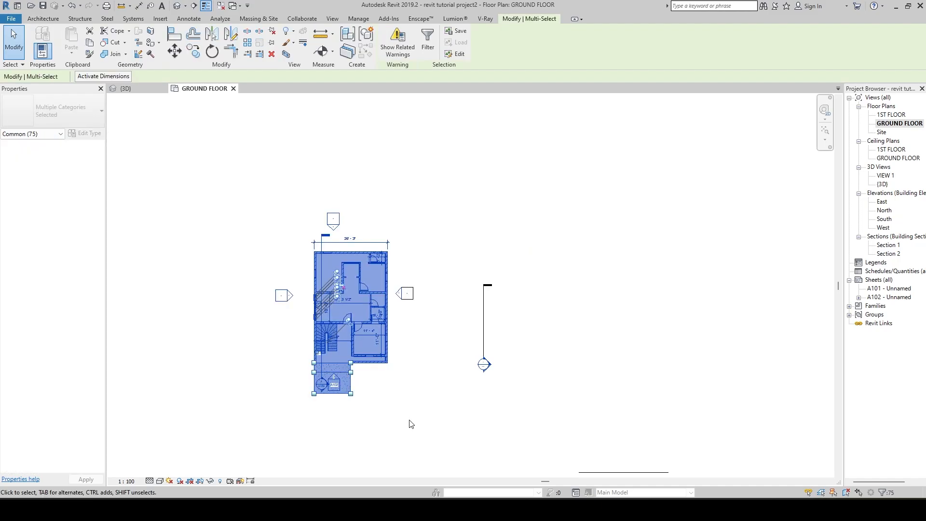
click(456, 345)
drag(293, 229, 396, 416)
click(188, 54)
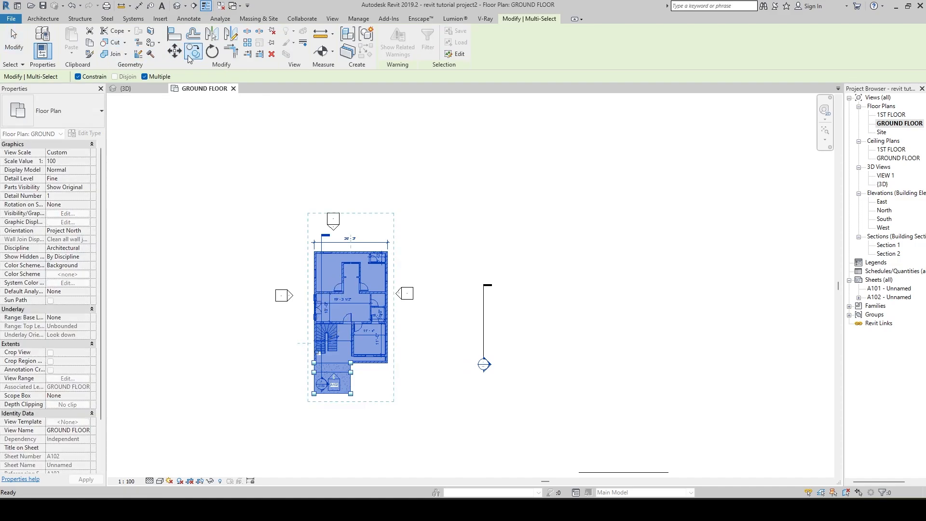
middle_drag(313, 251, 264, 184)
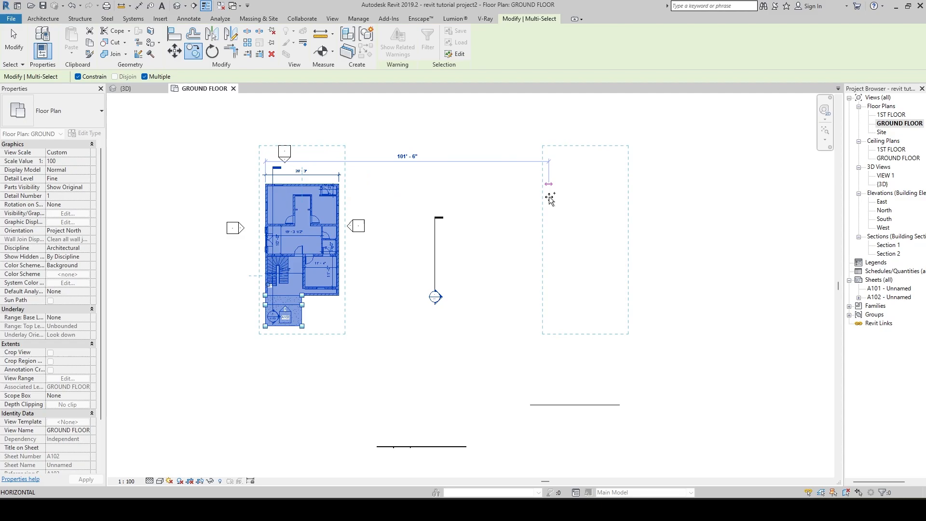
click(549, 196)
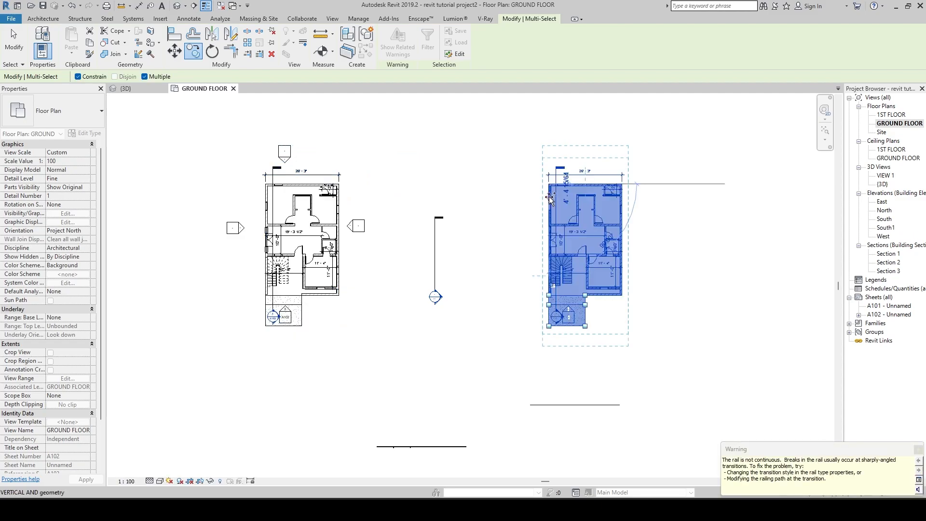
click(509, 239)
middle_drag(555, 331, 550, 343)
Inspect the copied house beside the original in the 3D view.
click(126, 88)
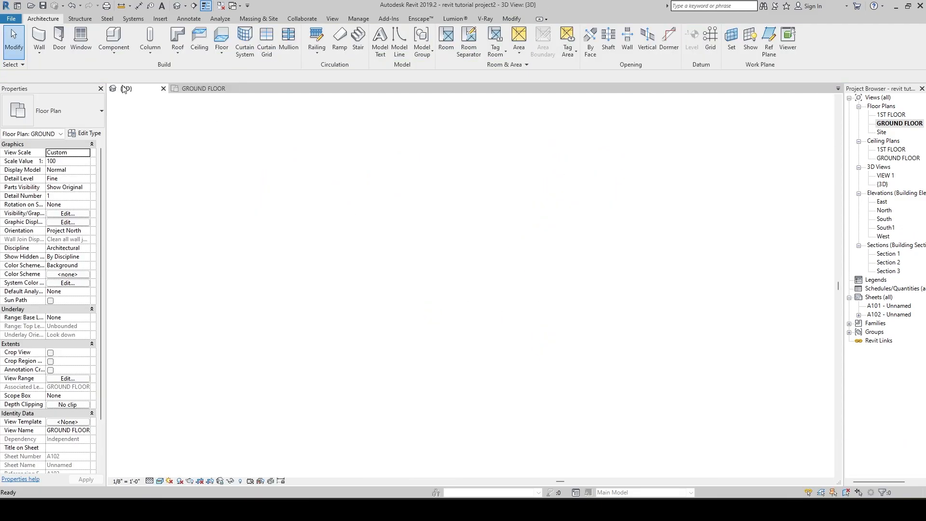
shift+middle_drag(516, 261, 568, 263)
scroll(707, 308, up, 4)
shift+middle_drag(714, 306, 703, 363)
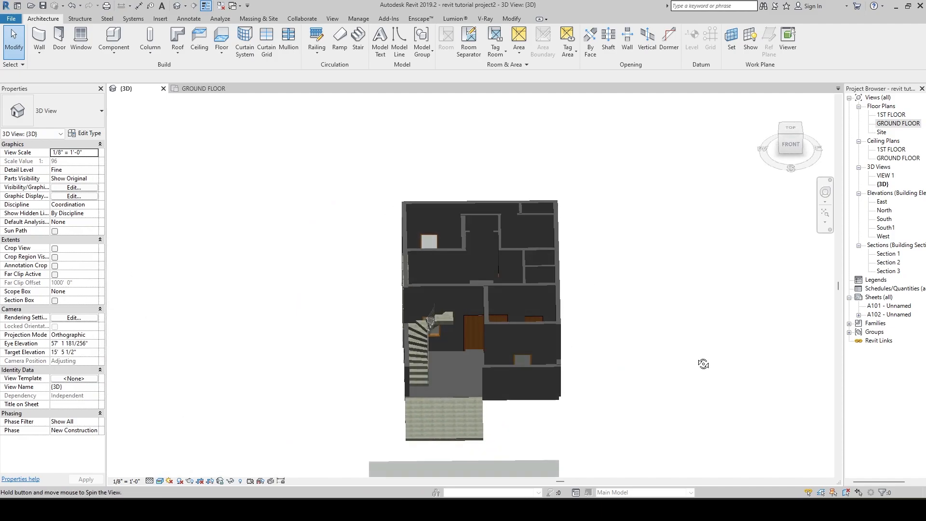
scroll(618, 319, down, 2)
middle_drag(282, 371, 419, 348)
click(296, 308)
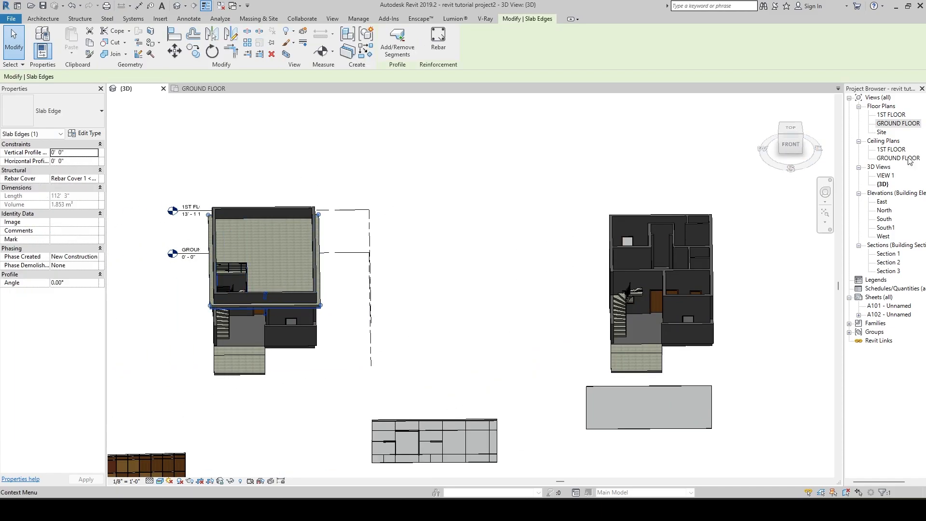
In the 1ST FLOOR plan, copy the original house's rcc slab onto the copied house, aligning it by the outer wall corner.
double_click(893, 115)
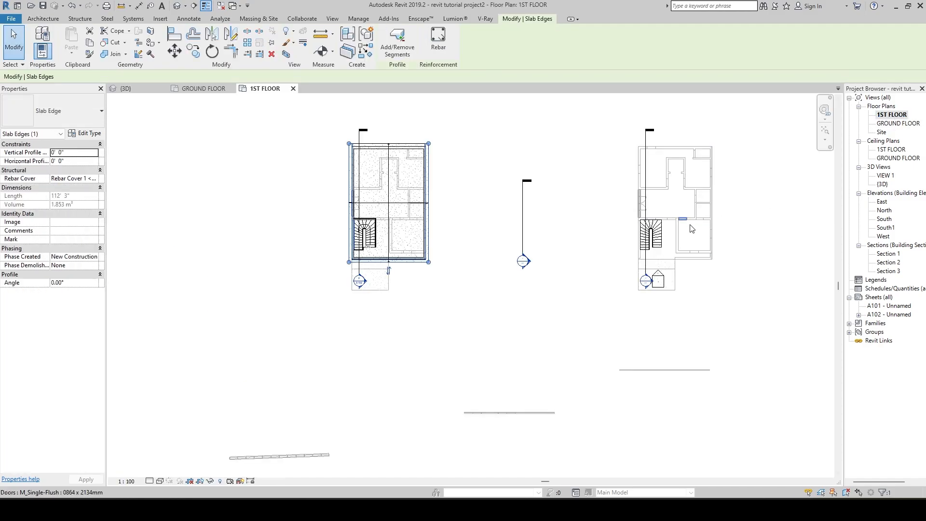
click(372, 145)
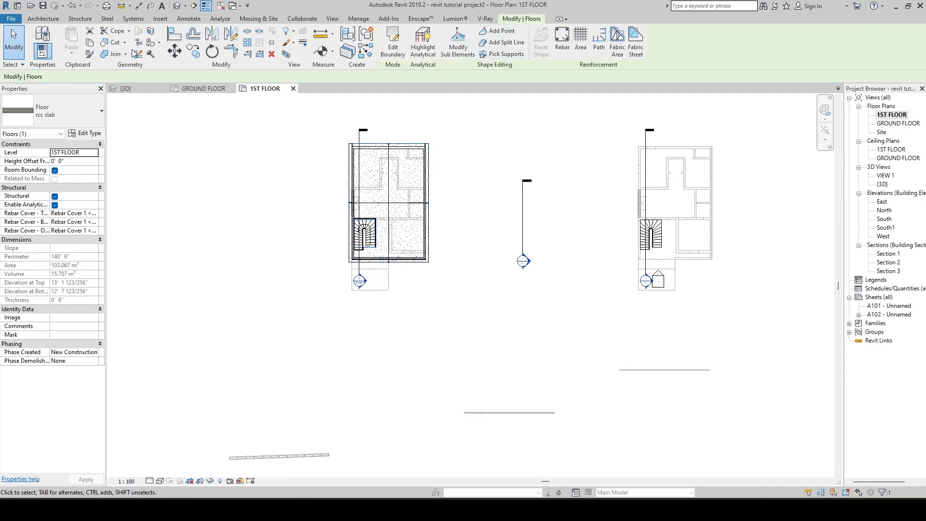
click(193, 51)
scroll(348, 143, up, 4)
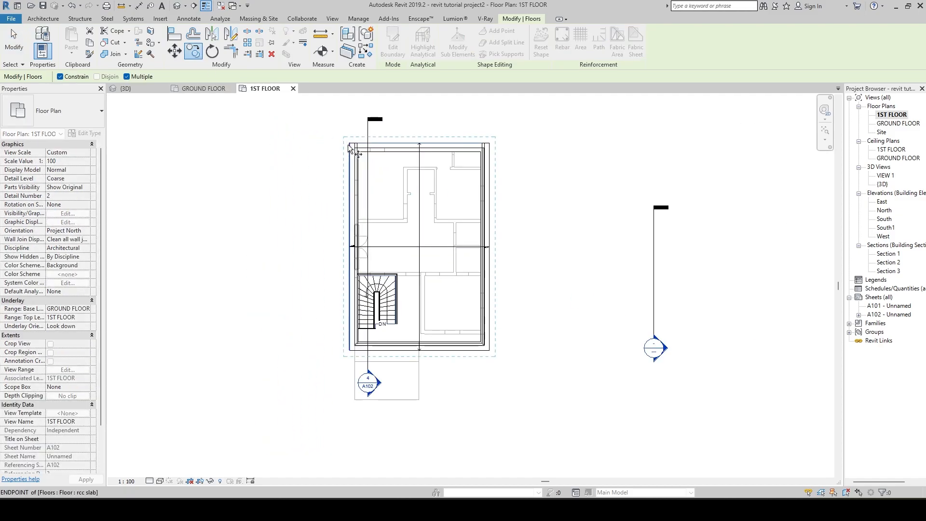
scroll(358, 152, up, 5)
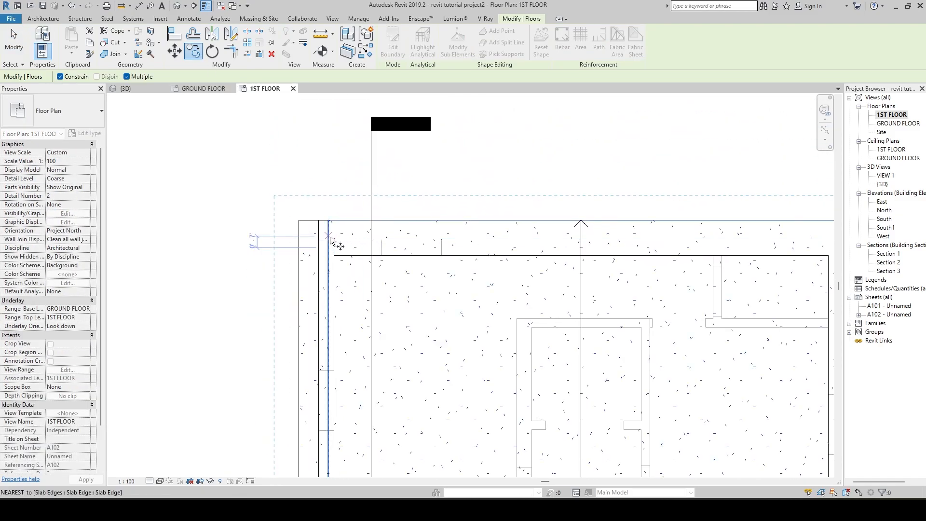
click(318, 240)
scroll(145, 180, down, 6)
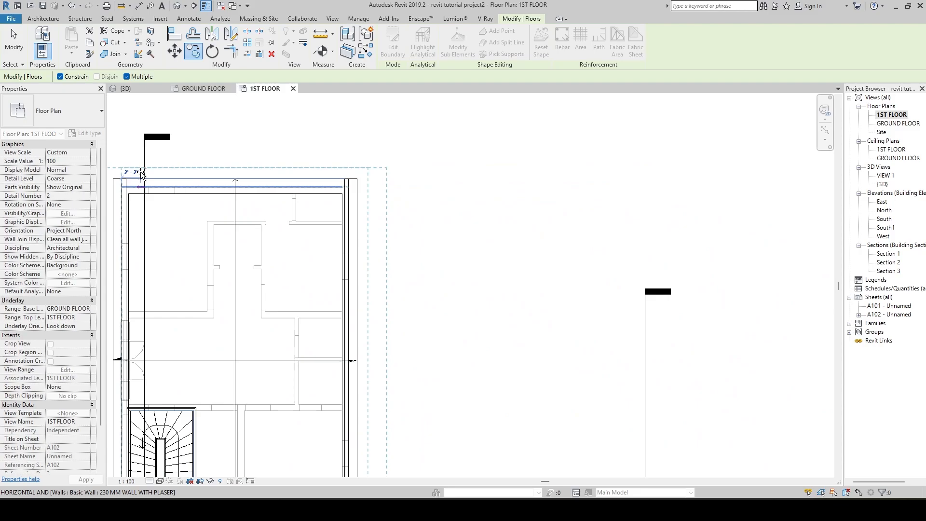
scroll(467, 232, up, 4)
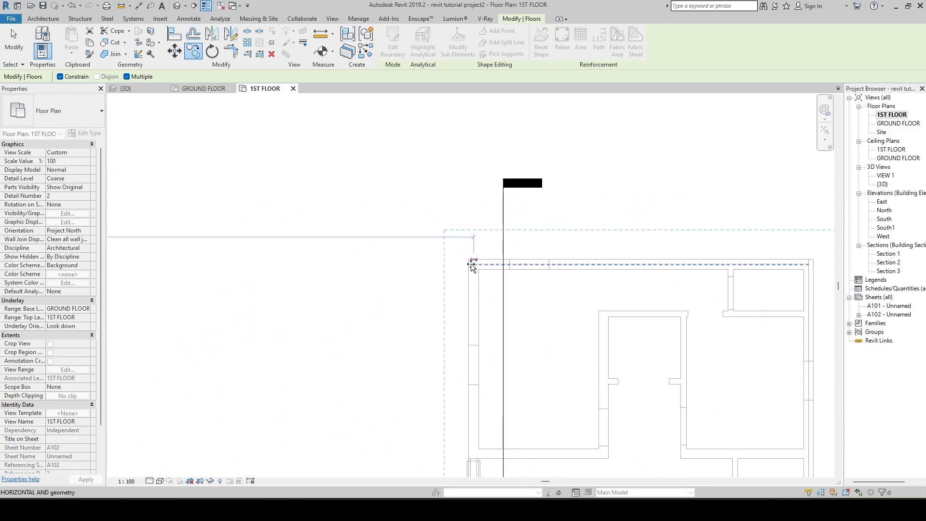
click(471, 264)
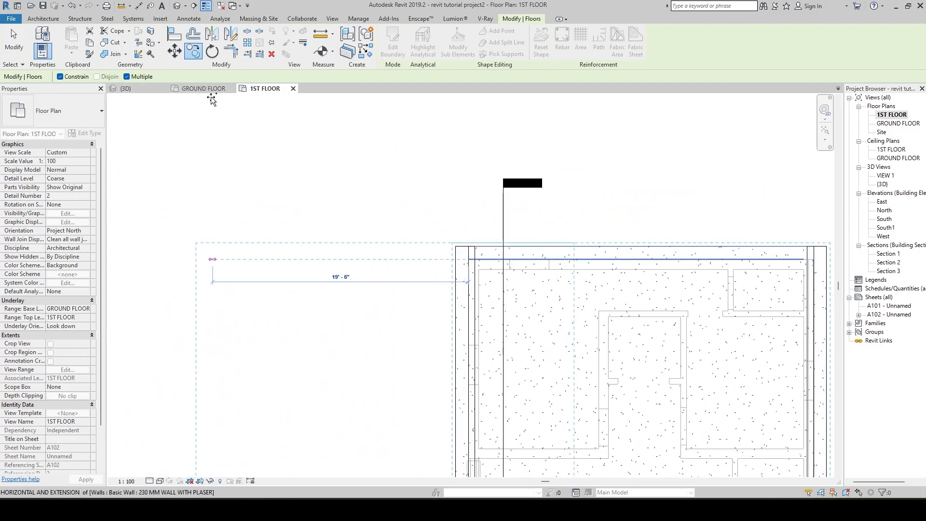
key(Escape)
Examine the copied roof slab, the staircase opening area and the slab's properties on the duplicate house in the 3D view.
click(135, 88)
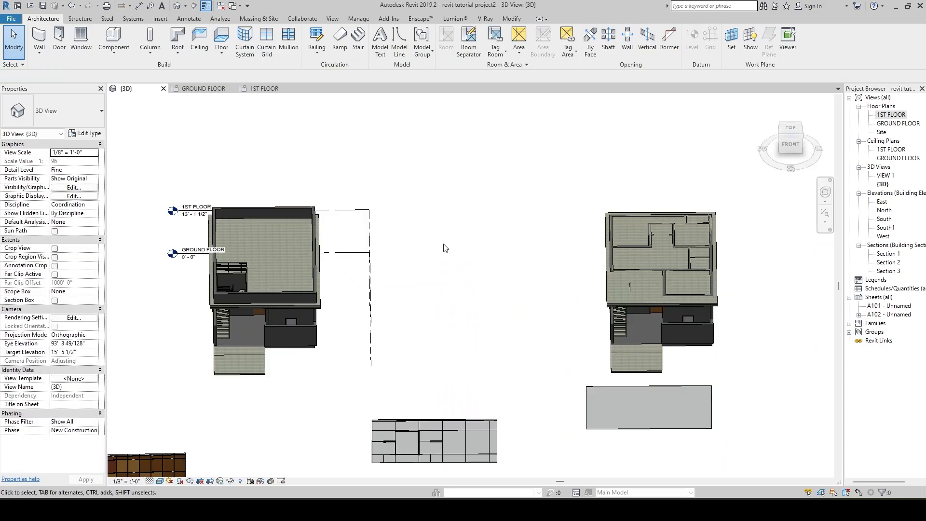
scroll(443, 244, down, 1)
shift+middle_drag(444, 245, 451, 196)
scroll(688, 265, up, 3)
scroll(451, 298, up, 3)
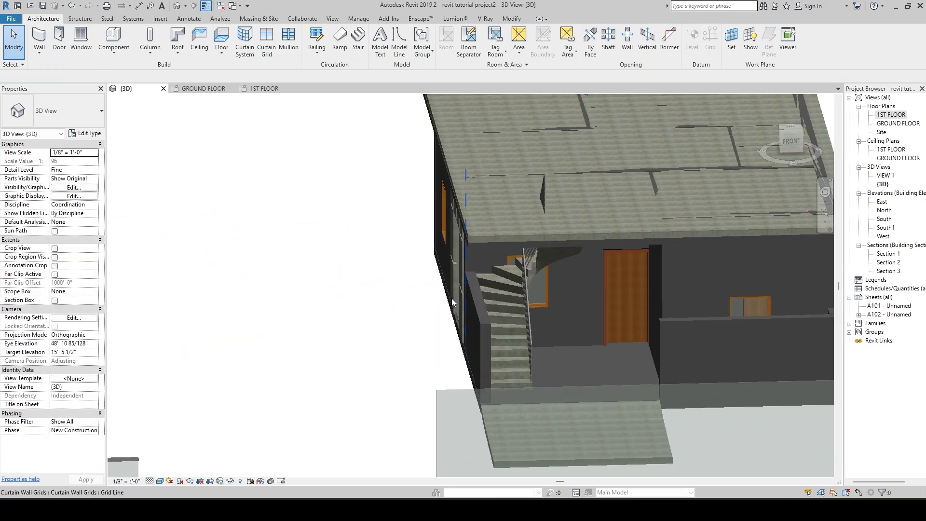
scroll(302, 393, down, 3)
scroll(555, 302, up, 4)
scroll(557, 263, down, 2)
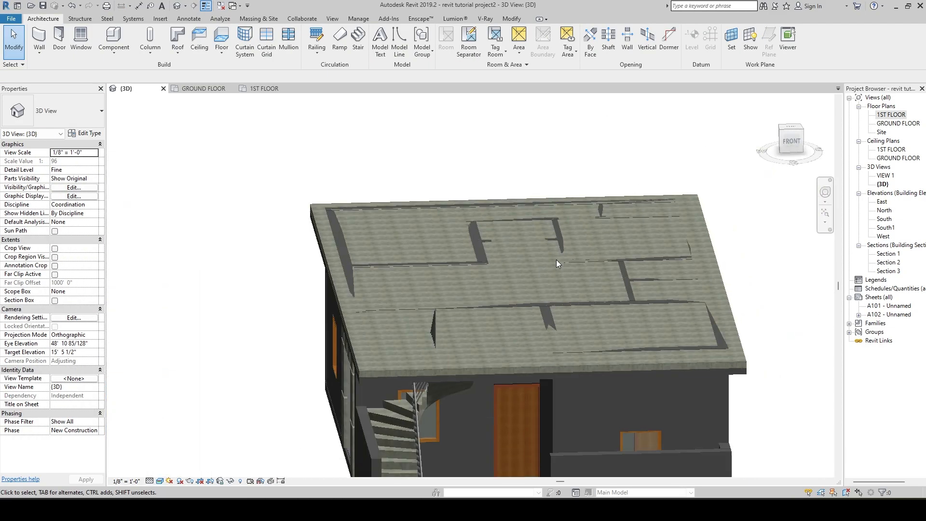
click(477, 370)
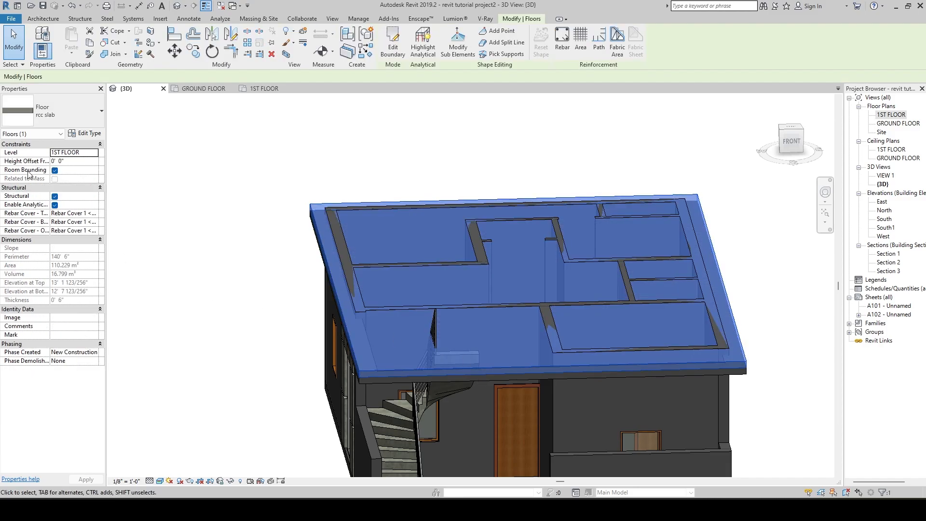
click(246, 185)
scroll(246, 184, down, 3)
shift+middle_drag(246, 185, 378, 231)
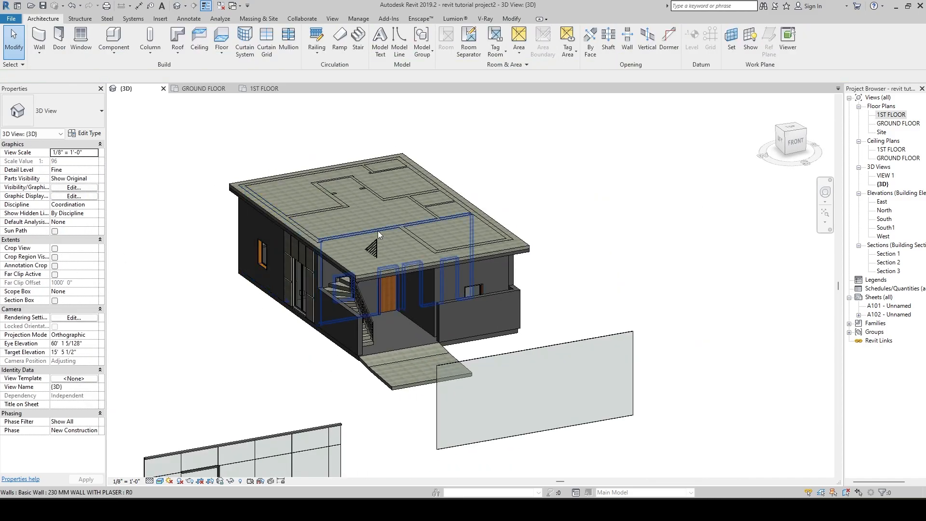
scroll(378, 231, up, 2)
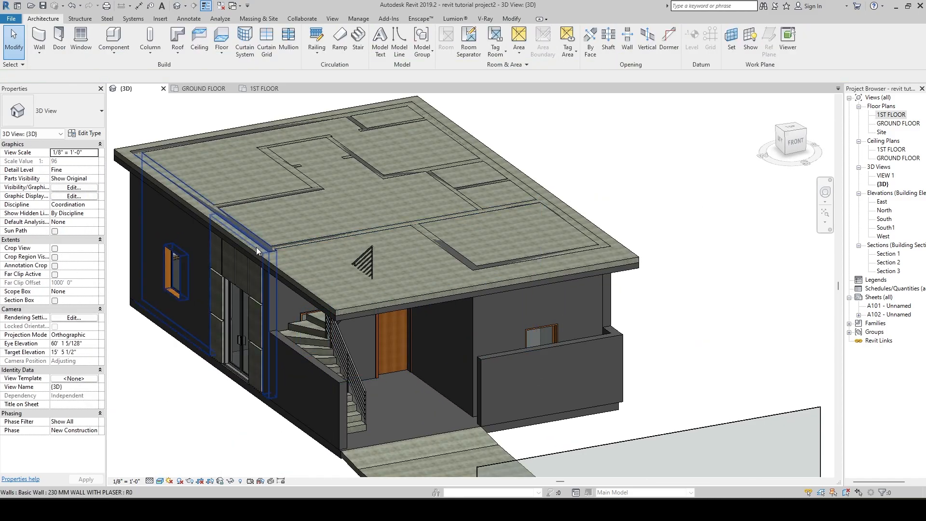
Delete the precast winder stair from the copied house in the 1ST FLOOR plan.
click(265, 88)
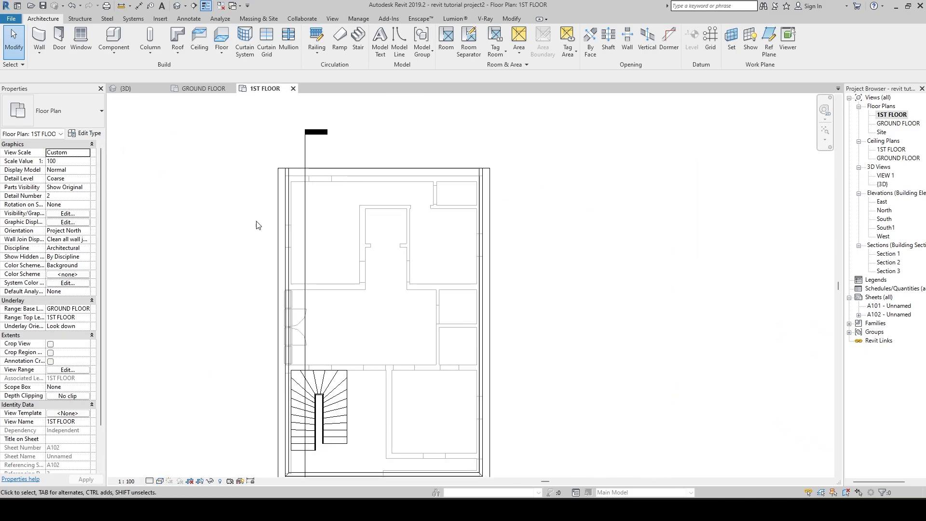
scroll(256, 225, down, 2)
click(411, 301)
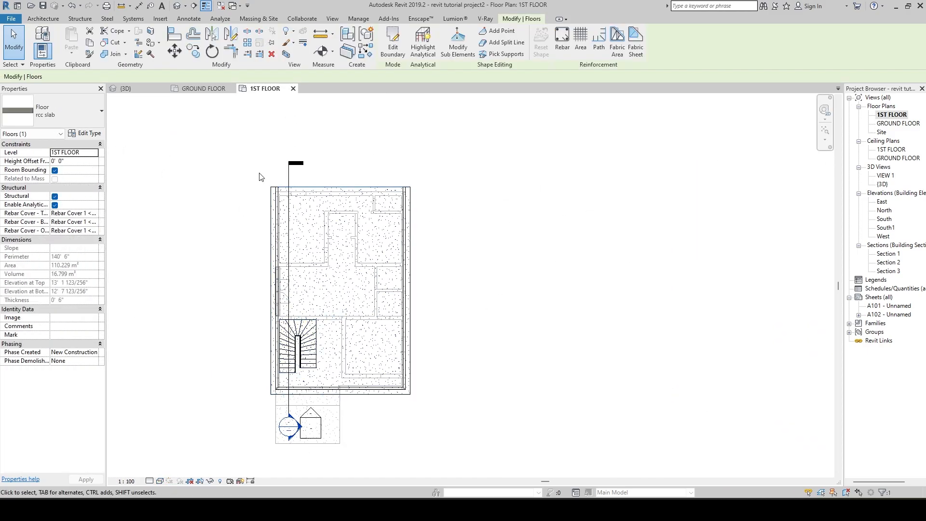
scroll(261, 376, up, 3)
scroll(539, 348, down, 6)
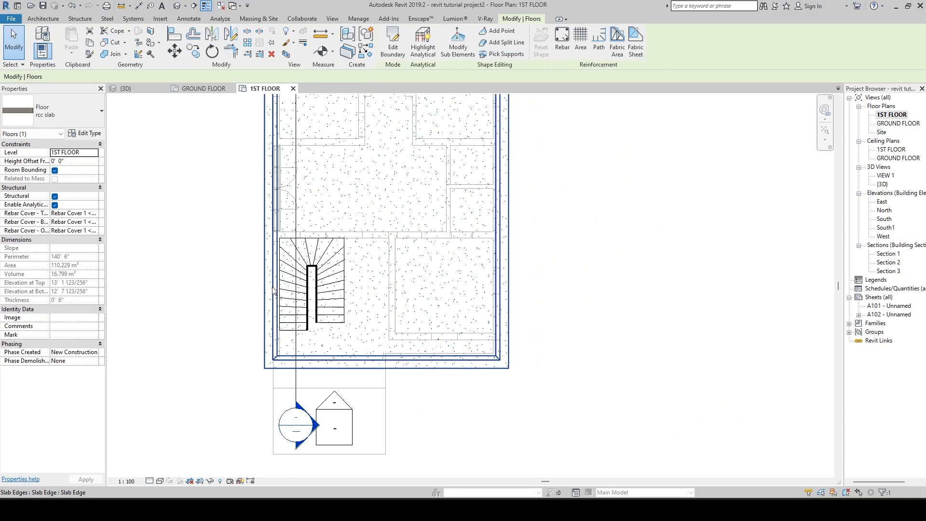
scroll(443, 340, up, 4)
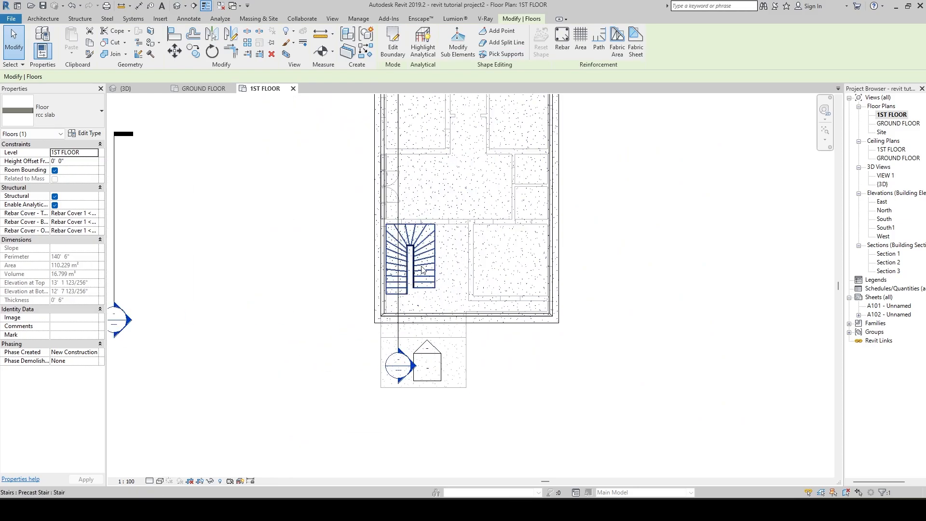
click(423, 270)
key(Delete)
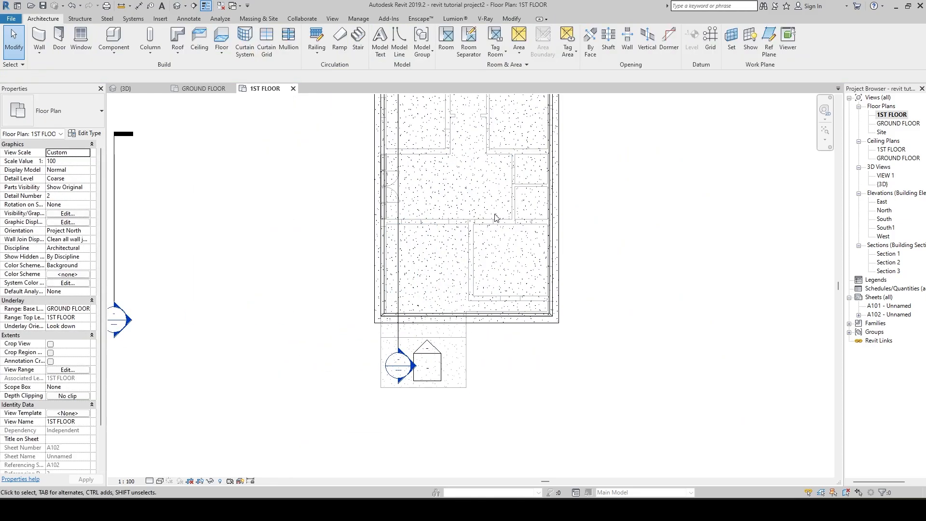
scroll(495, 217, down, 3)
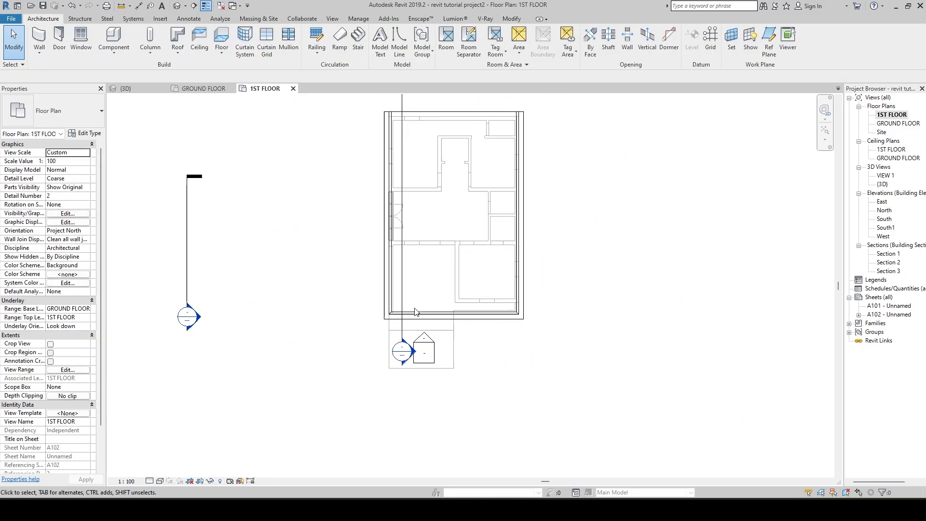
Delete the 12' - 8" width dimension from the copied house's stair area in the GROUND FLOOR plan.
click(210, 87)
scroll(406, 275, up, 6)
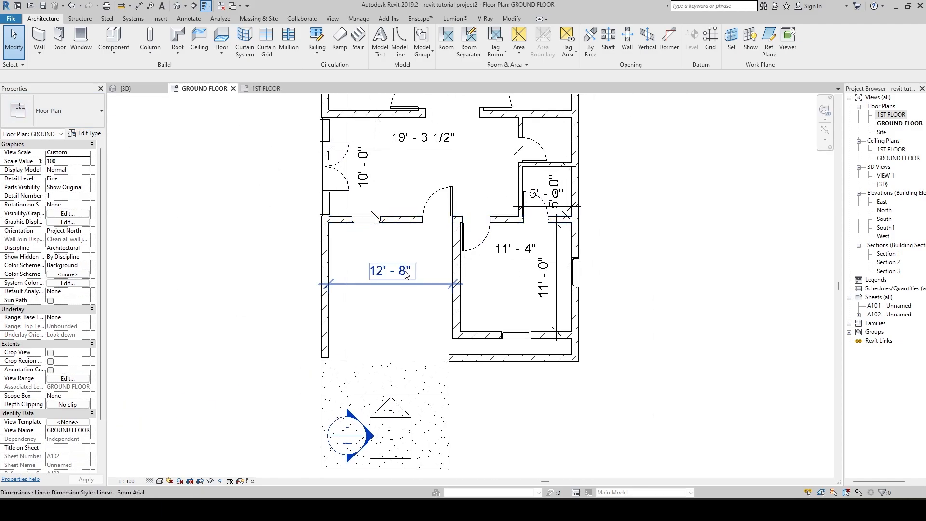
click(404, 284)
key(Delete)
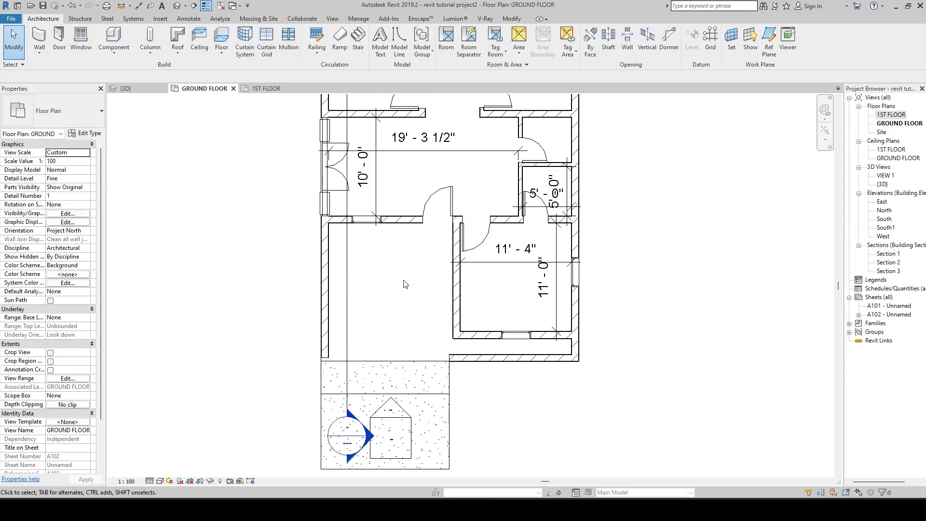
Move the copied house's section line sideways out of the stair area, just beyond the exterior wall.
click(347, 283)
middle_drag(410, 305, 422, 410)
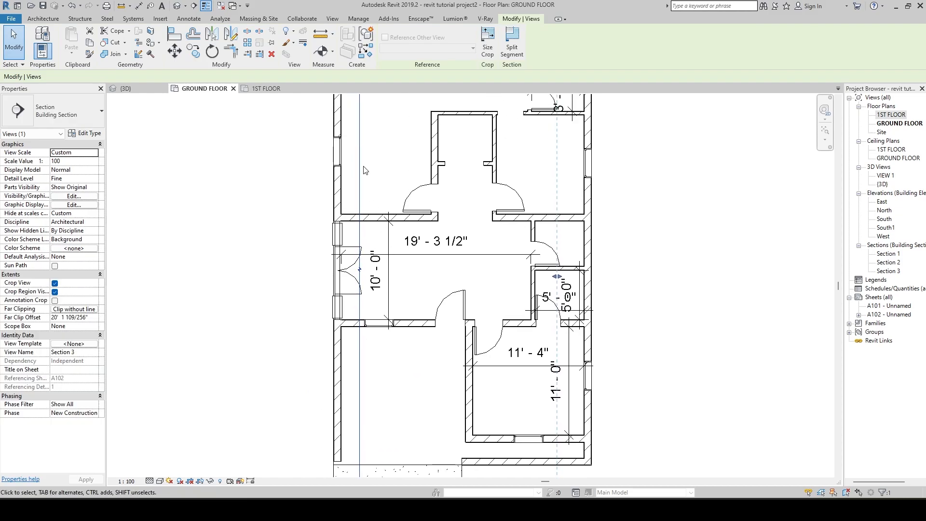
key(Left)
key(Left)
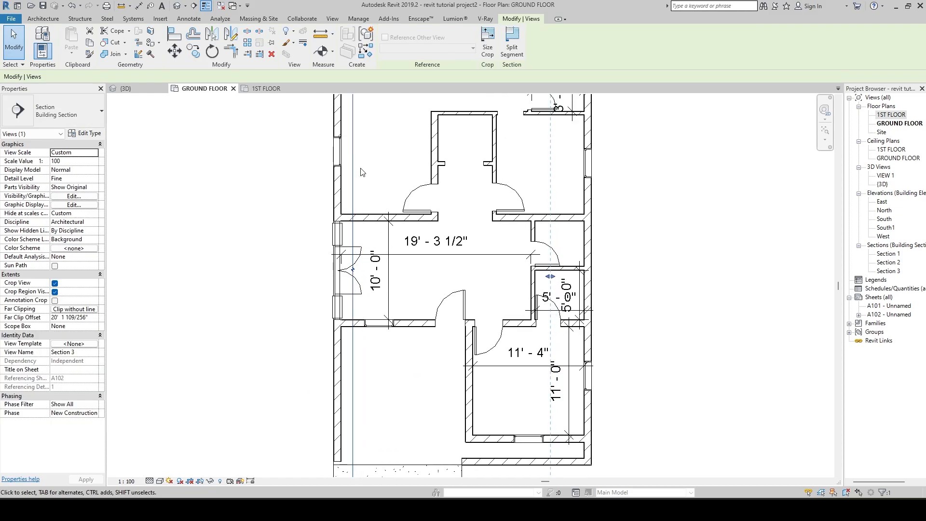
key(Left)
key(Left)
key(Left)
key(Left)
key(Left)
key(Left)
key(Left)
key(Left)
scroll(403, 320, up, 3)
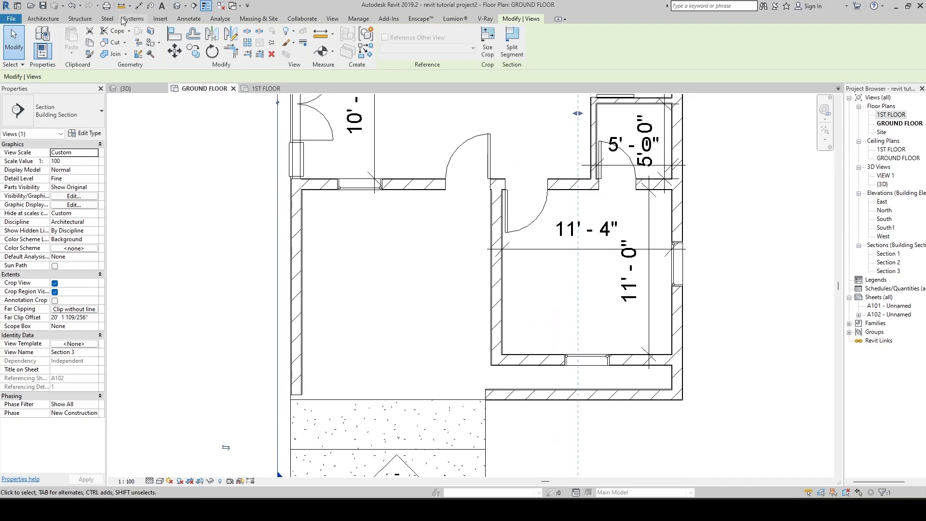
Model a stair run along the copied house's stair-area exterior wall, 3' 0" wide, with Run: Left location line, about 8' 1" long with 10 risers.
click(34, 19)
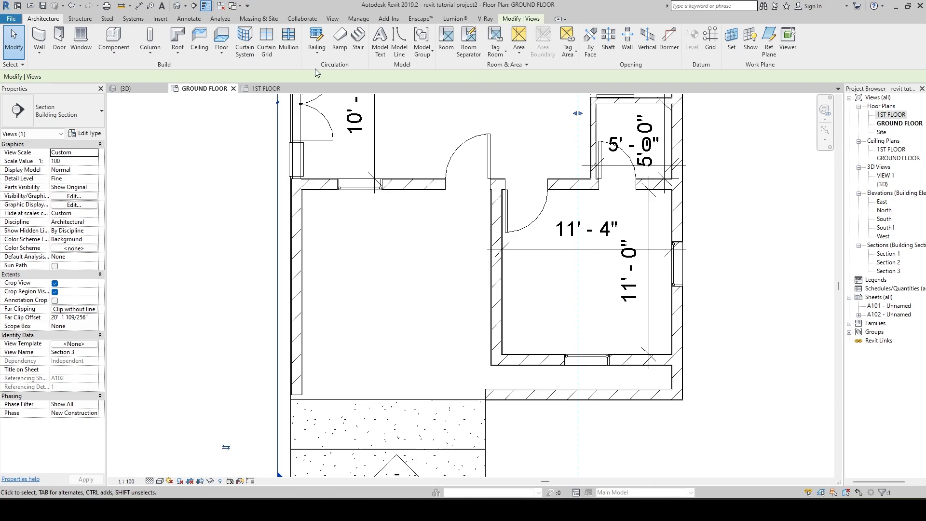
click(358, 42)
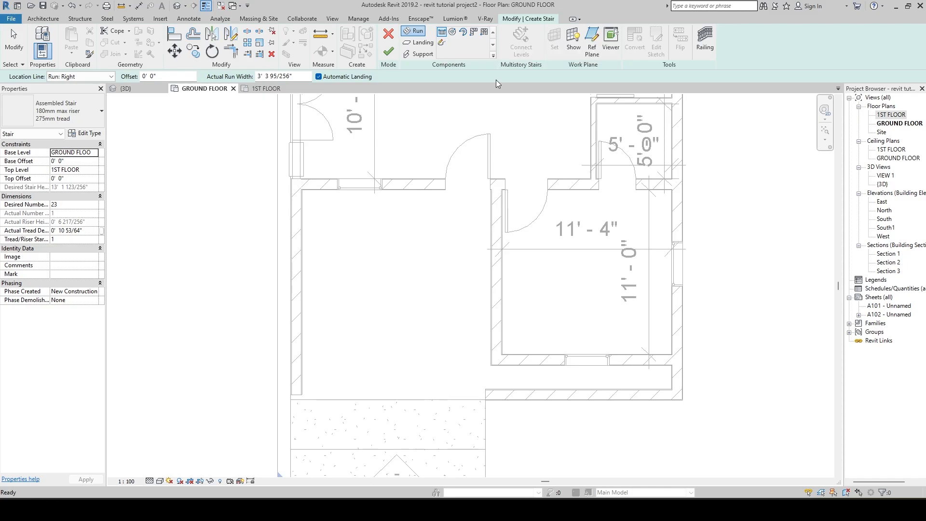
scroll(560, 307, down, 5)
middle_drag(361, 351, 536, 329)
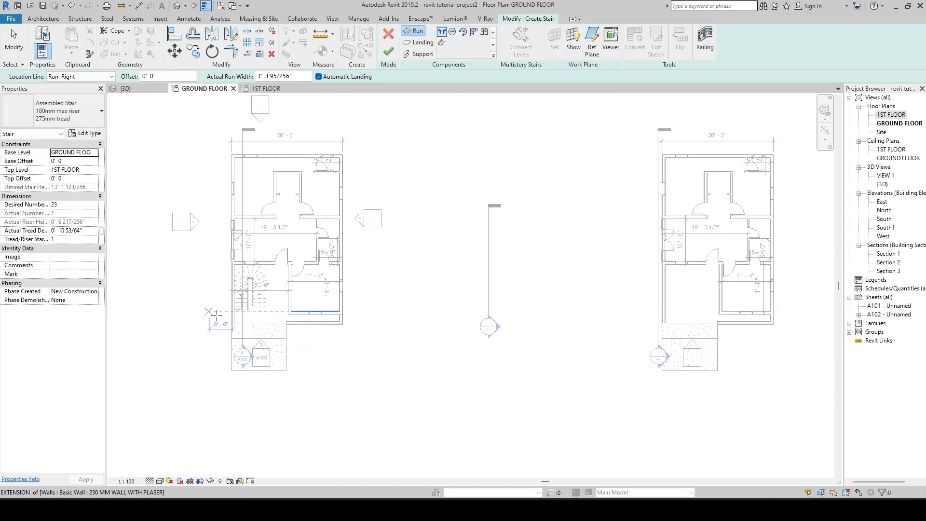
middle_drag(459, 203, 317, 242)
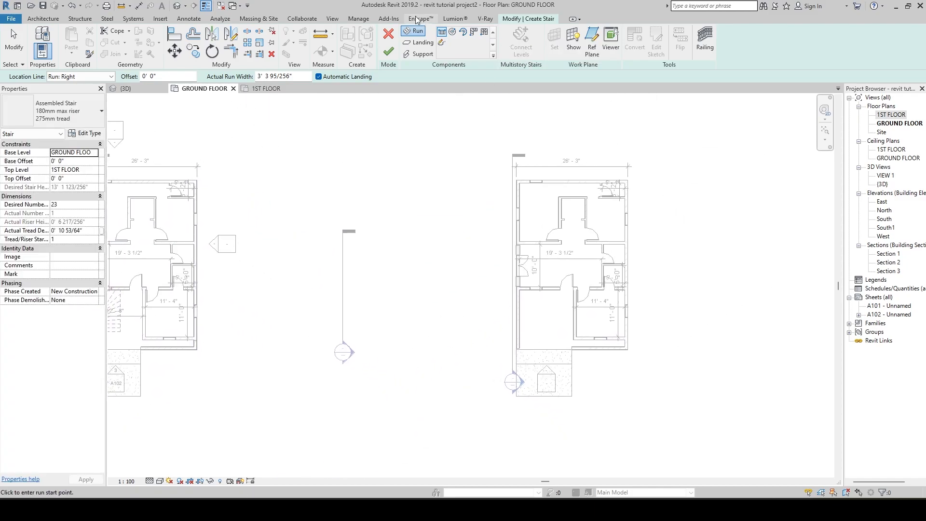
middle_drag(592, 397, 457, 355)
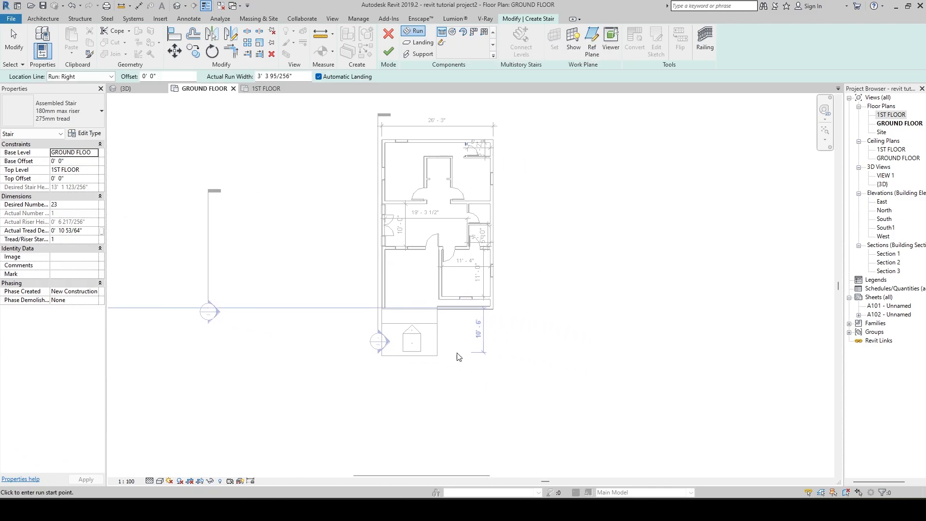
scroll(391, 323, up, 4)
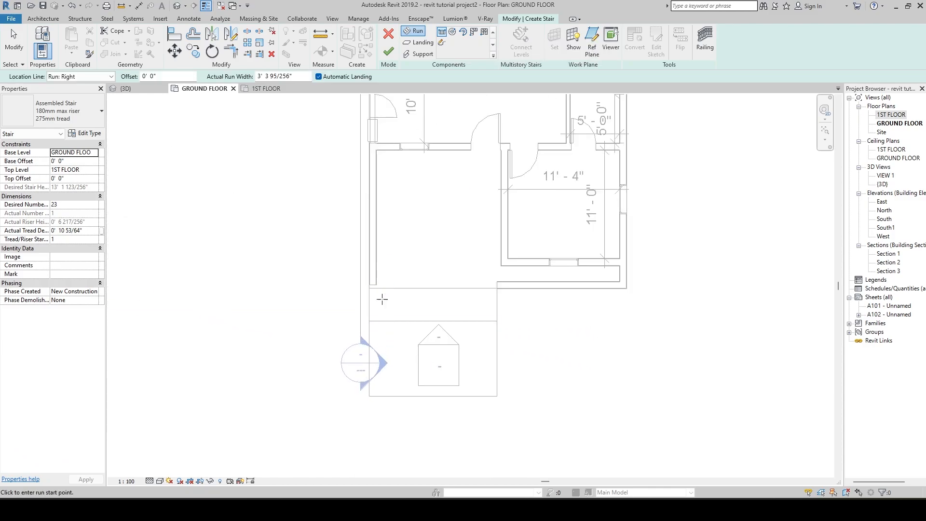
click(377, 265)
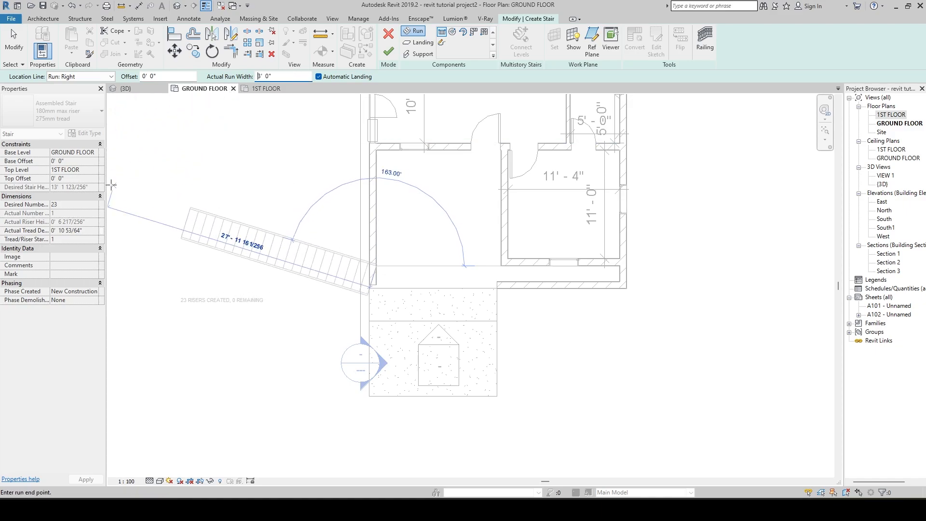
click(105, 77)
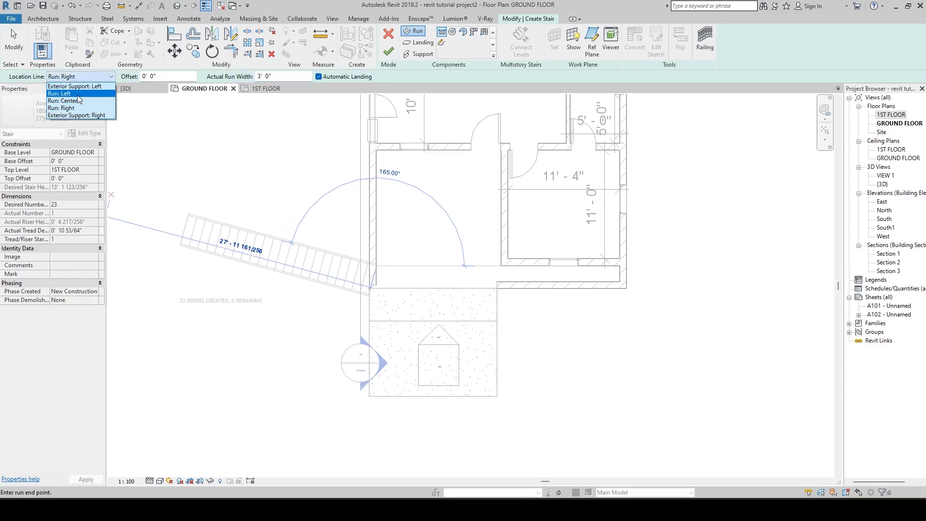
click(76, 94)
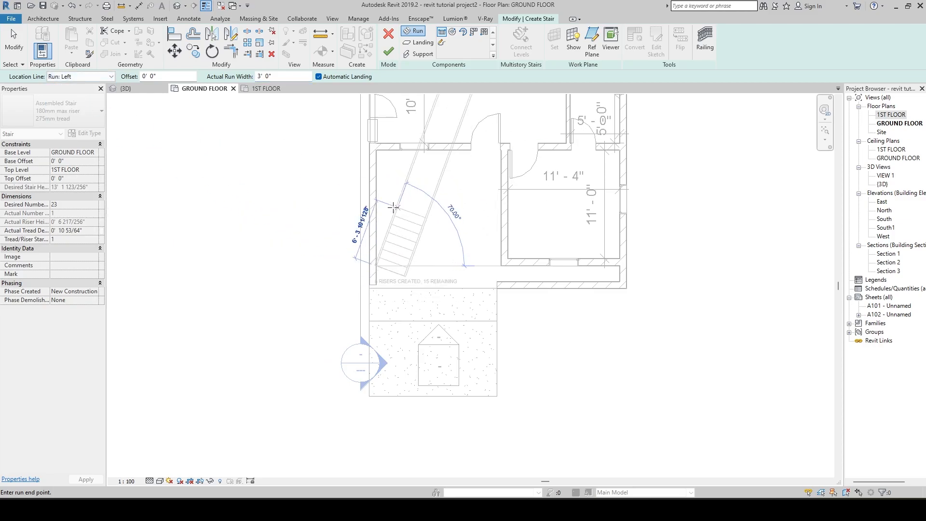
scroll(378, 188, up, 3)
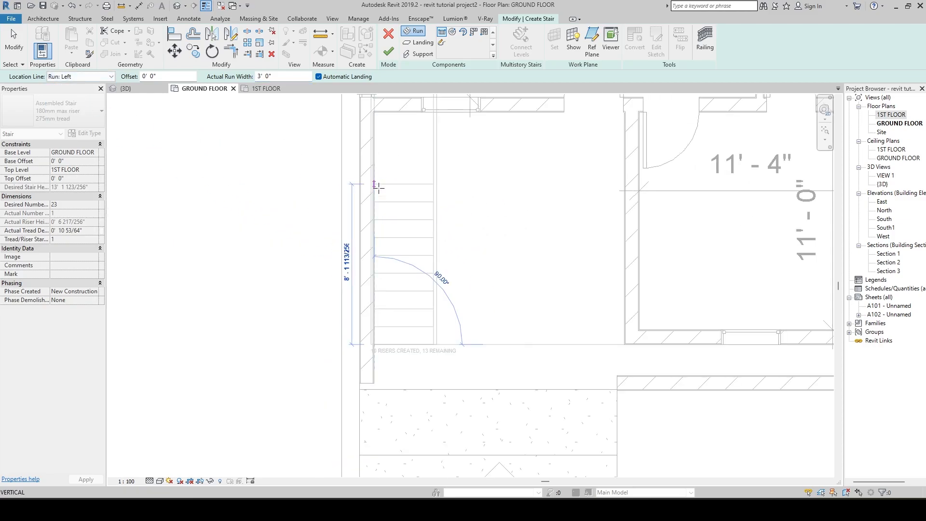
click(378, 186)
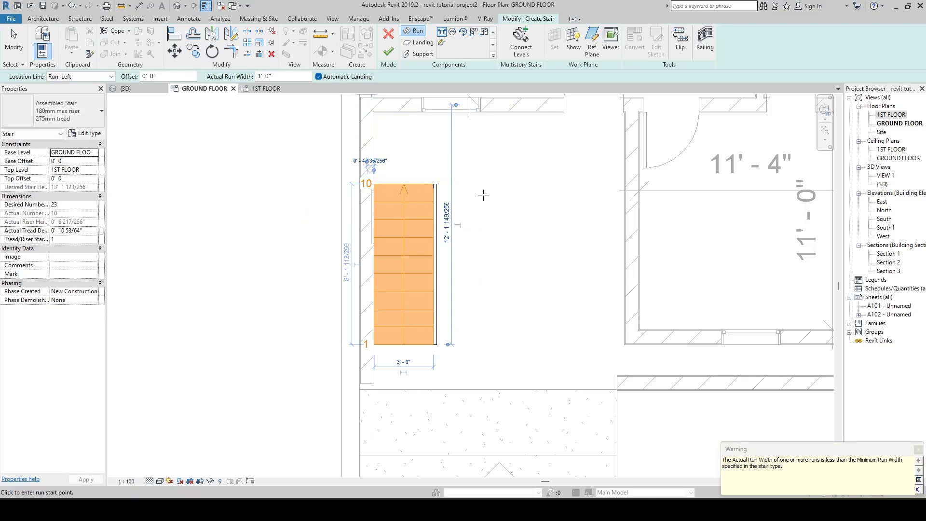
scroll(420, 186, up, 2)
middle_drag(565, 195, 412, 276)
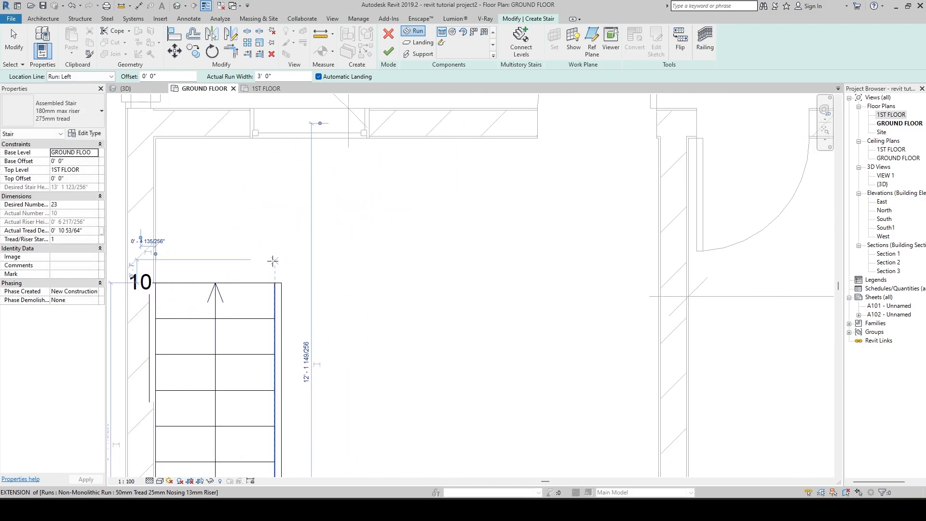
click(277, 283)
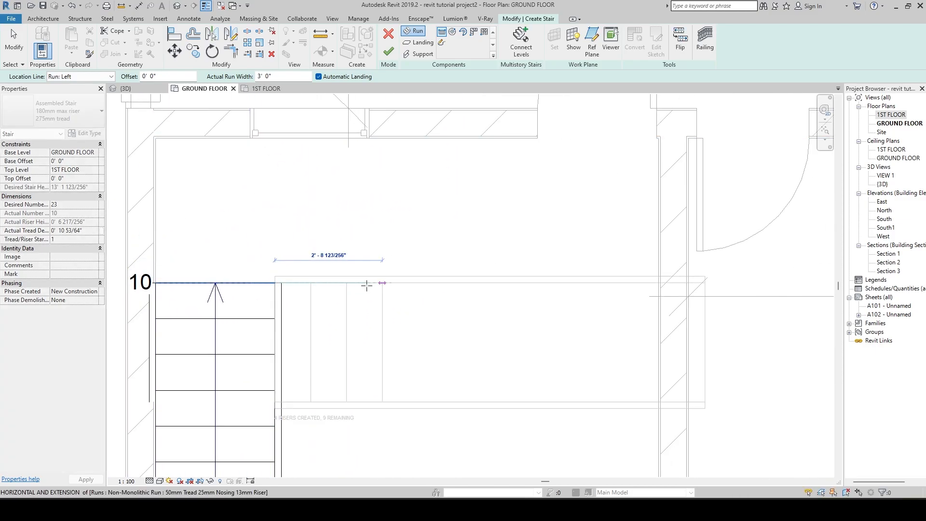
key(Escape)
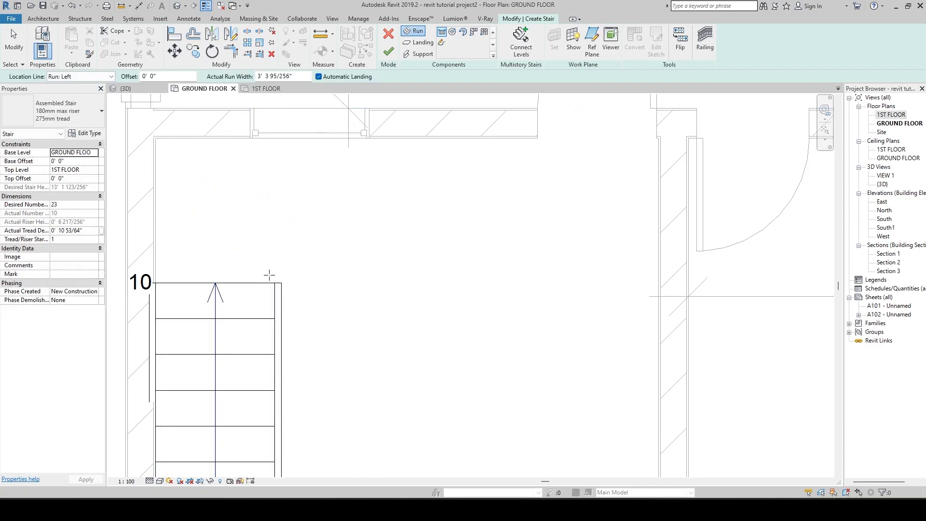
Extend the stair from the first run's inner top corner with a two-riser run about 11" long, using the Run: Right location line.
click(275, 283)
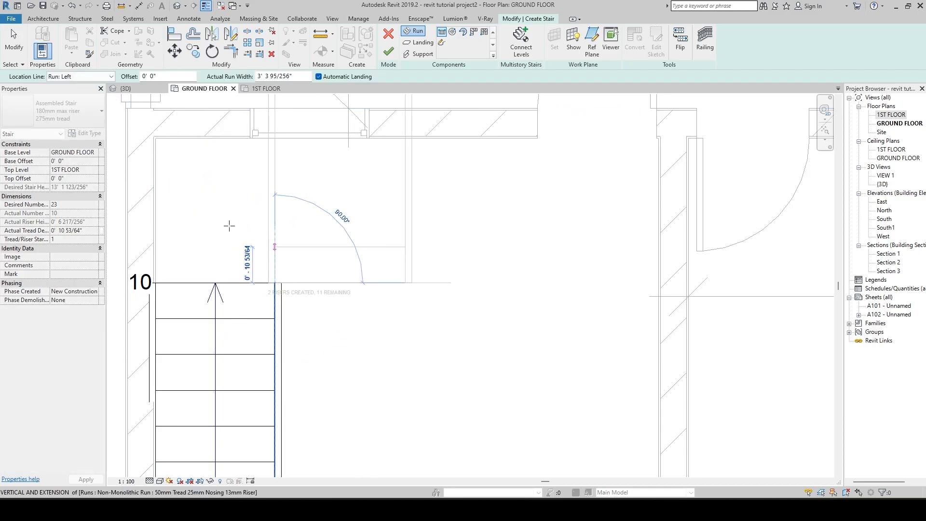
click(85, 75)
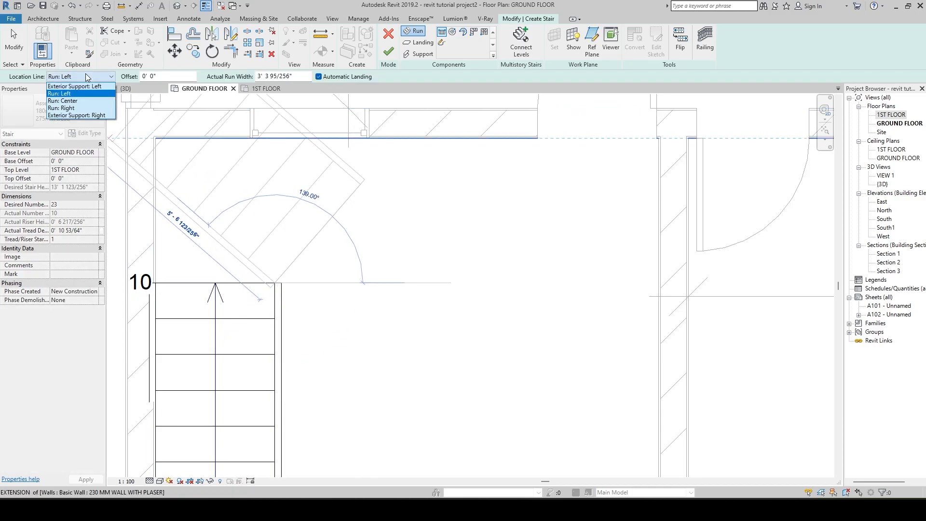
click(81, 109)
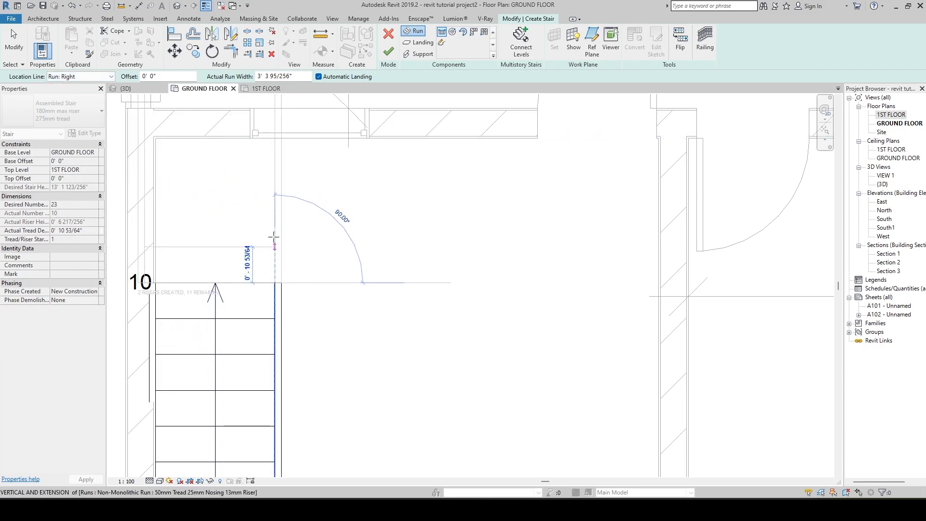
click(274, 237)
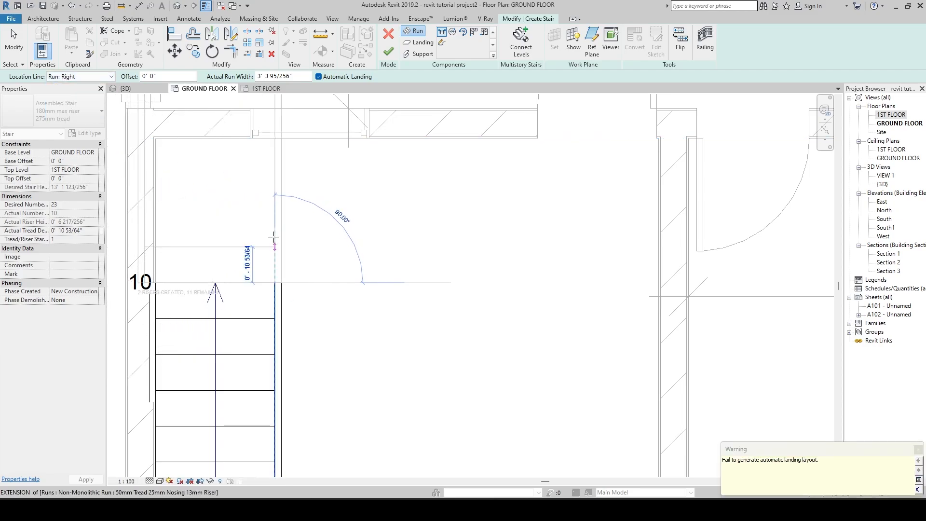
Add a perpendicular five-riser run about 3' 7" long from the short run's inner corner, keeping Run: Right and automatic landing.
click(99, 77)
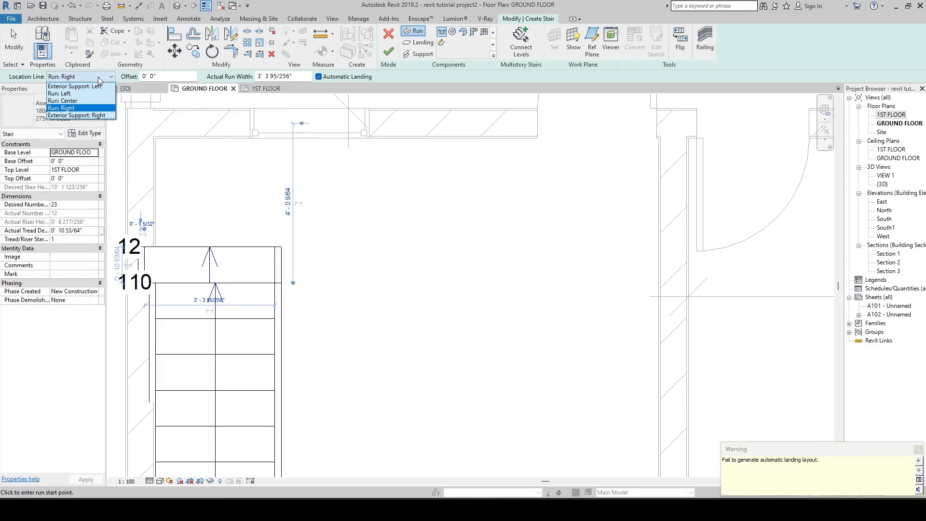
click(88, 110)
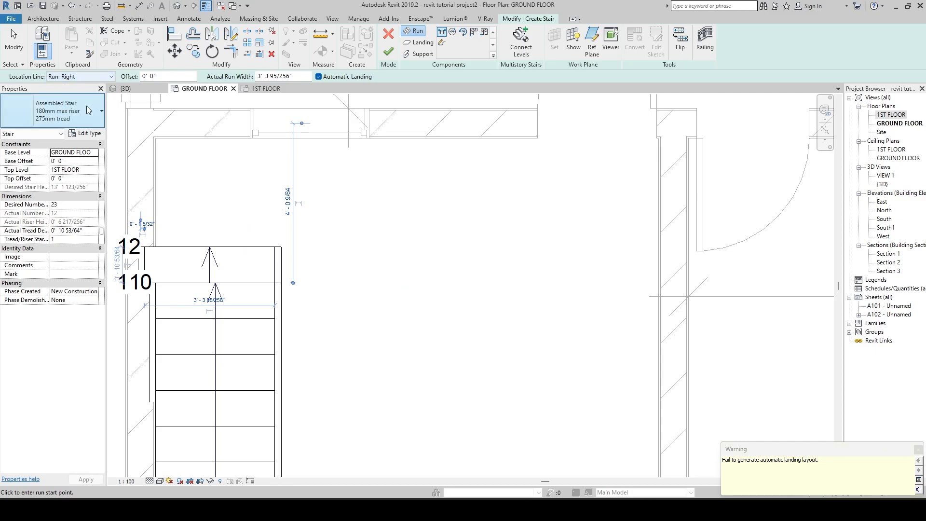
click(274, 247)
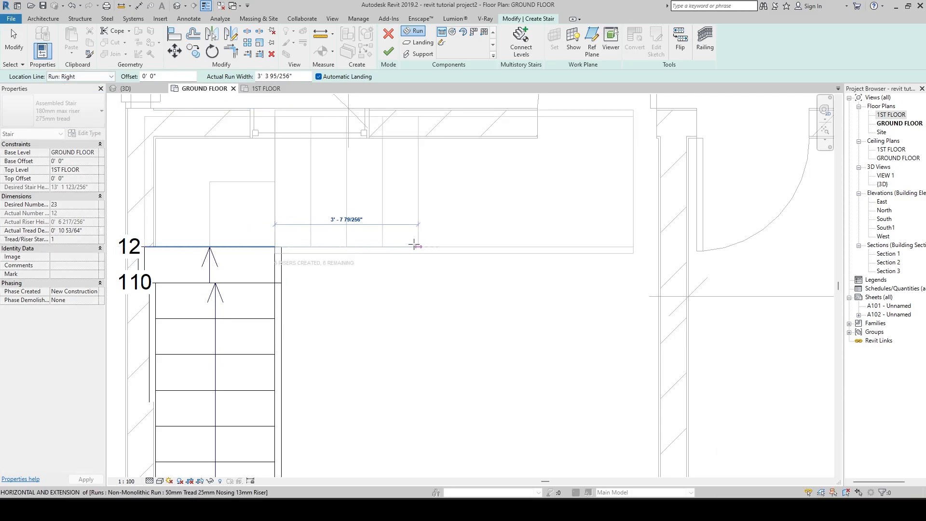
click(418, 246)
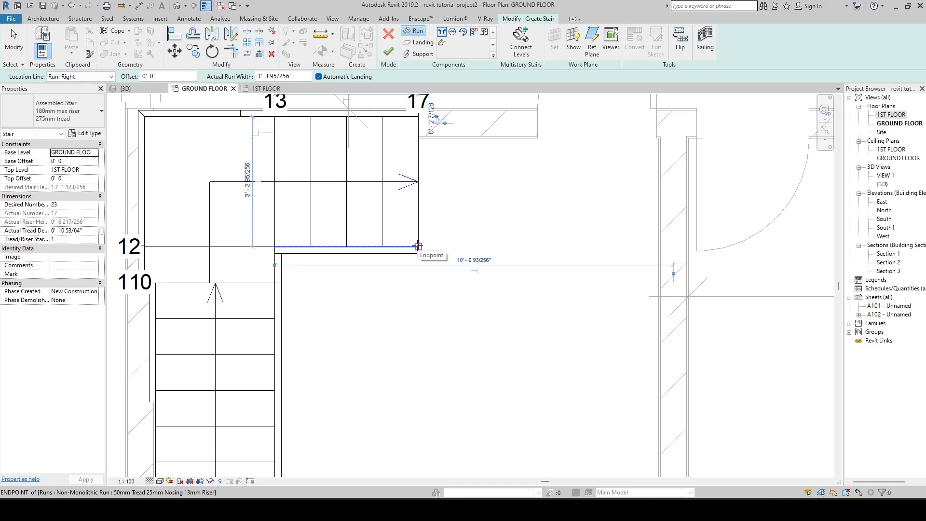
Add a four-riser return run about 2' 8" long, parallel to the first run, from the cross run's end corner and finish the stair.
click(418, 246)
middle_drag(411, 300, 375, 183)
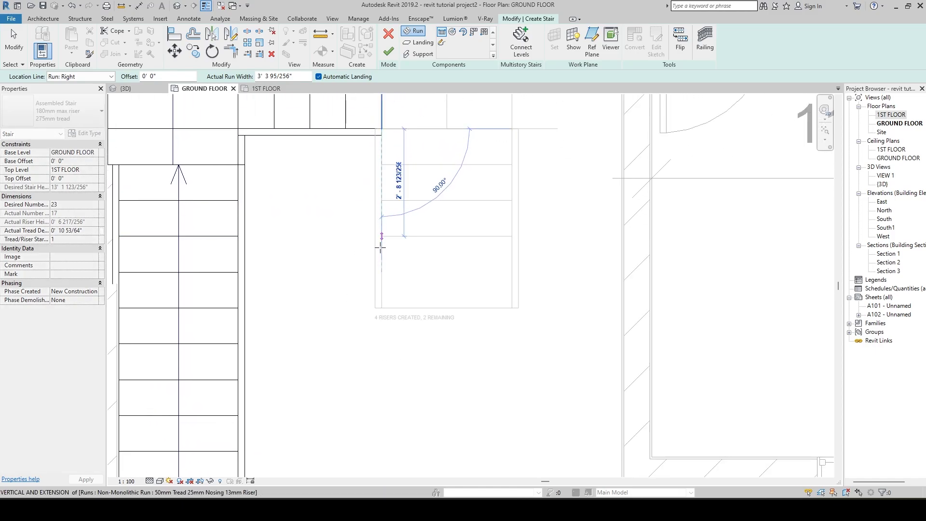
click(381, 247)
key(Escape)
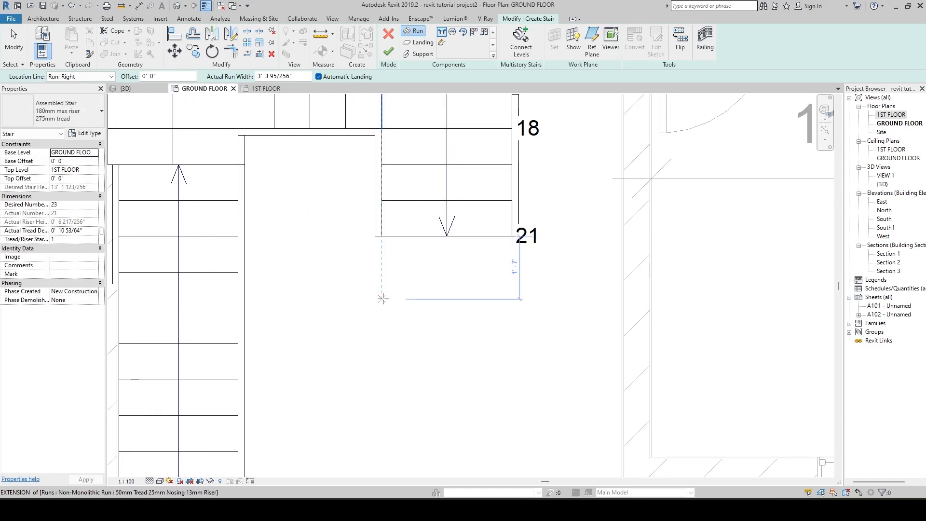
click(387, 52)
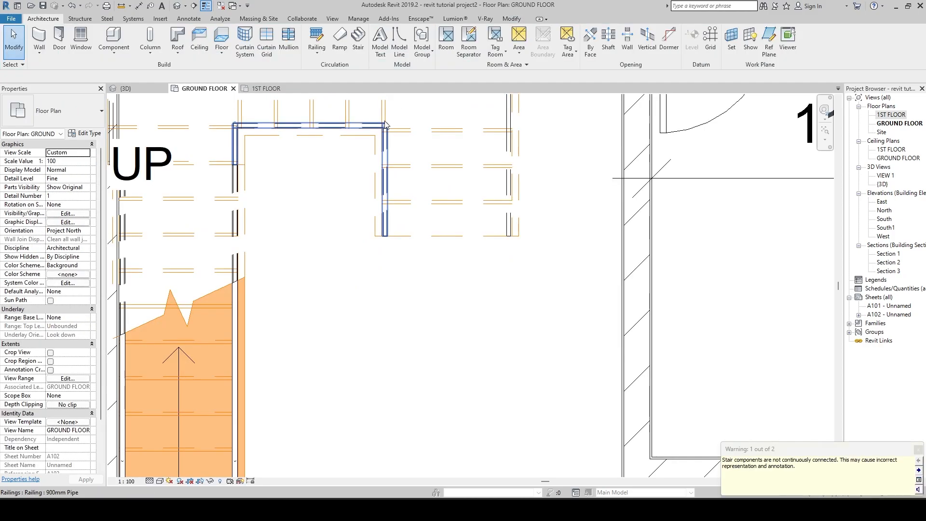
Examine in the 3D view how the new stair and its railings meet the copied house's first-floor slab.
scroll(338, 227, down, 2)
click(128, 88)
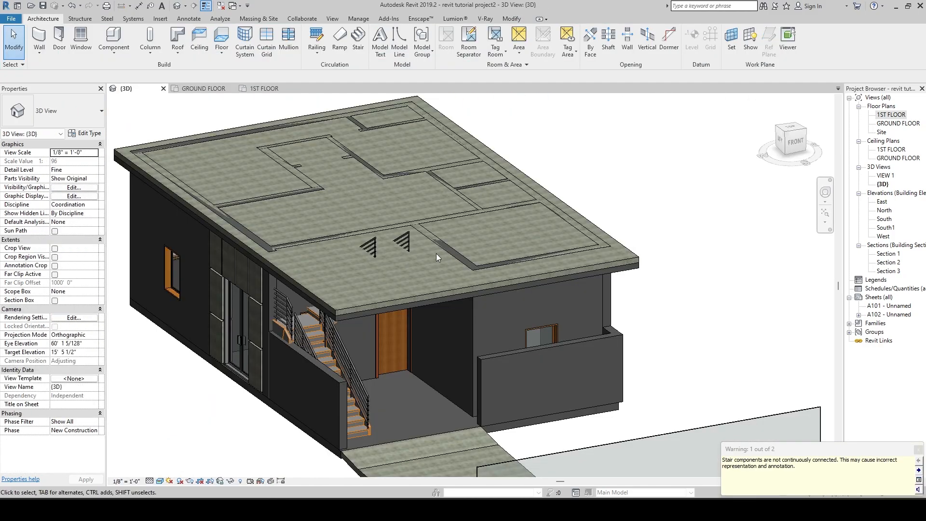
mouse_move(543, 246)
shift+middle_down()
mouse_move(564, 172)
mouse_move(535, 231)
shift+middle_up()
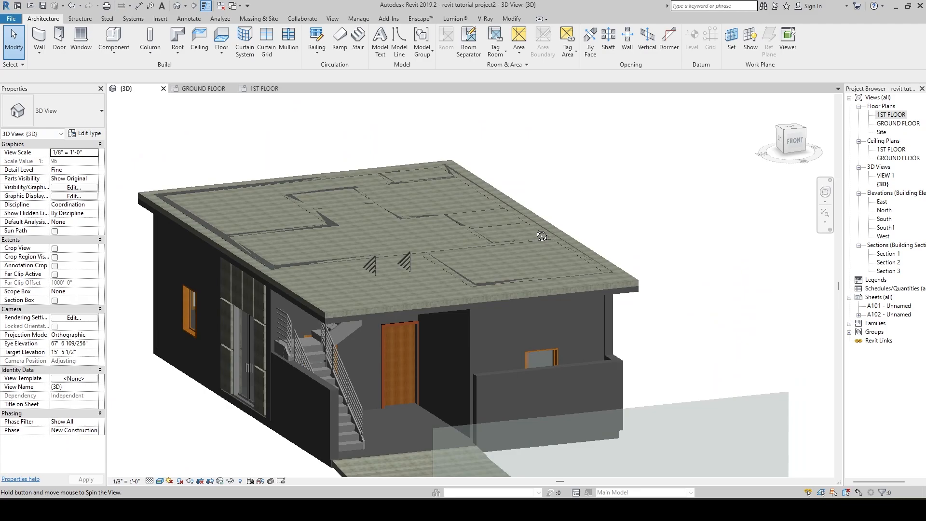
scroll(337, 348, up, 4)
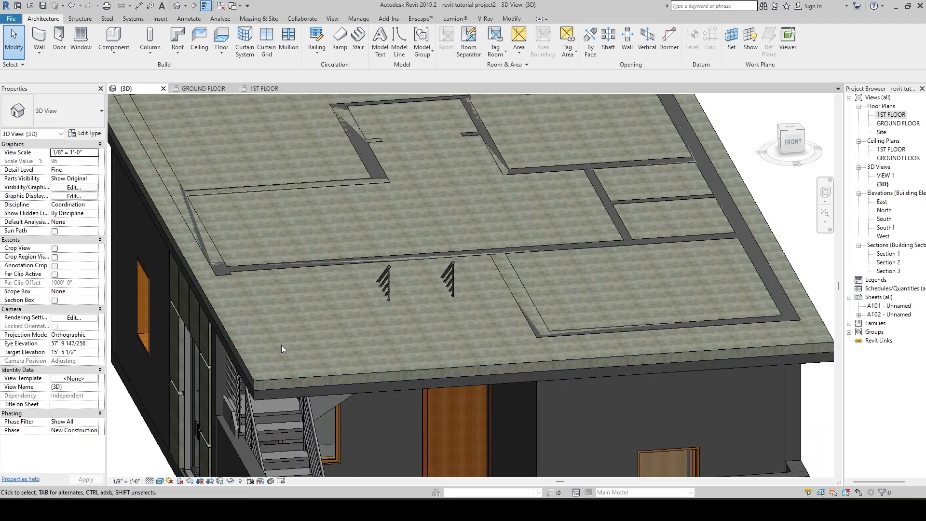
click(227, 343)
In the 1ST FLOOR plan, add a rectangular opening about 10' 2" by 8' 11" over the stair to the rcc slab's boundary sketch.
click(264, 89)
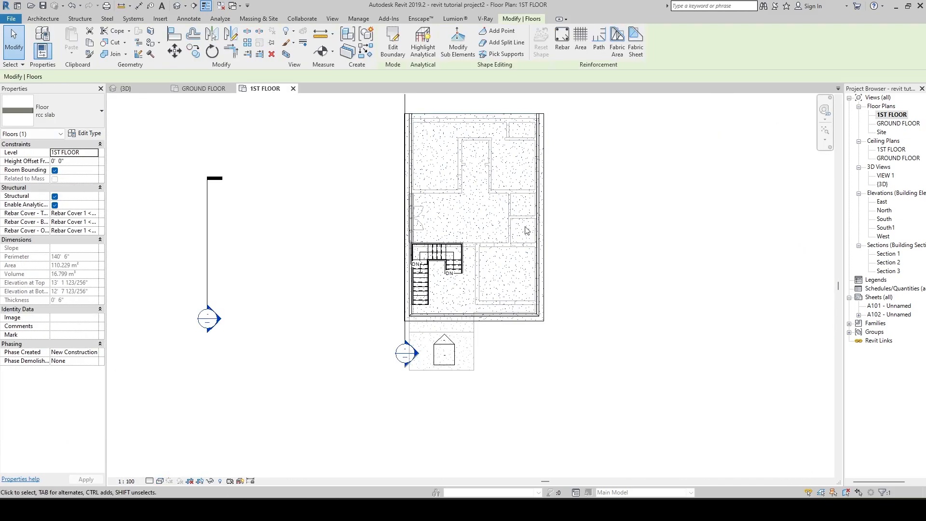
scroll(531, 270, up, 5)
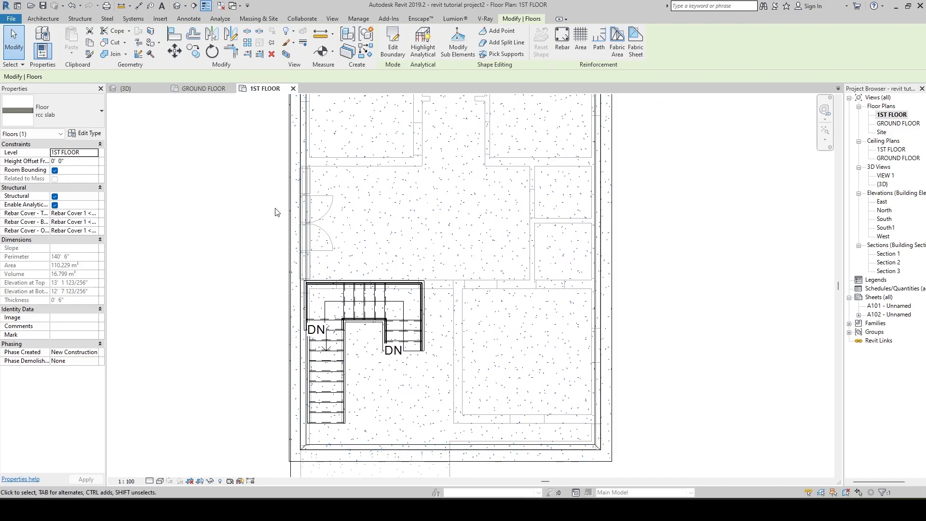
key(Escape)
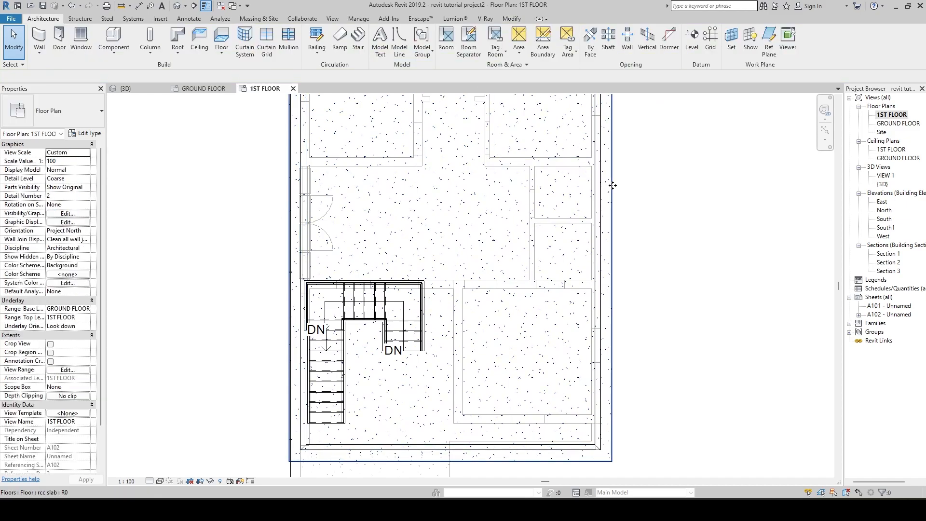
click(613, 185)
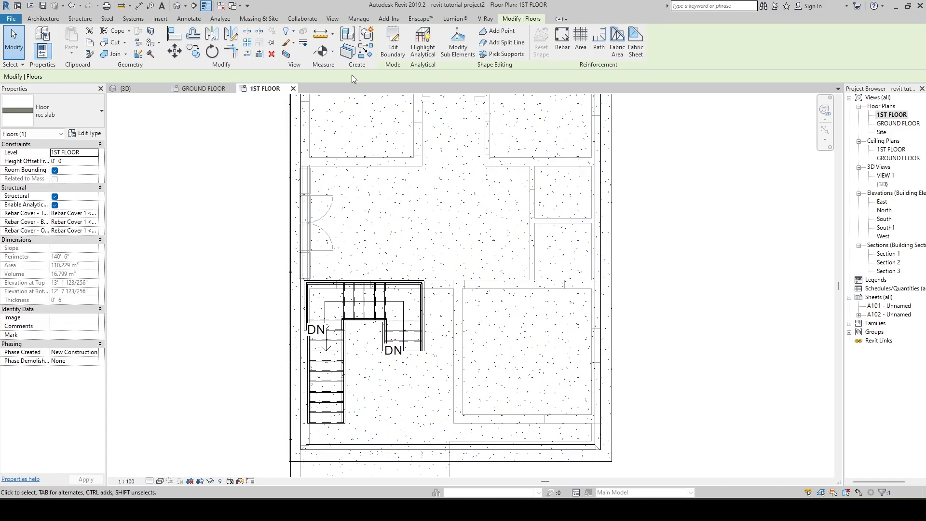
click(393, 42)
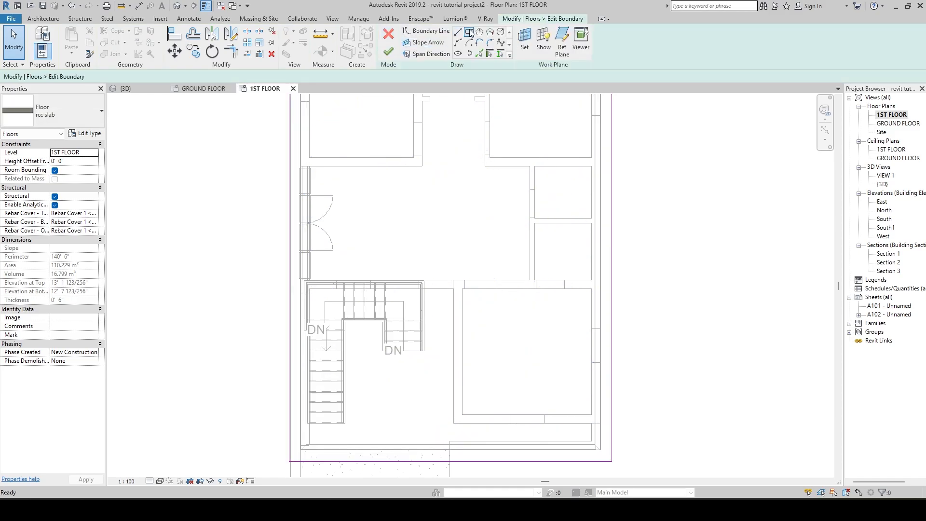
click(469, 32)
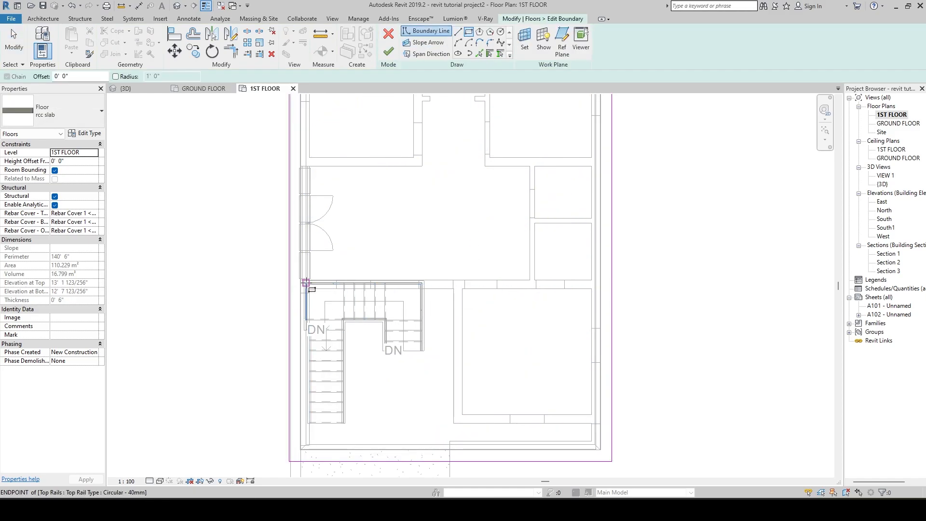
click(306, 282)
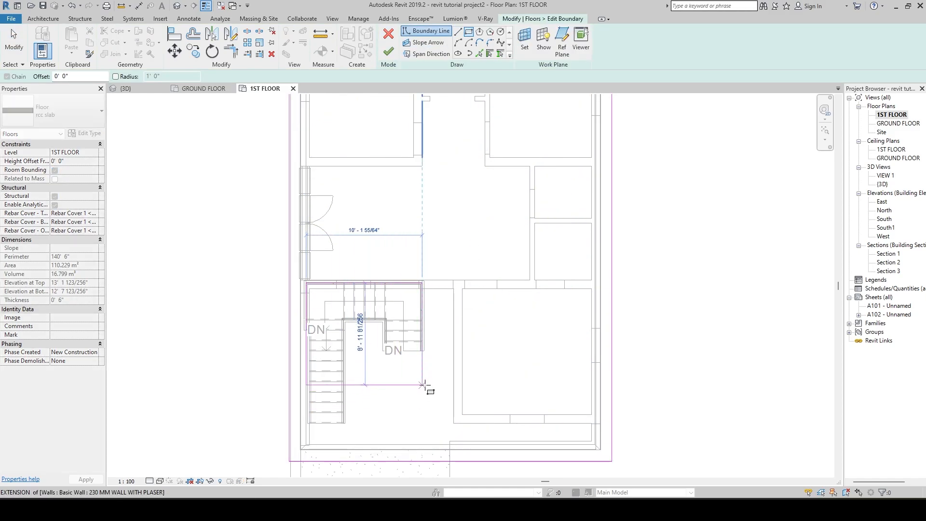
click(423, 385)
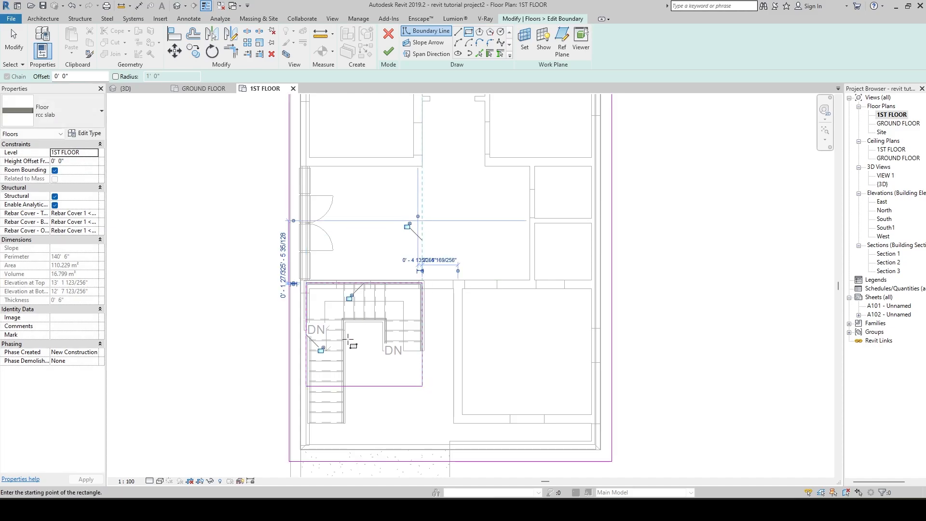
scroll(340, 332, up, 3)
key(Escape)
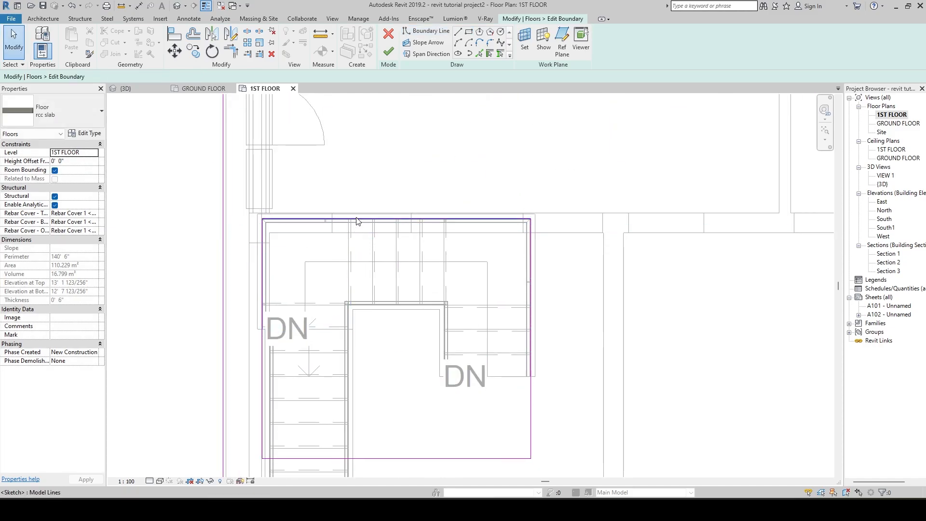
Finish the slab's boundary edit, unjoining the wall and floor and deleting the curtain wall mullions that can't be created.
click(388, 51)
click(485, 260)
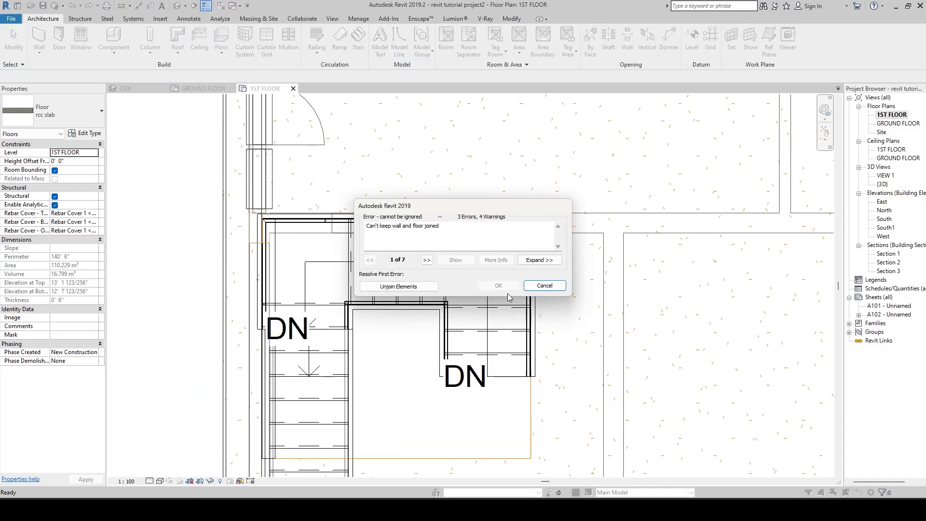
click(399, 291)
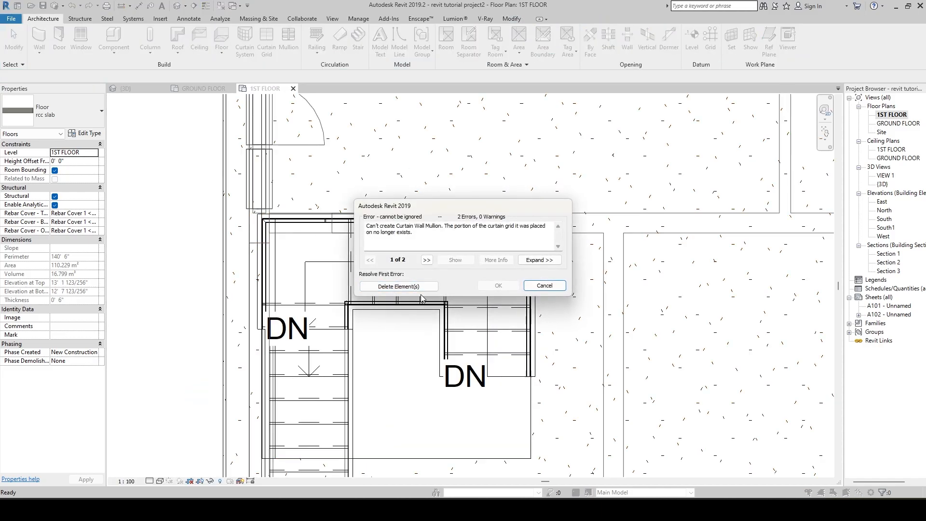
click(419, 289)
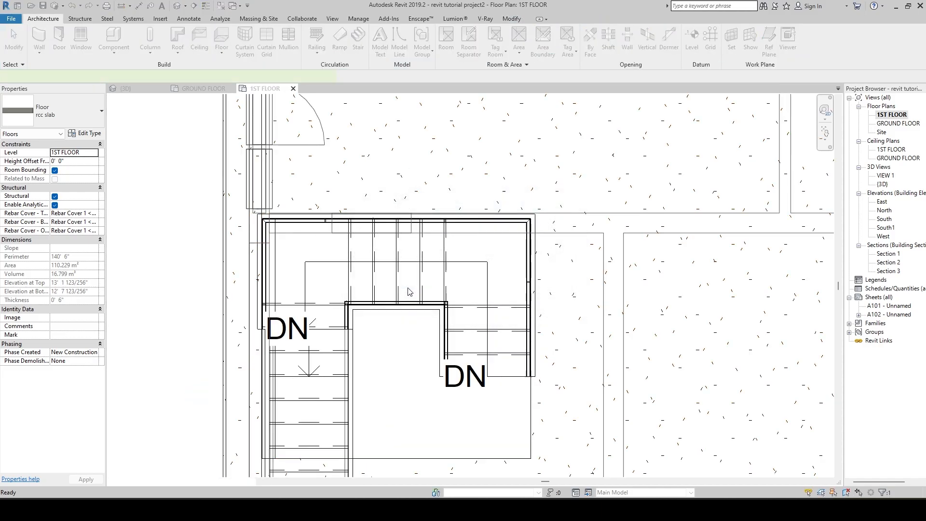
Examine in the 3D view how the U-shaped stair and its railings sit within the slab opening.
click(144, 94)
shift+middle_drag(628, 257, 654, 382)
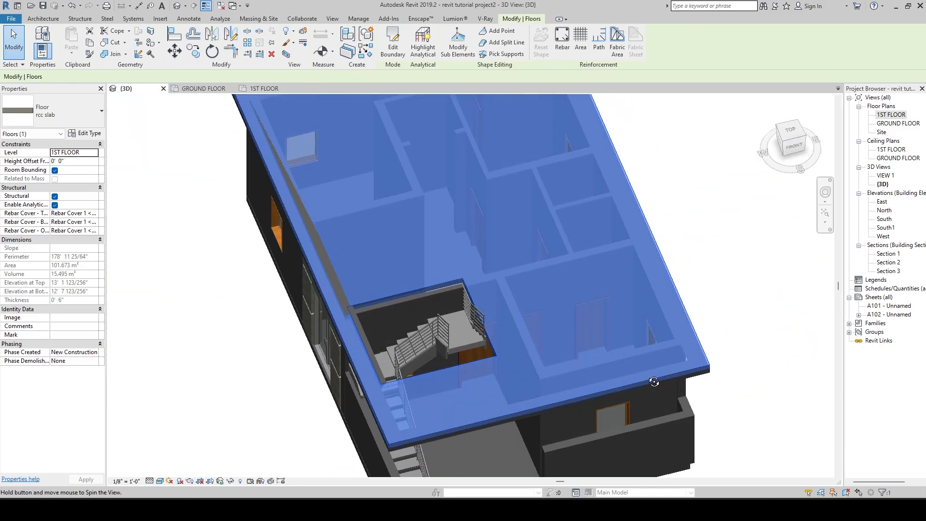
click(742, 304)
shift+middle_drag(739, 317, 796, 258)
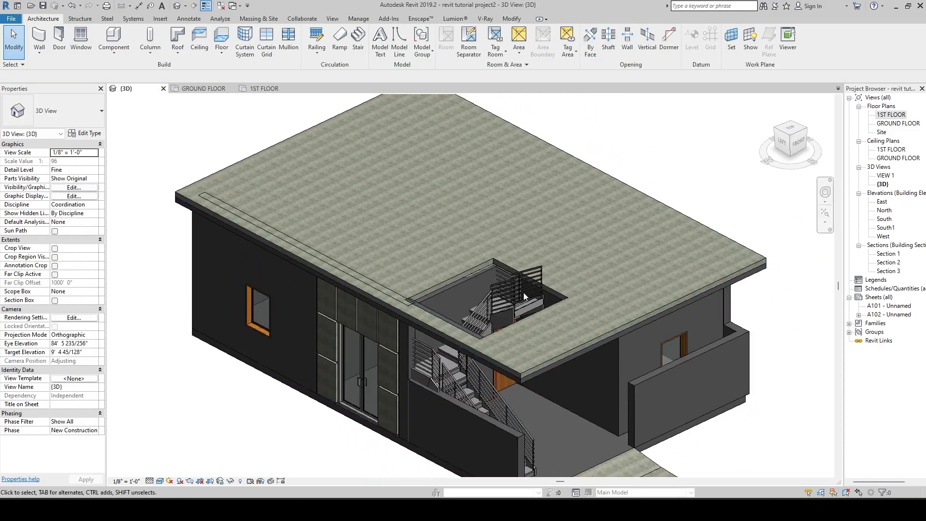
scroll(471, 300, up, 2)
mouse_move(477, 299)
shift+middle_down()
mouse_move(612, 376)
mouse_move(630, 321)
mouse_move(482, 297)
shift+middle_up()
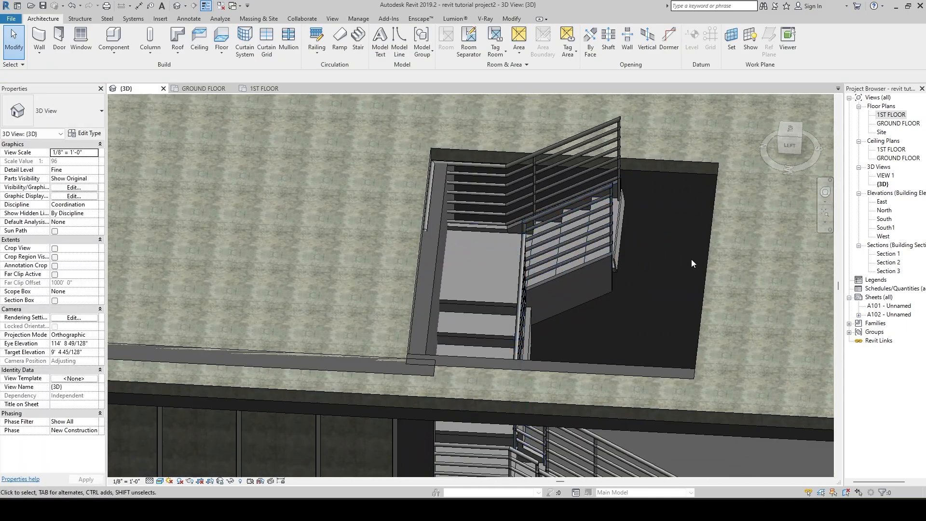
scroll(691, 263, down, 2)
shift+middle_drag(691, 264, 501, 319)
Change the U-shaped stair's type to Cast-In-Place Stair: Monolithic Stair.
click(499, 328)
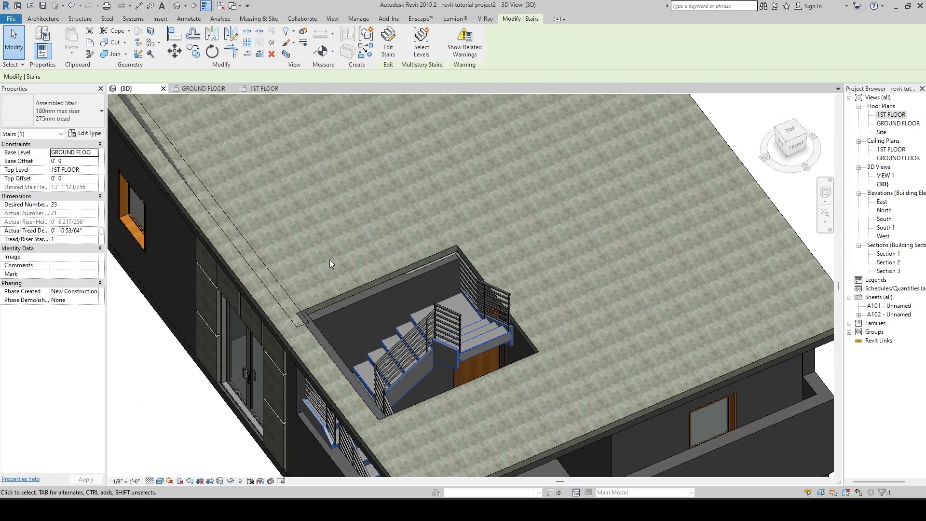
click(66, 117)
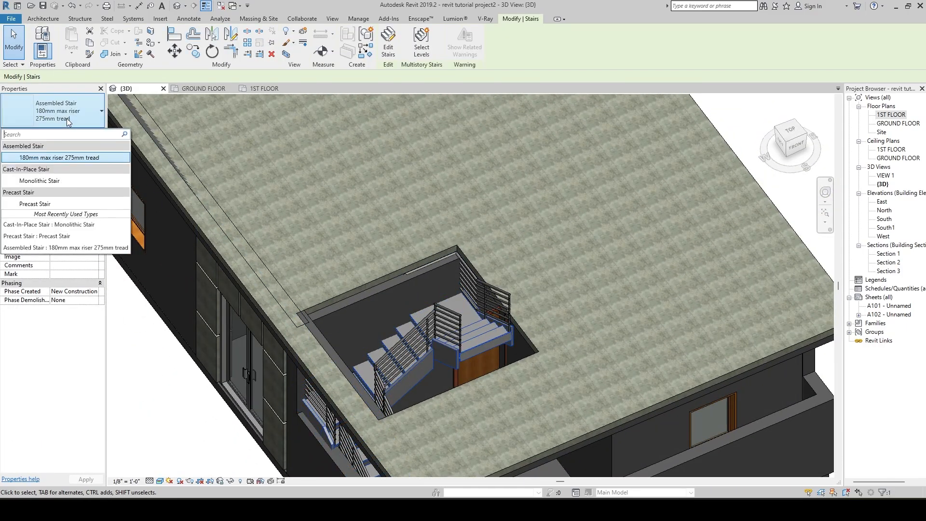
click(56, 181)
Inspect the monolithic stair's runs, landings and railings through the slab opening from several 3D angles.
scroll(453, 390, up, 3)
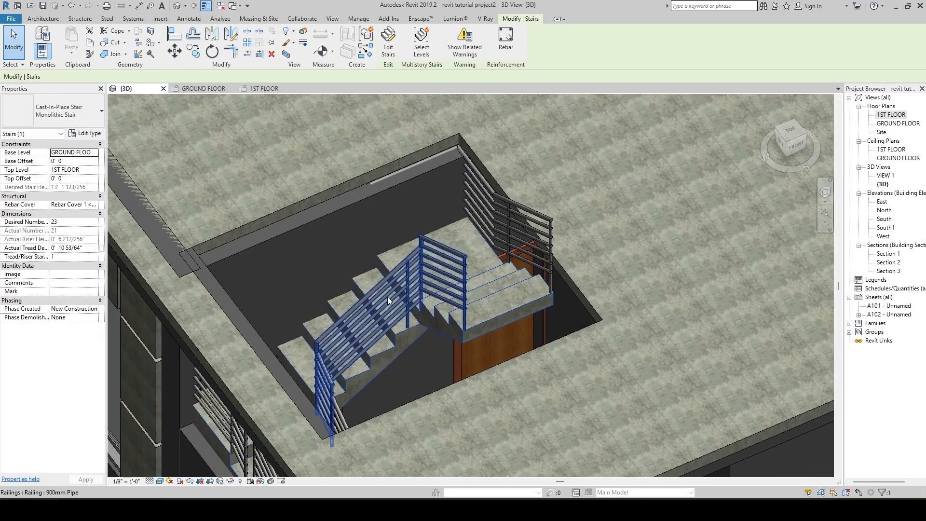
scroll(389, 218, down, 4)
shift+middle_drag(389, 218, 356, 268)
scroll(398, 256, up, 3)
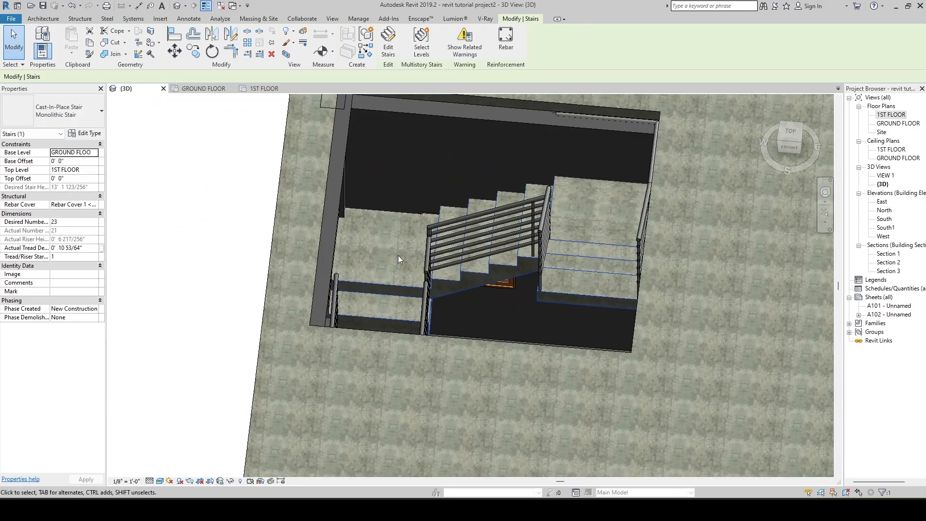
scroll(398, 256, down, 2)
shift+middle_drag(428, 289, 467, 273)
scroll(467, 273, up, 2)
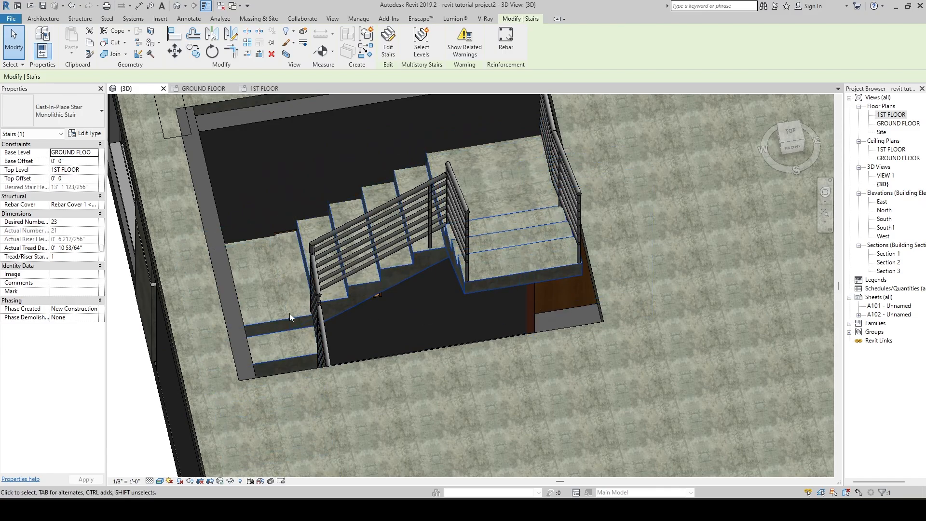
shift+middle_drag(290, 317, 489, 317)
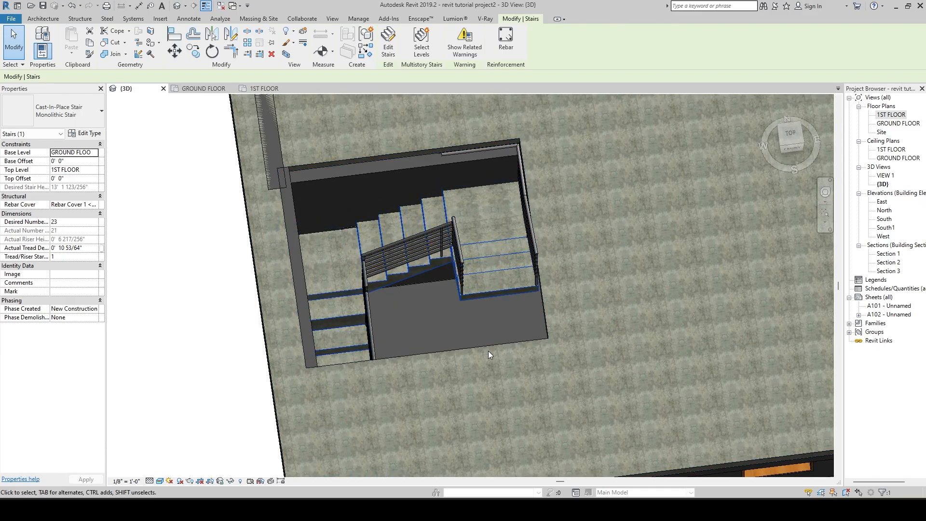
key(Escape)
scroll(435, 320, down, 3)
shift+middle_drag(444, 293, 420, 175)
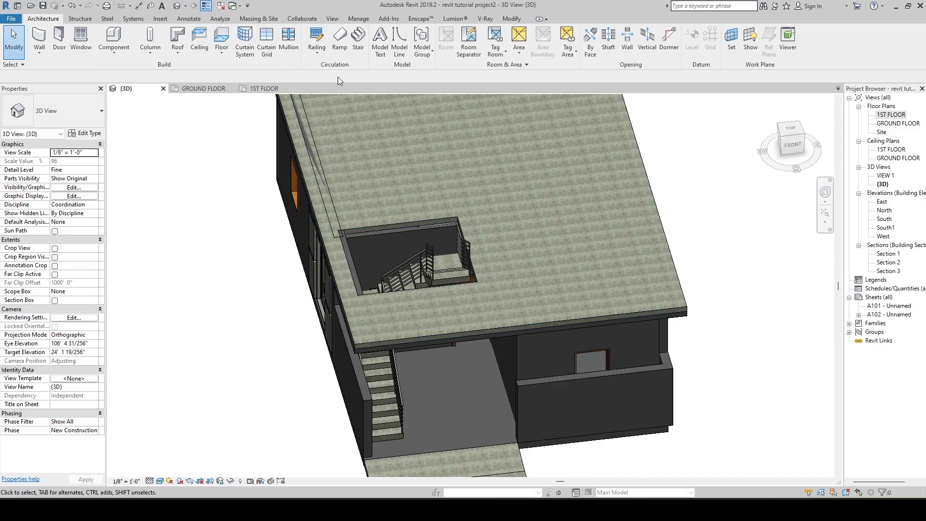
Place a full-step spiral stair run on open ground beside the house, using the Run: Right location line and automatic landing.
click(360, 36)
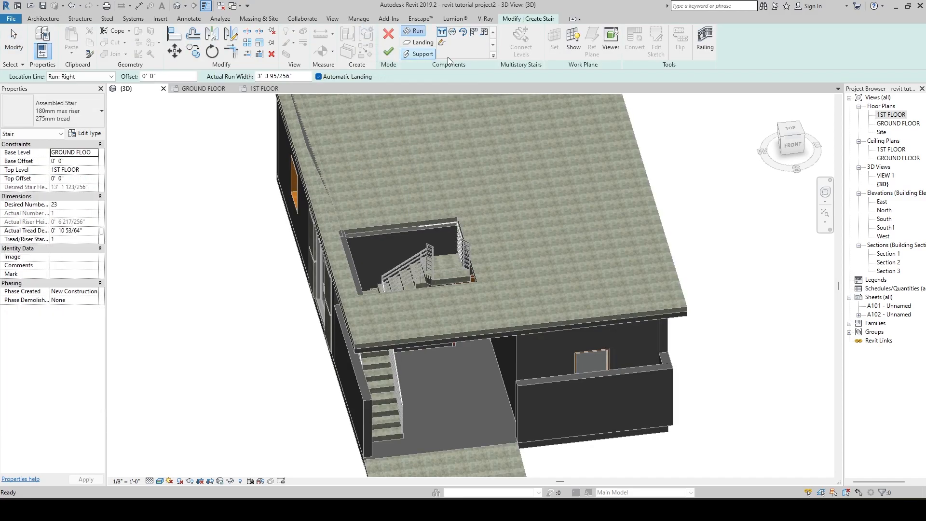
click(453, 32)
scroll(270, 343, down, 5)
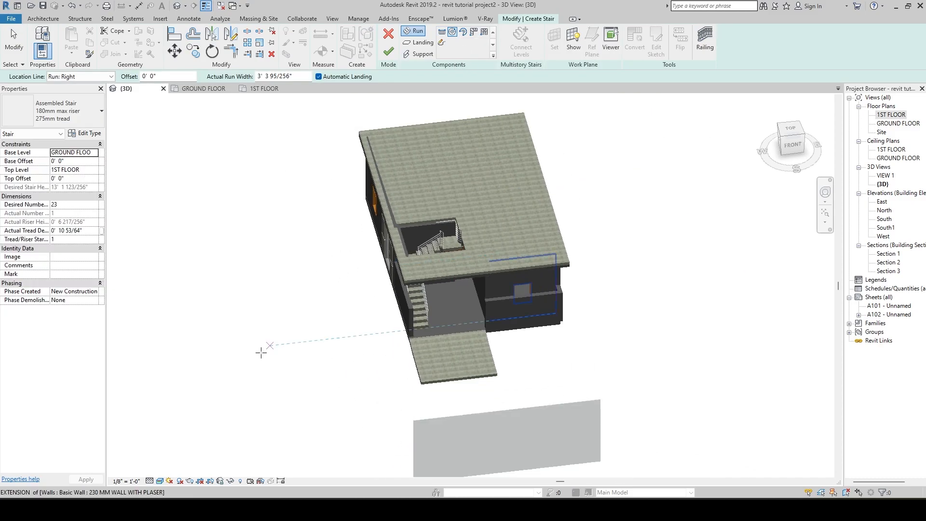
shift+middle_drag(301, 322, 289, 335)
click(284, 292)
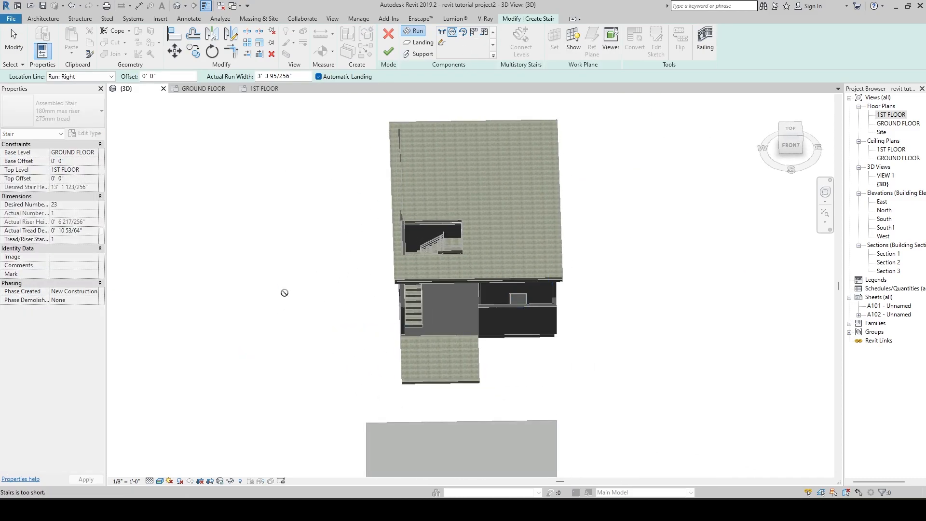
click(295, 311)
key(Escape)
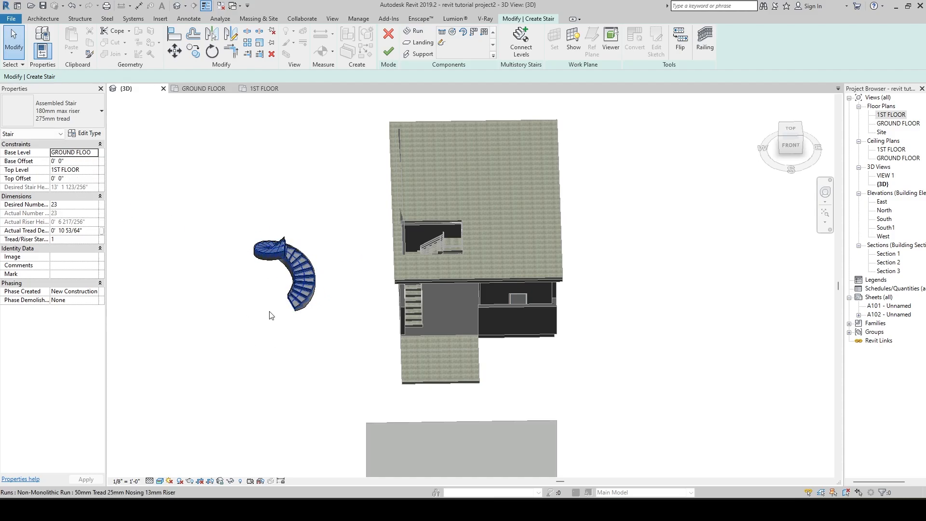
Inspect the spiral run's type properties, including its tread material.
scroll(285, 309, up, 8)
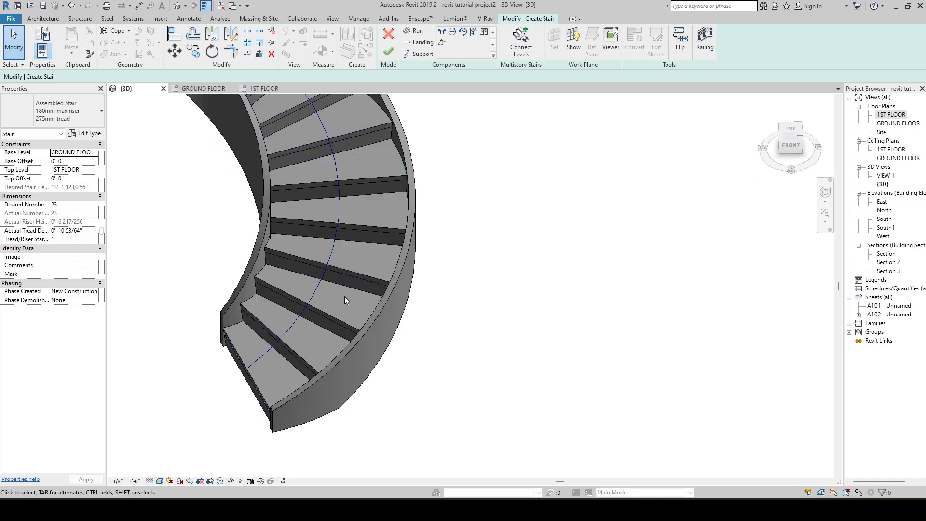
click(386, 285)
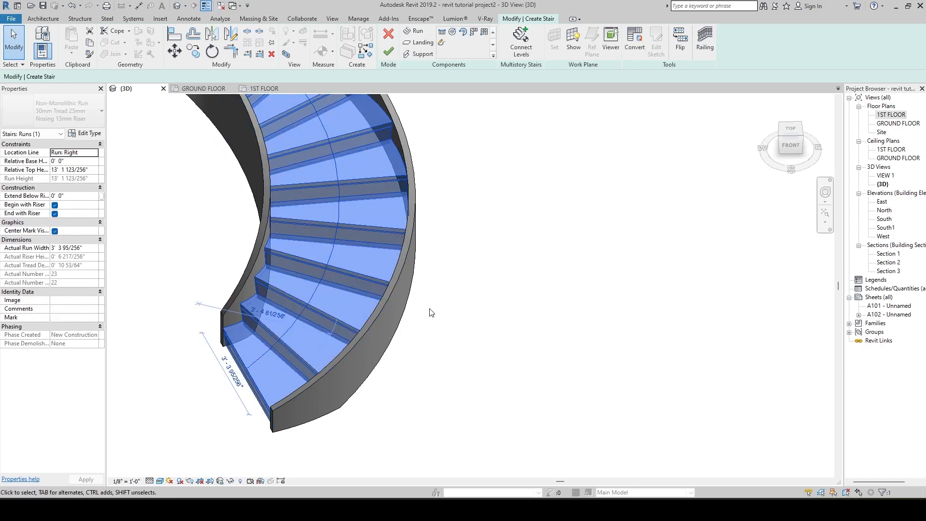
click(86, 134)
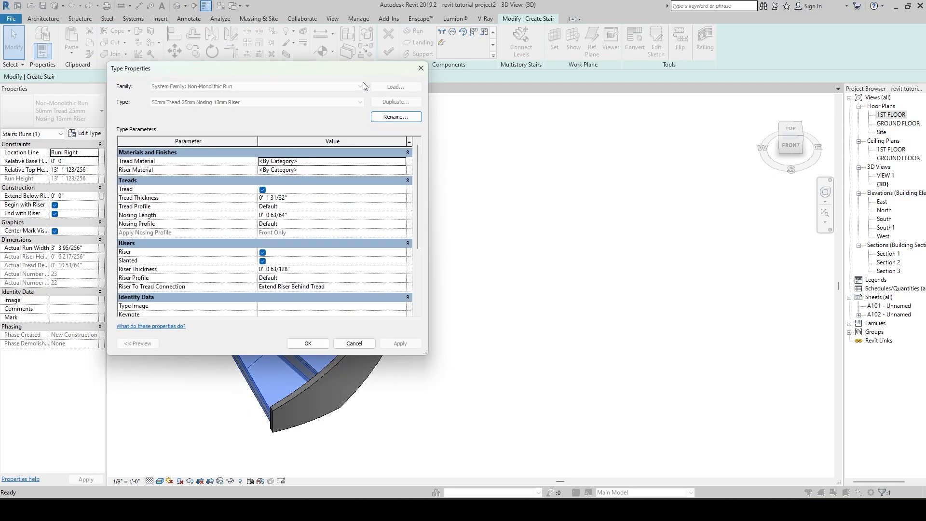
click(397, 163)
key(Escape)
key(Escape)
key(Escape)
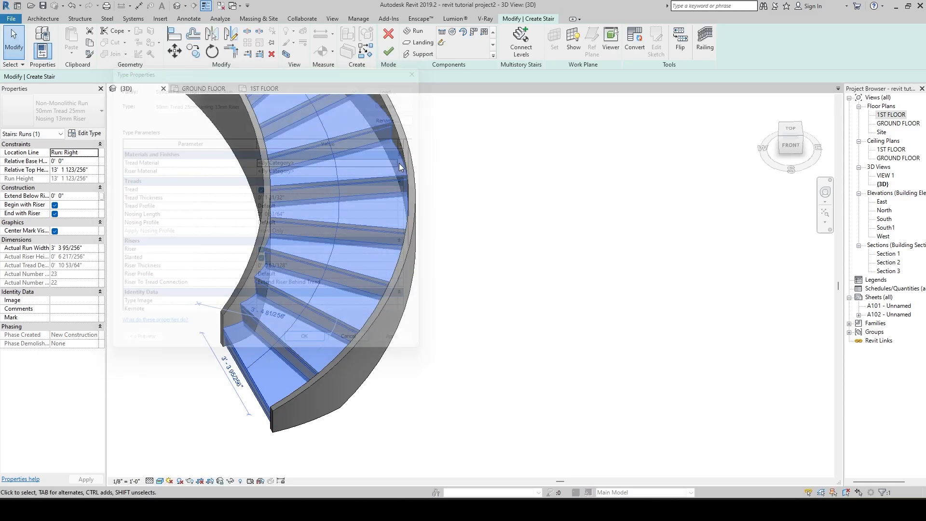
click(392, 296)
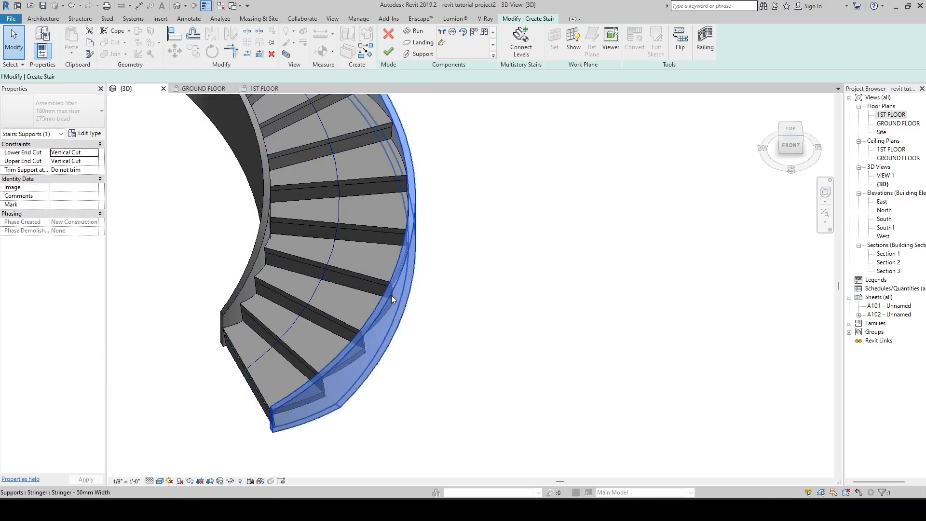
click(355, 285)
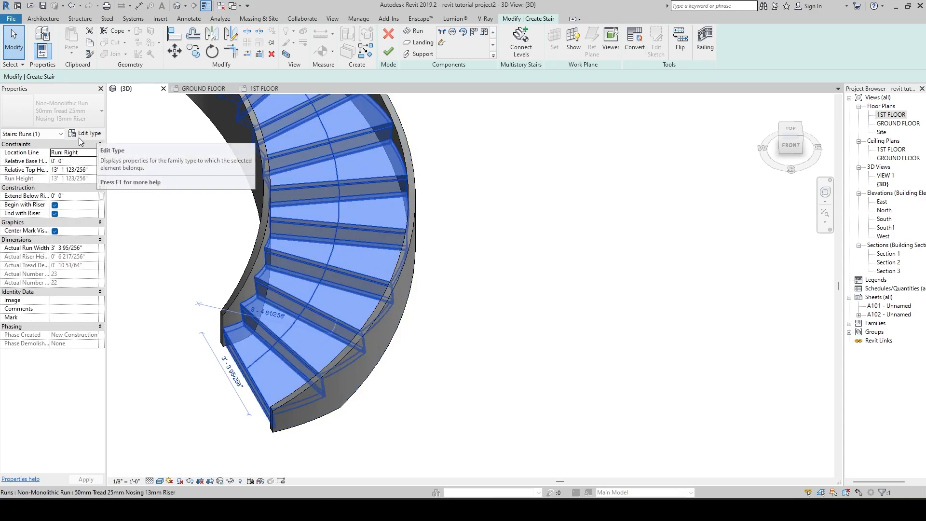
click(148, 203)
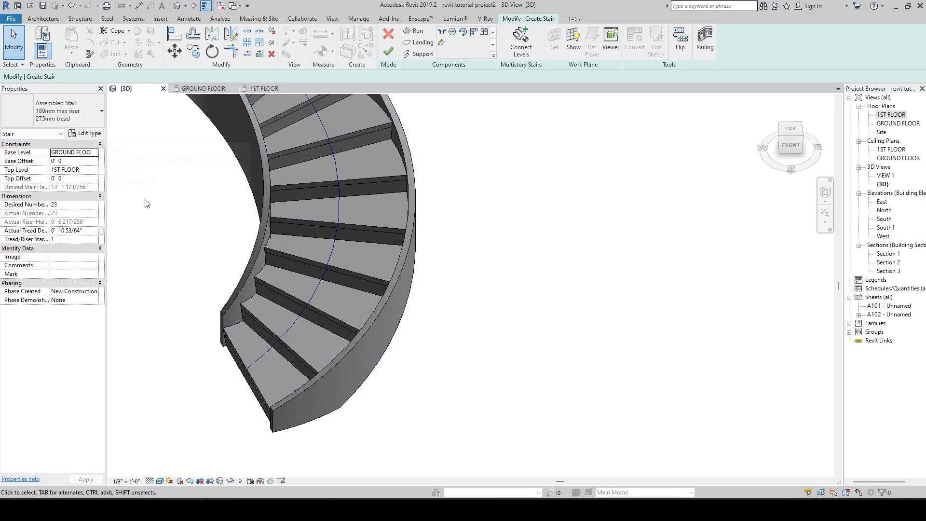
click(329, 285)
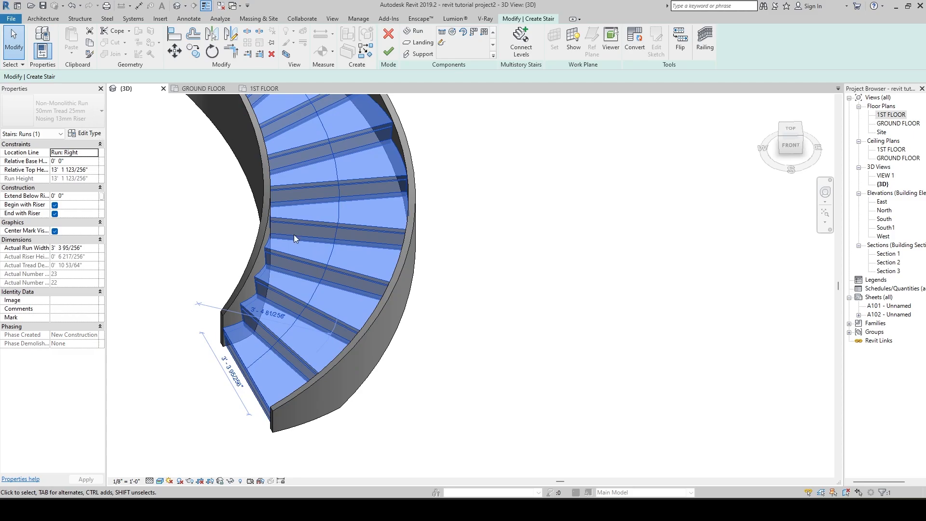
key(Escape)
Set the spiral run type's tread material to Concrete, Cast-in-Place gray.
click(353, 222)
click(92, 134)
click(88, 133)
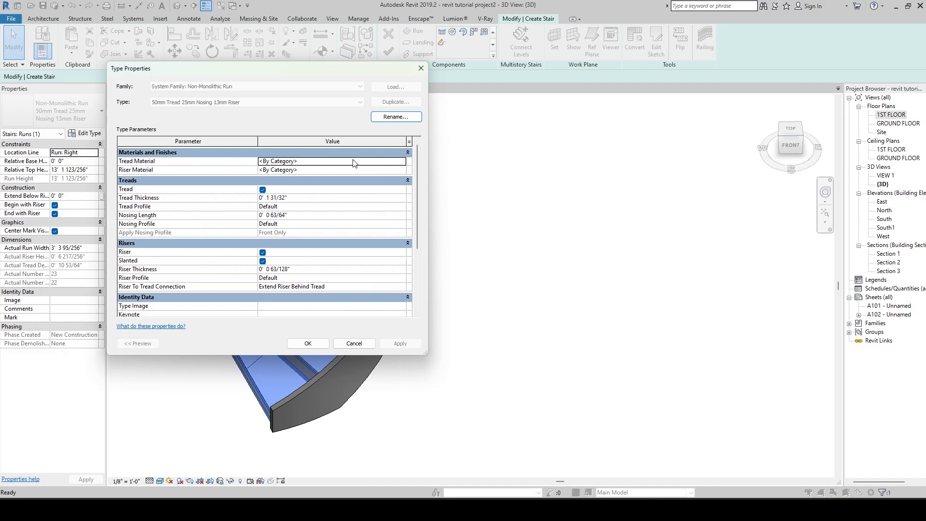
click(404, 162)
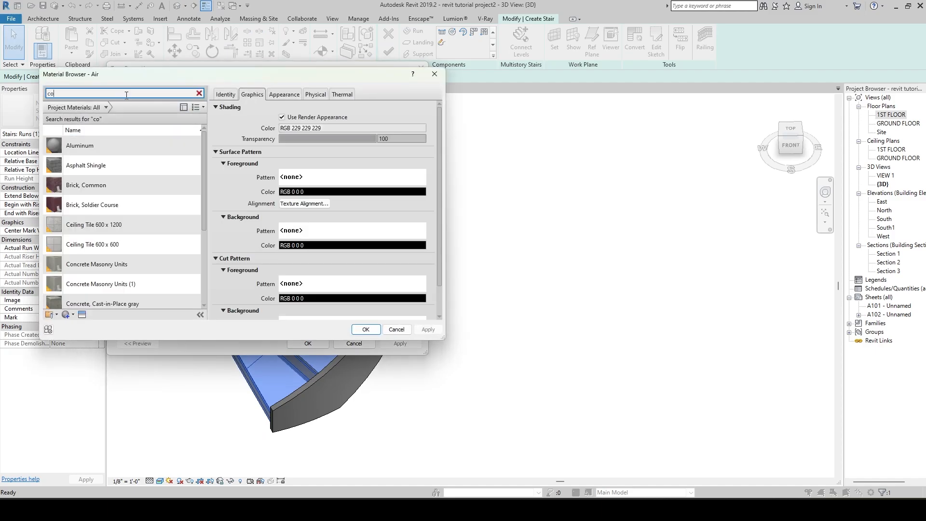
text(concre)
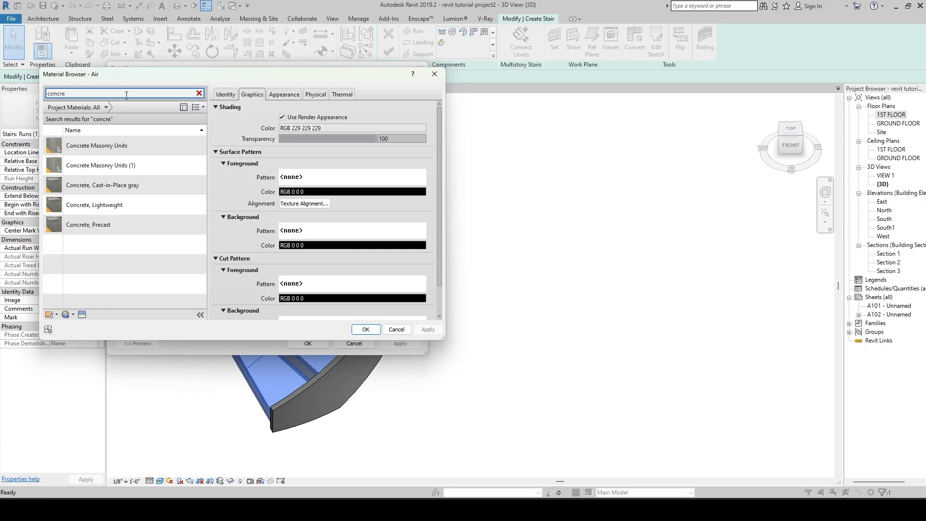
click(117, 186)
click(364, 329)
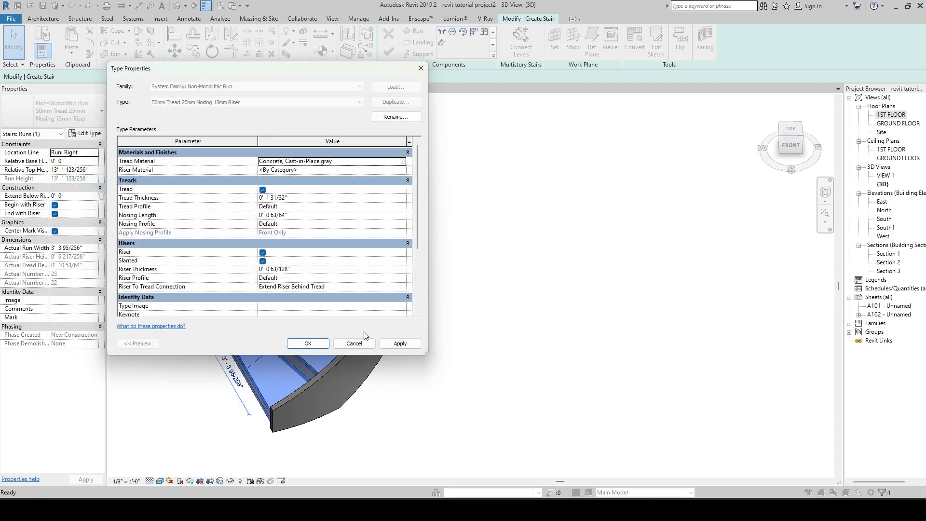
click(310, 344)
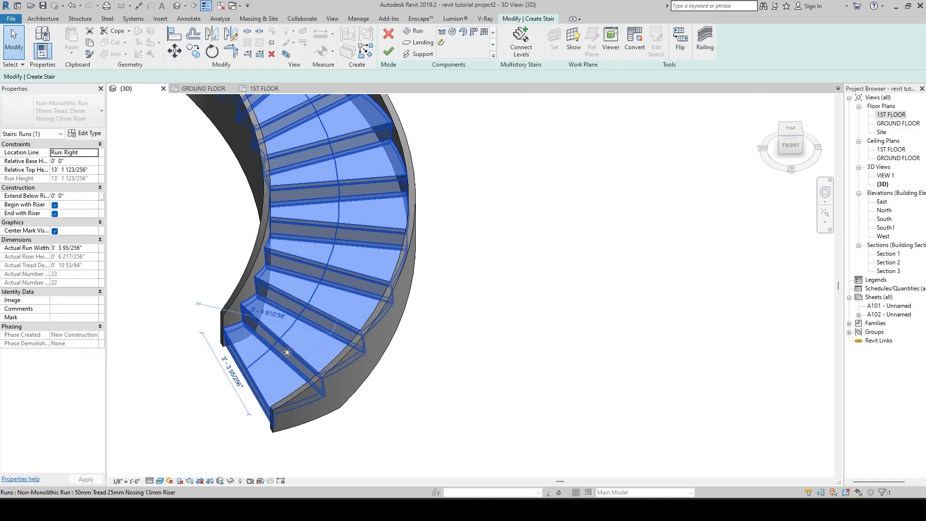
Set the spiral run type's riser material to Concrete, Cast-in-Place gray and finish the spiral stair.
click(86, 133)
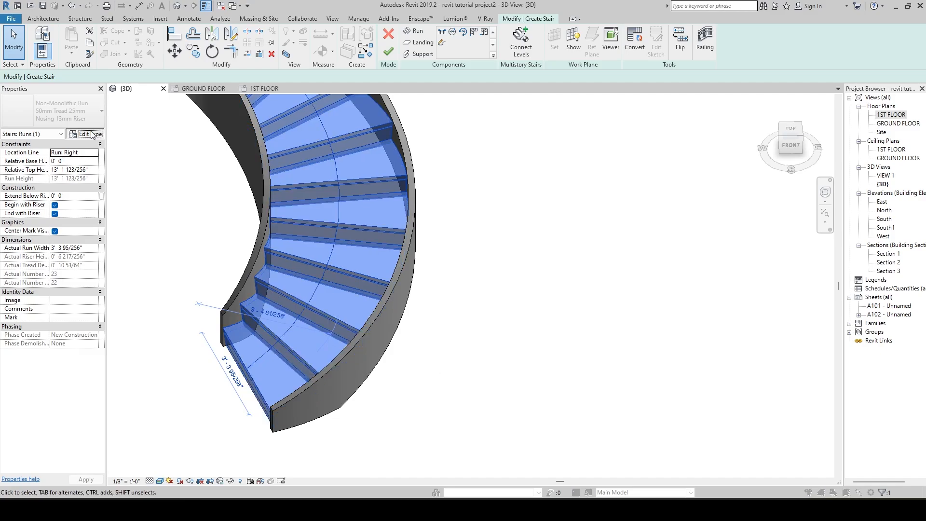
click(402, 161)
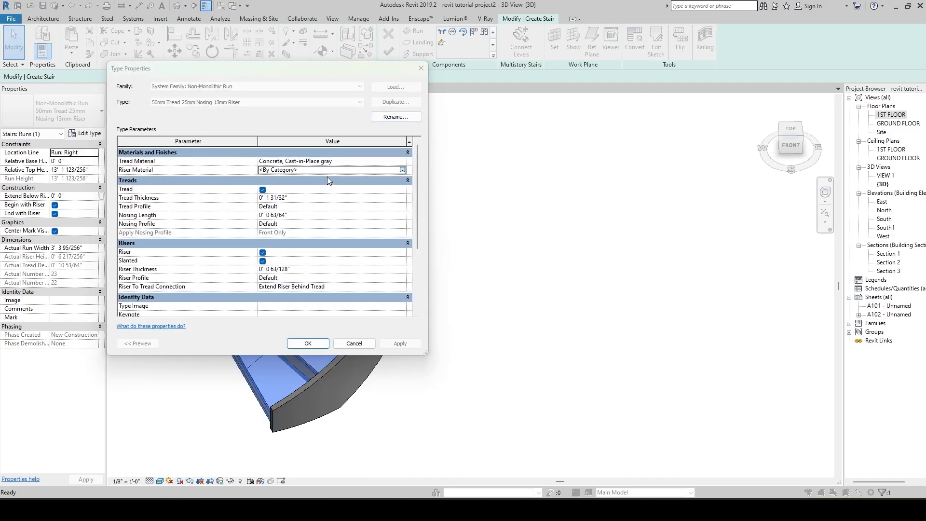
click(108, 93)
text(co)
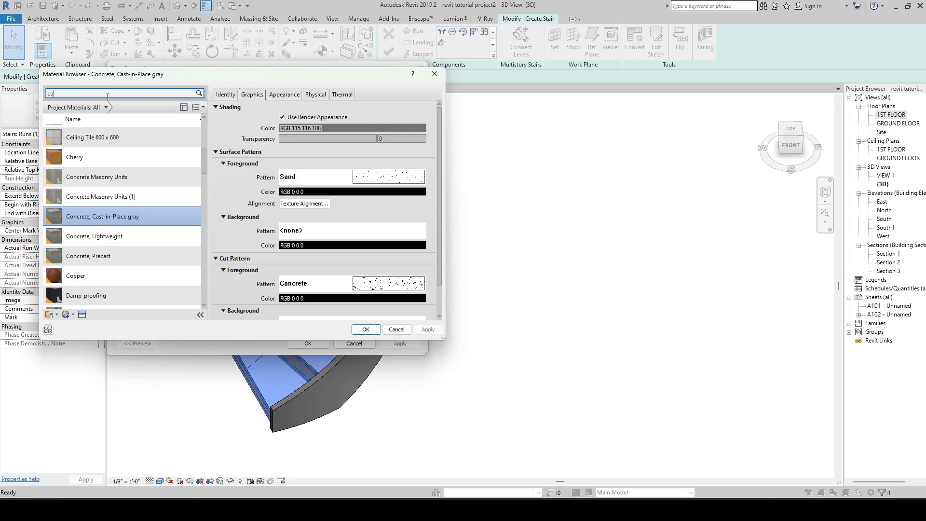
text(ncrete)
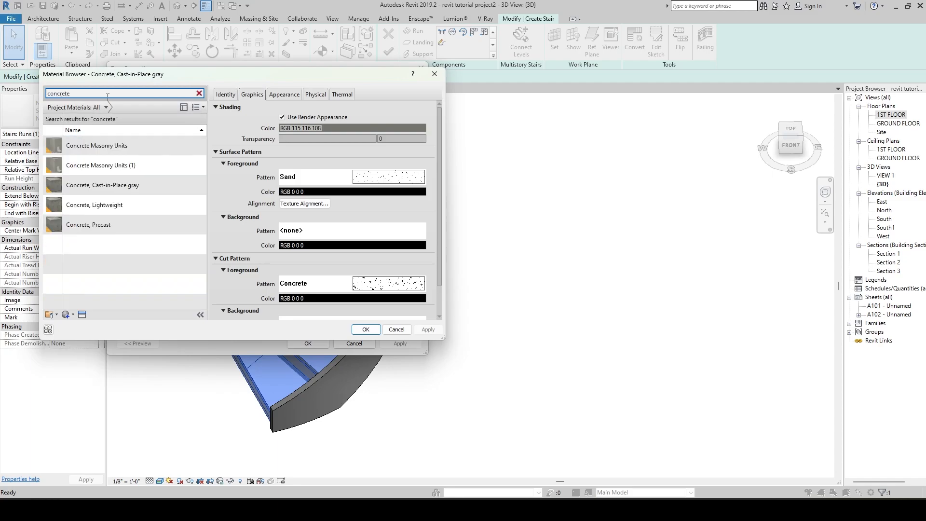
click(121, 185)
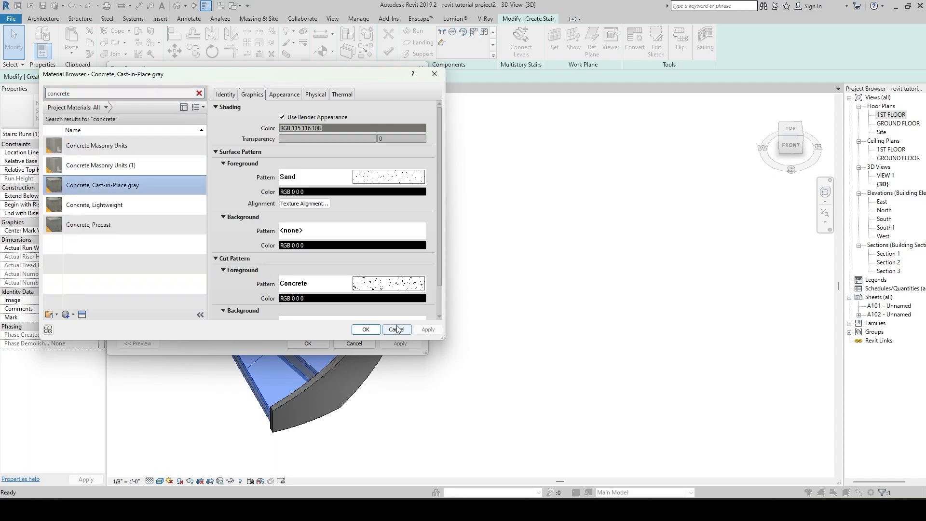
click(372, 333)
click(314, 343)
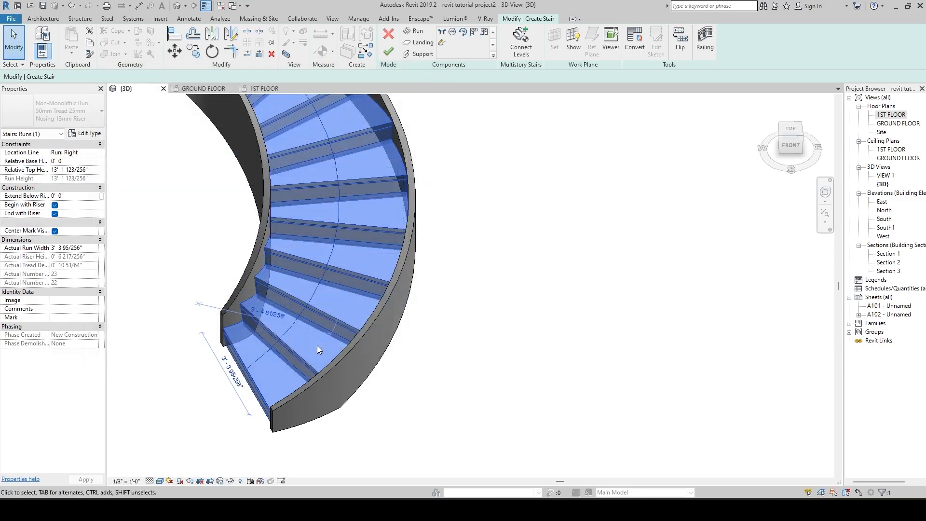
click(389, 51)
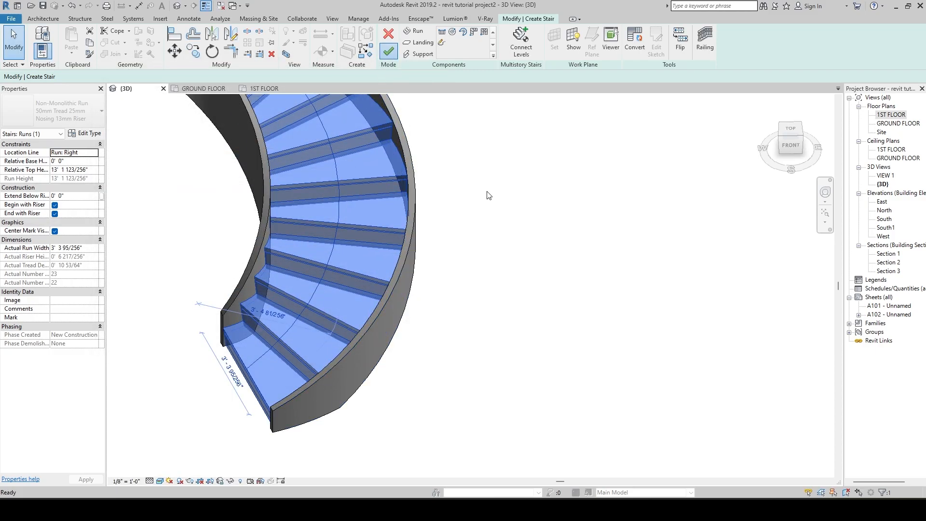
shift+middle_drag(499, 245, 432, 374)
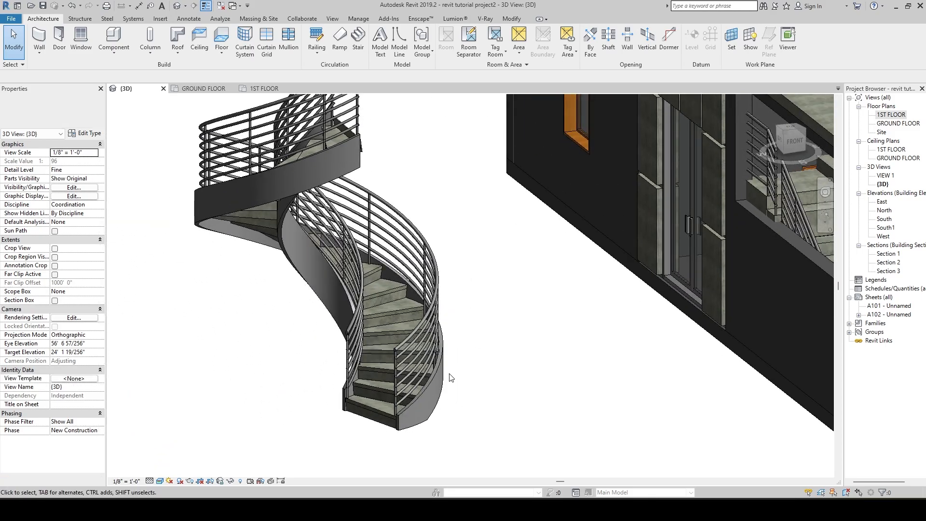
Try removing the spiral stair's outer 900mm Pipe railing and undo the removal.
click(437, 373)
scroll(436, 372, up, 4)
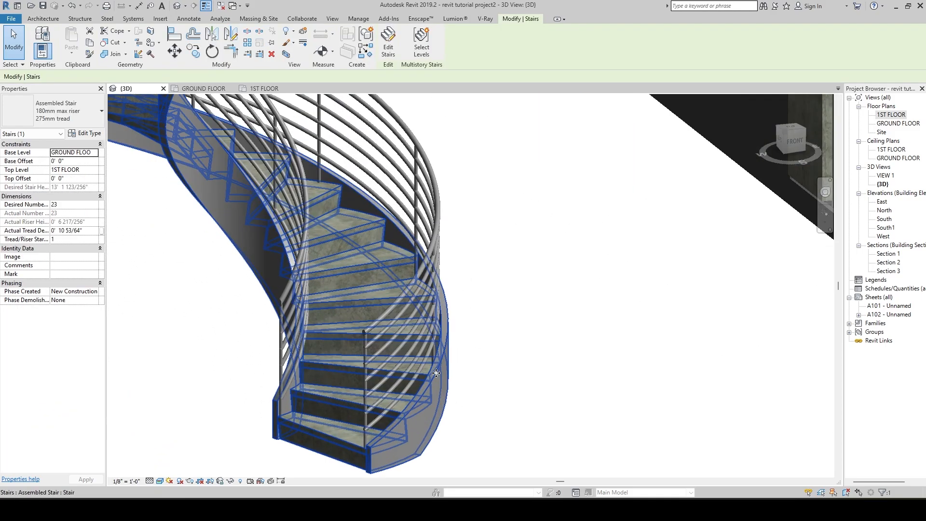
click(433, 215)
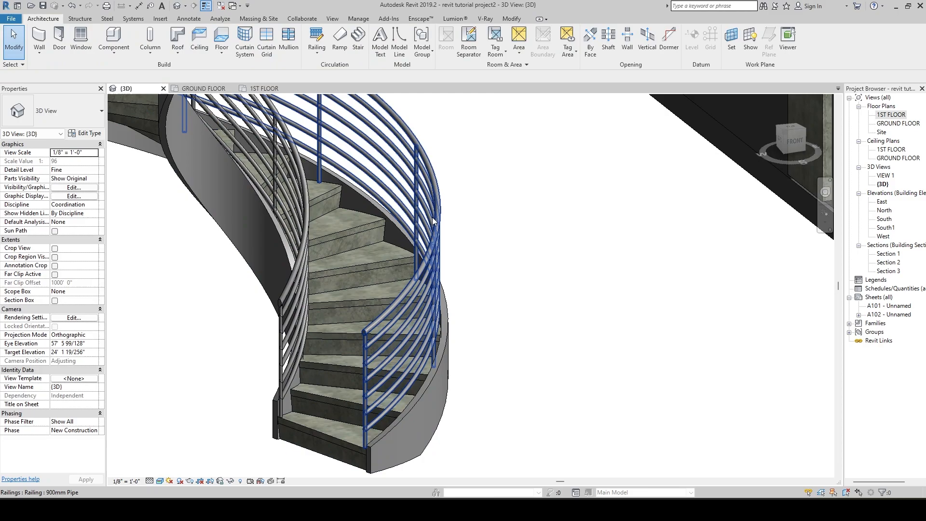
key(Escape)
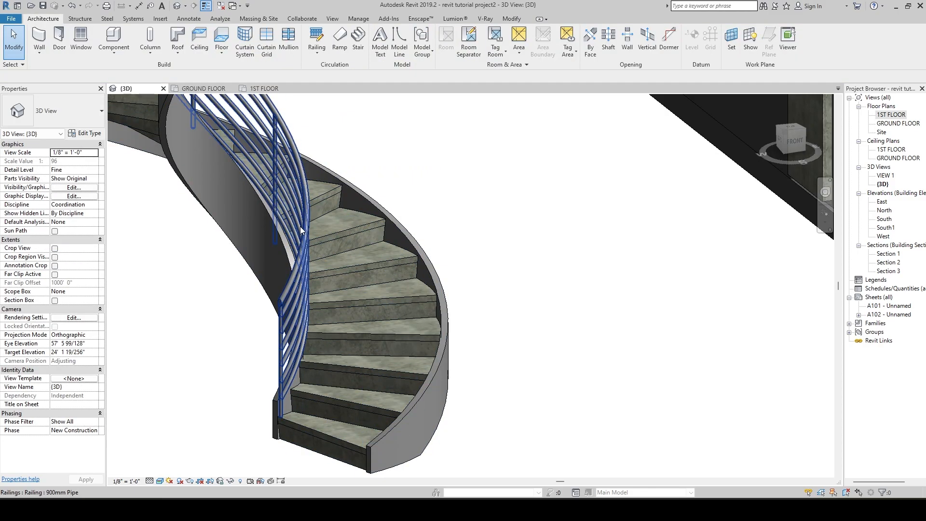
key(ctrl+z)
Delete the inner 900mm Pipe railing of the spiral stair.
click(300, 227)
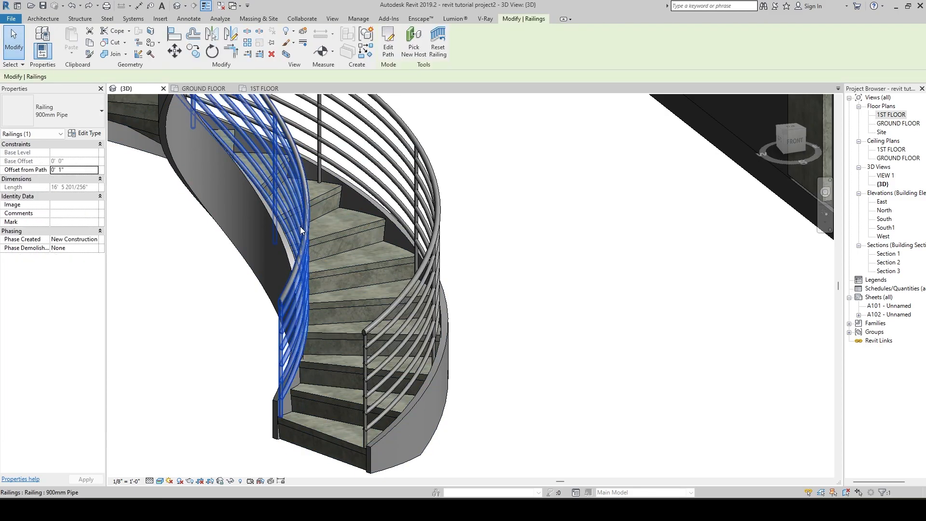
key(Delete)
scroll(410, 299, down, 3)
shift+middle_drag(457, 294, 424, 290)
scroll(428, 256, down, 5)
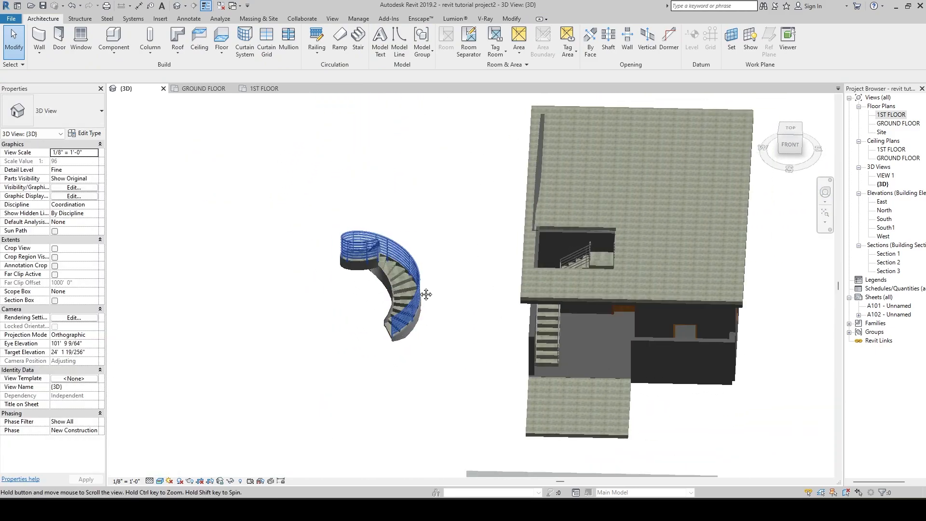
Start another stair and sketch a center-ends spiral run of about 8'-6" radius with all 23 risers on the open ground beside the finished spiral.
click(359, 38)
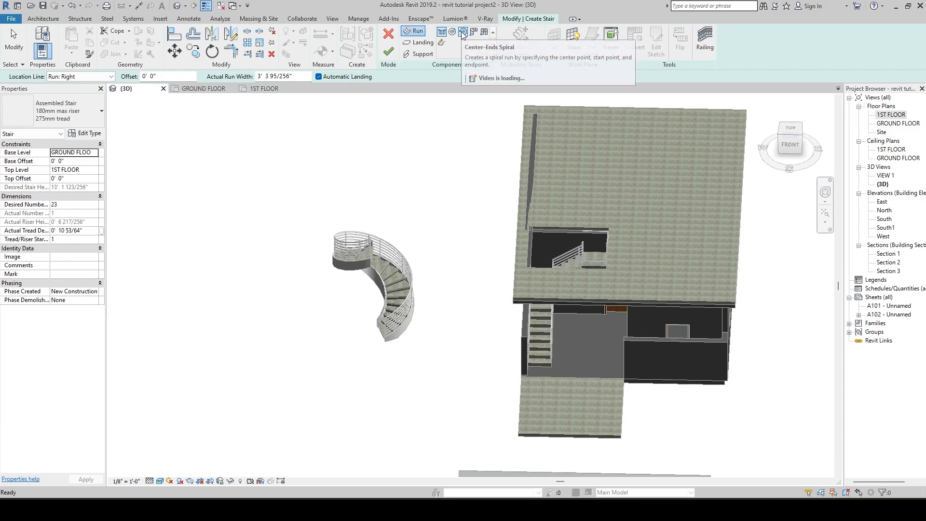
click(462, 32)
middle_drag(352, 283, 427, 209)
click(280, 309)
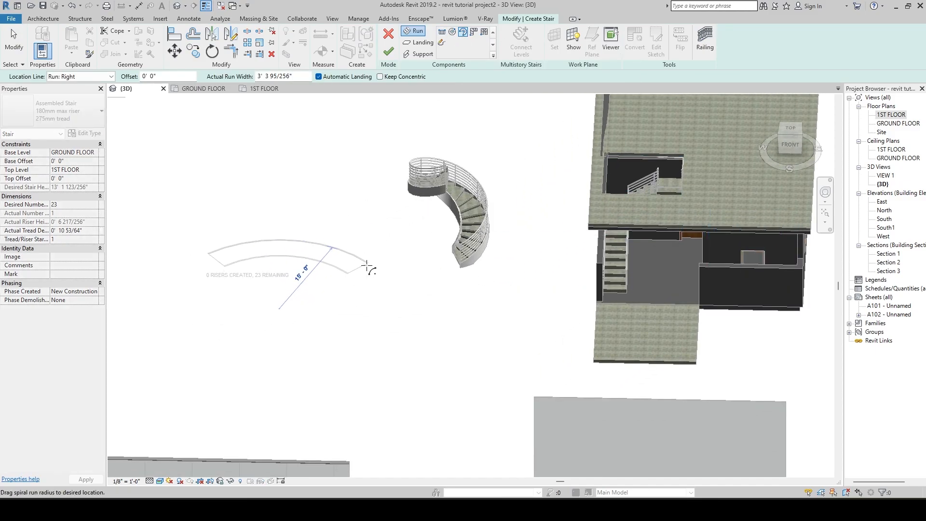
click(336, 285)
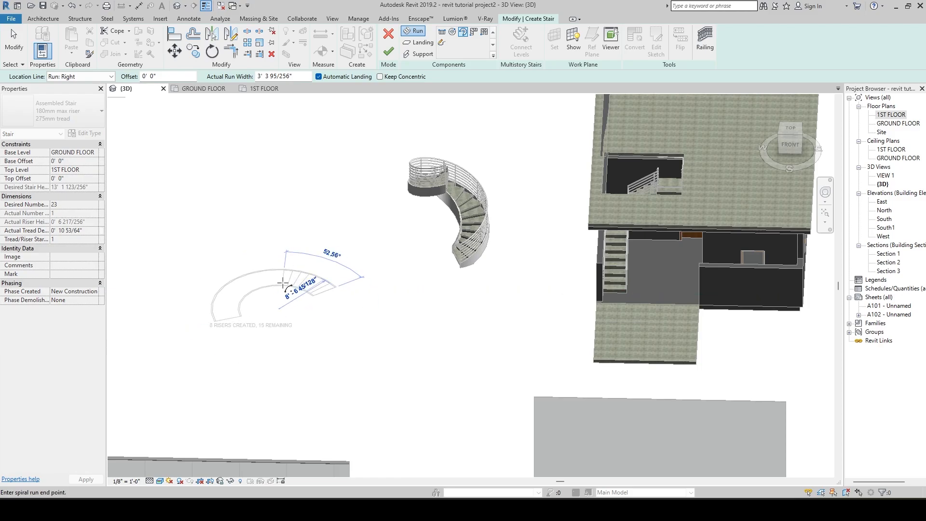
click(206, 340)
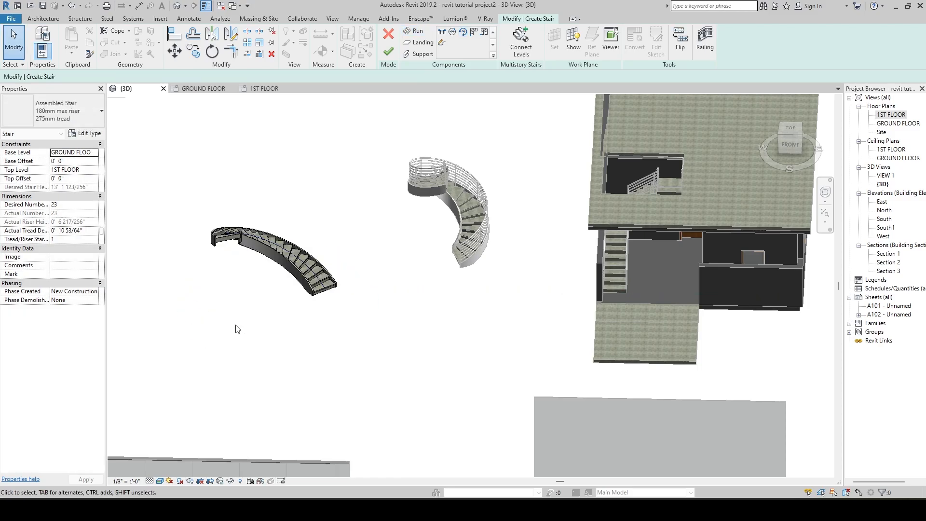
scroll(288, 207, up, 4)
middle_drag(288, 208, 537, 239)
scroll(482, 246, down, 3)
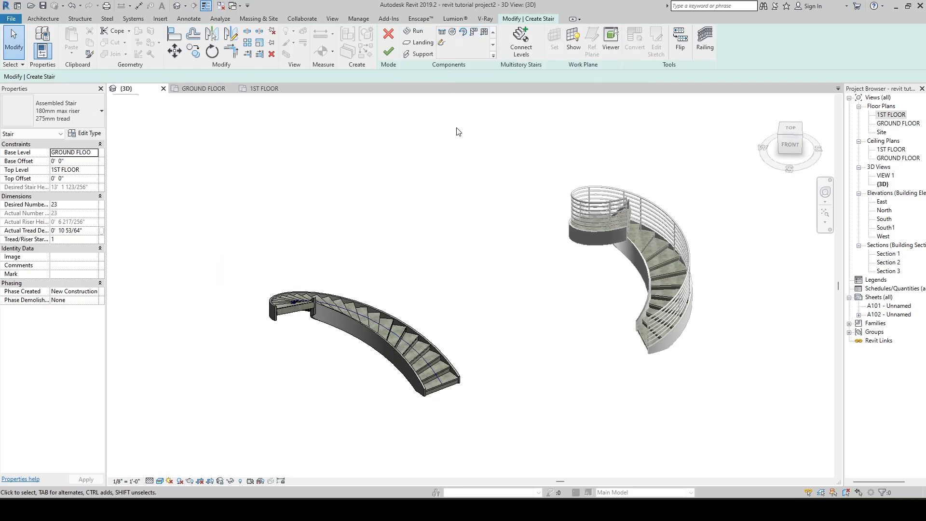
Place an L-shape winder run on the open ground near the two spiral runs, using the Run: Right location line and automatic landing.
scroll(363, 190, down, 2)
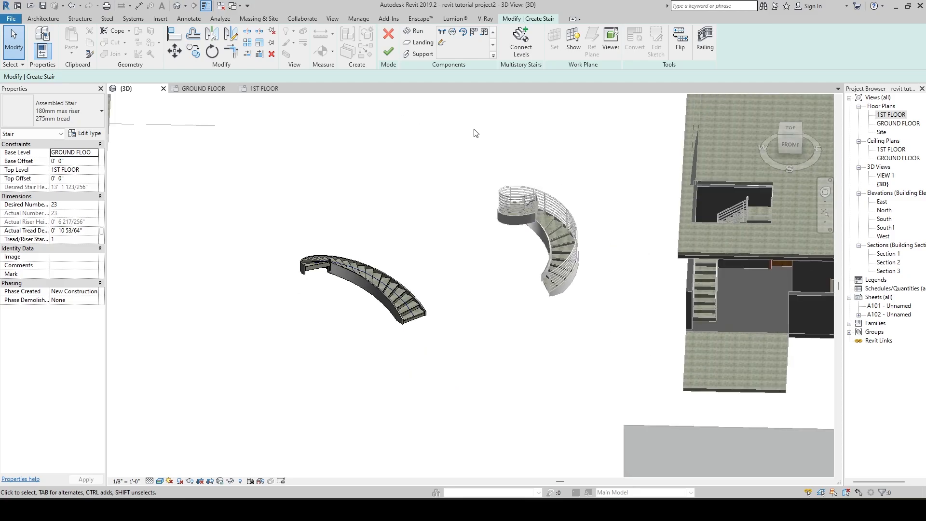
middle_drag(473, 132, 442, 50)
click(475, 33)
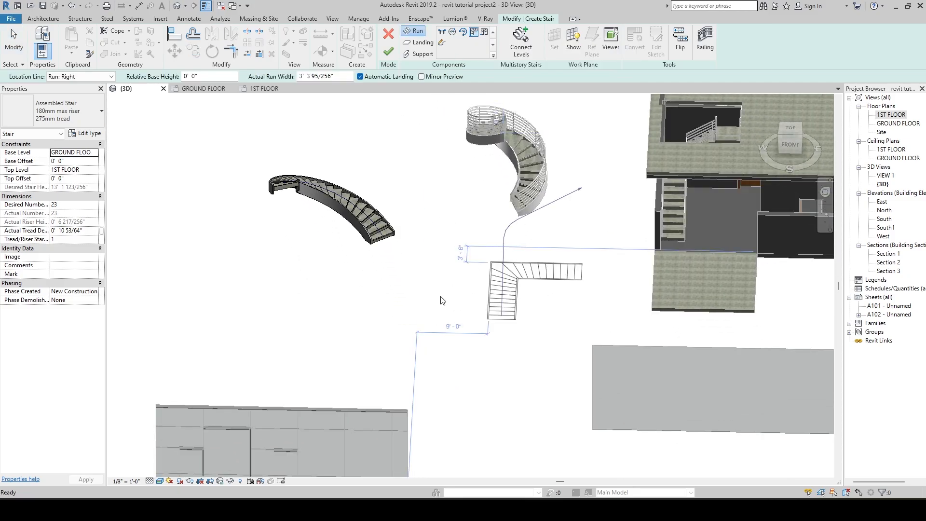
key(Escape)
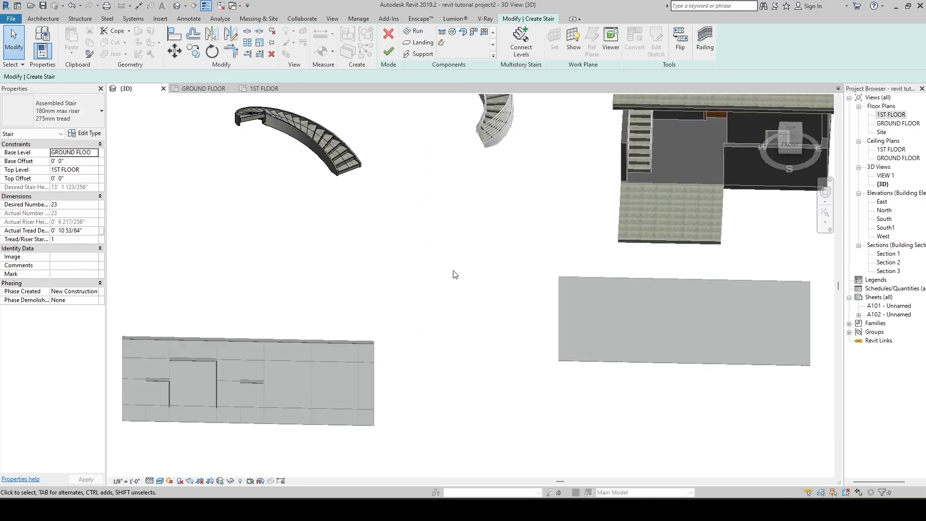
click(474, 33)
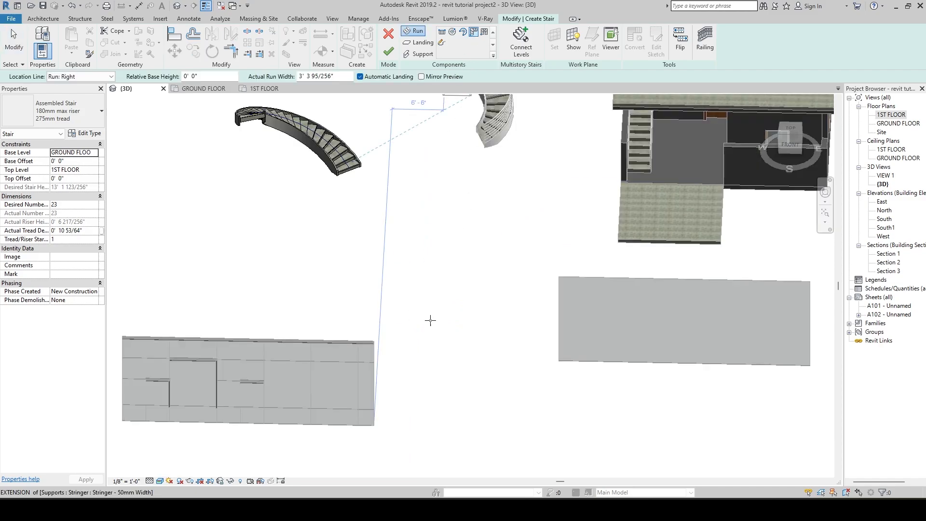
click(439, 244)
key(Escape)
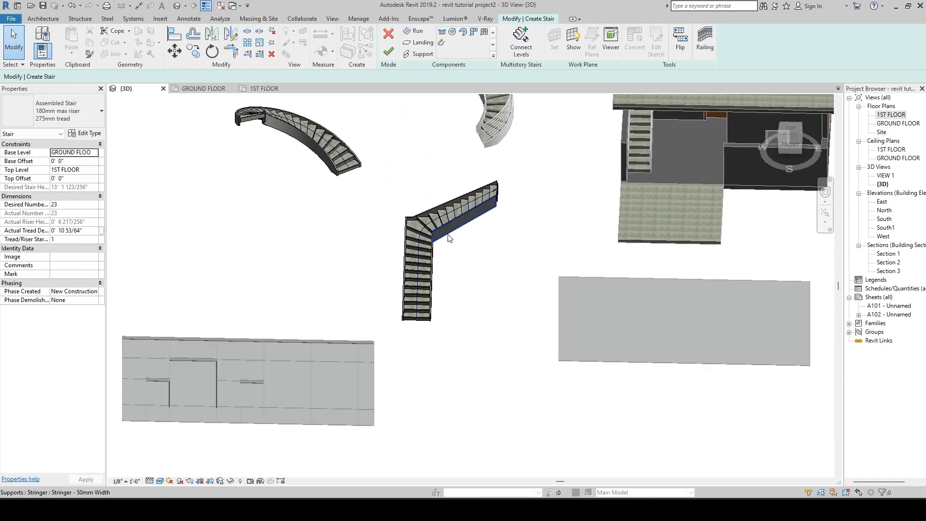
click(451, 213)
shift+middle_drag(454, 217, 524, 244)
key(Escape)
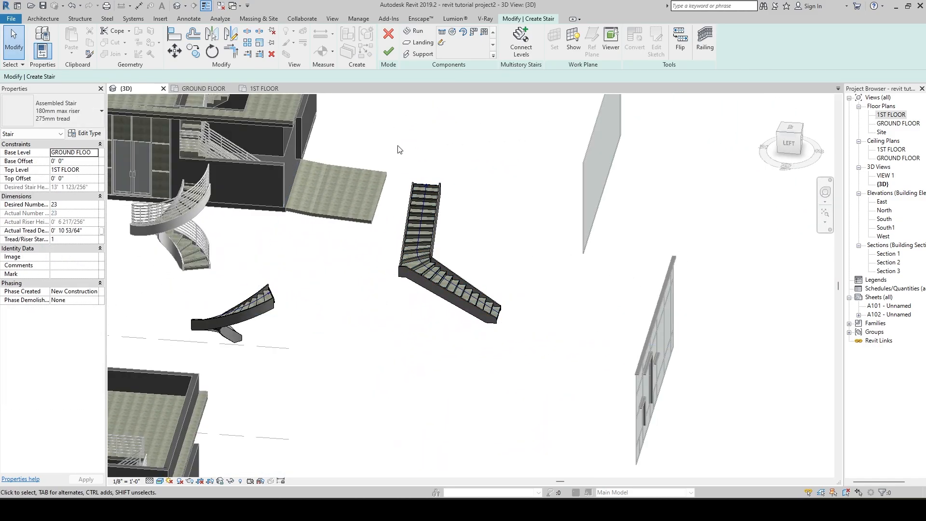
Place a U-shape winder run on the open ground by the finished spiral stair, using the Run: Right location line, and finish the stair.
click(485, 32)
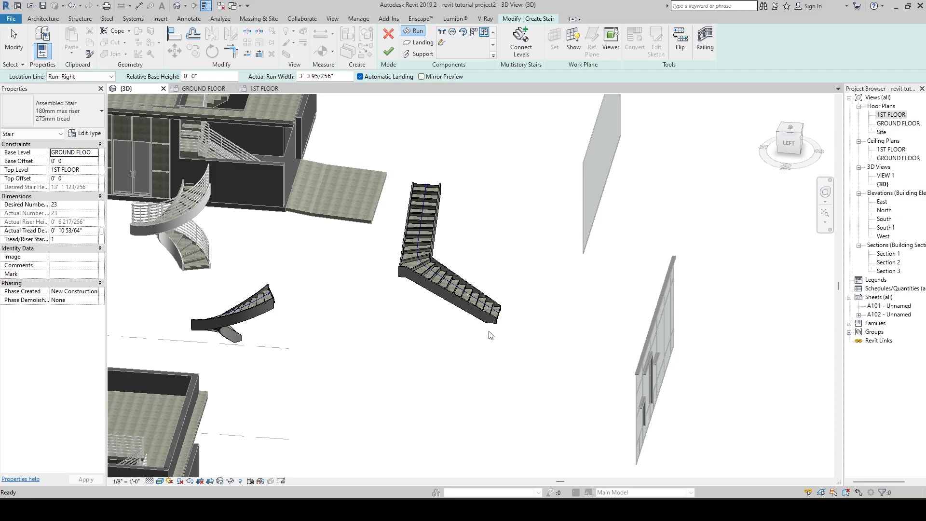
shift+middle_drag(476, 331, 554, 308)
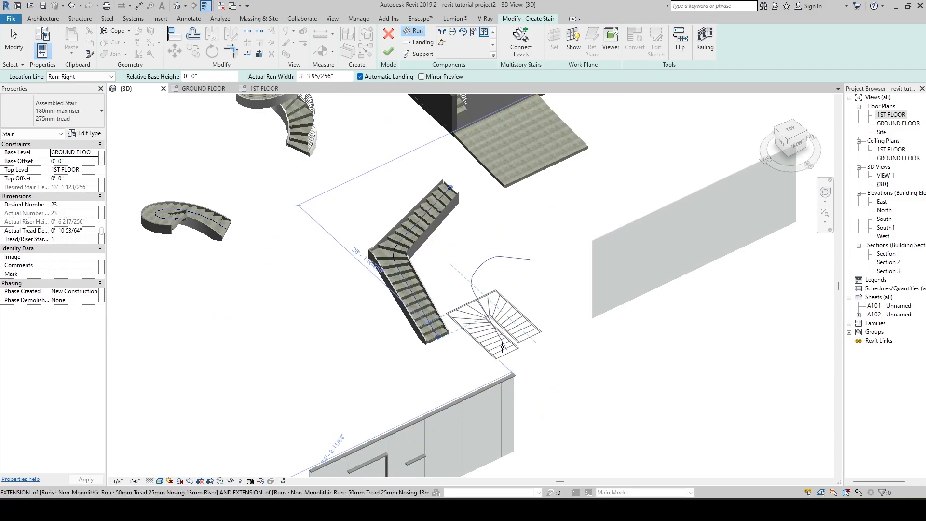
scroll(503, 346, down, 2)
scroll(472, 269, down, 2)
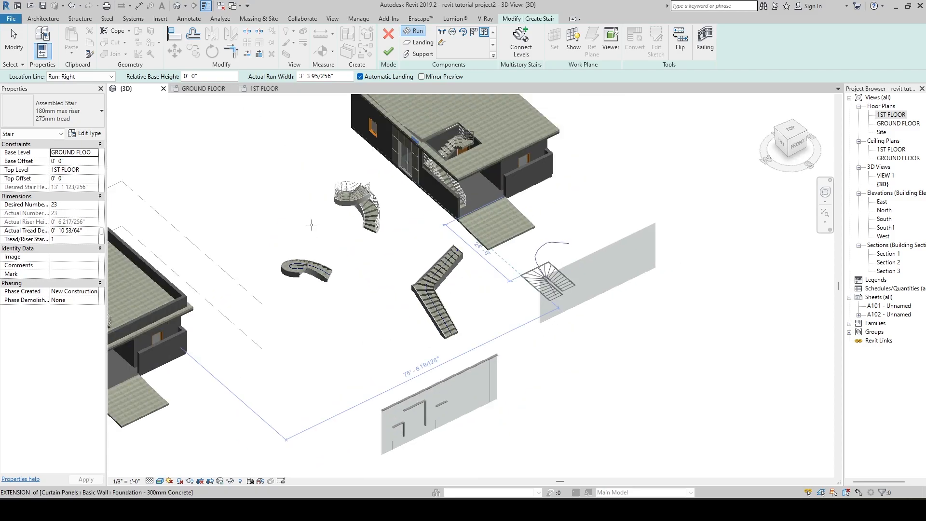
scroll(312, 225, up, 4)
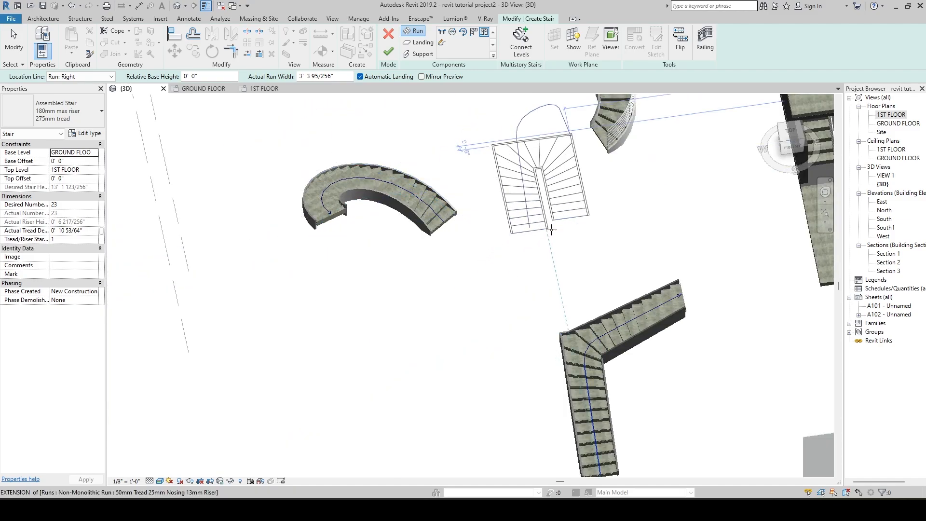
click(552, 230)
scroll(363, 272, down, 5)
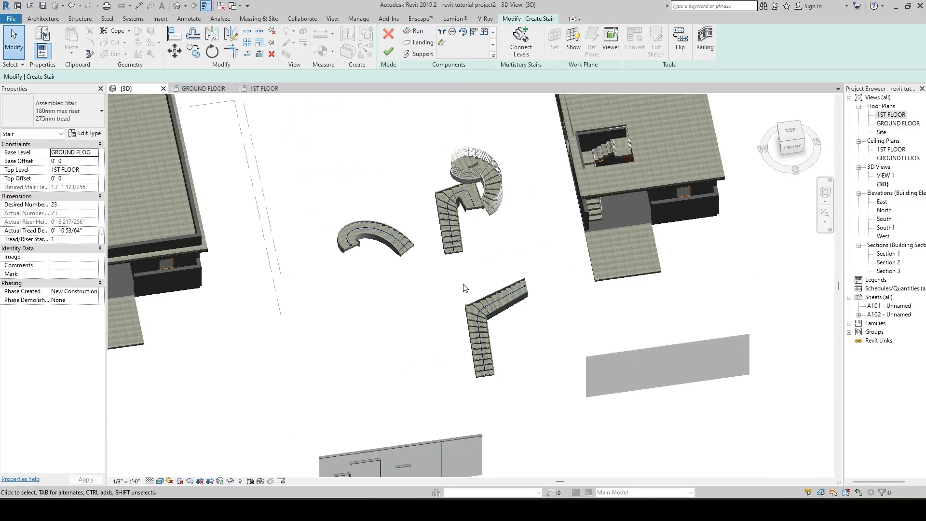
shift+middle_drag(467, 231, 392, 256)
scroll(530, 275, up, 3)
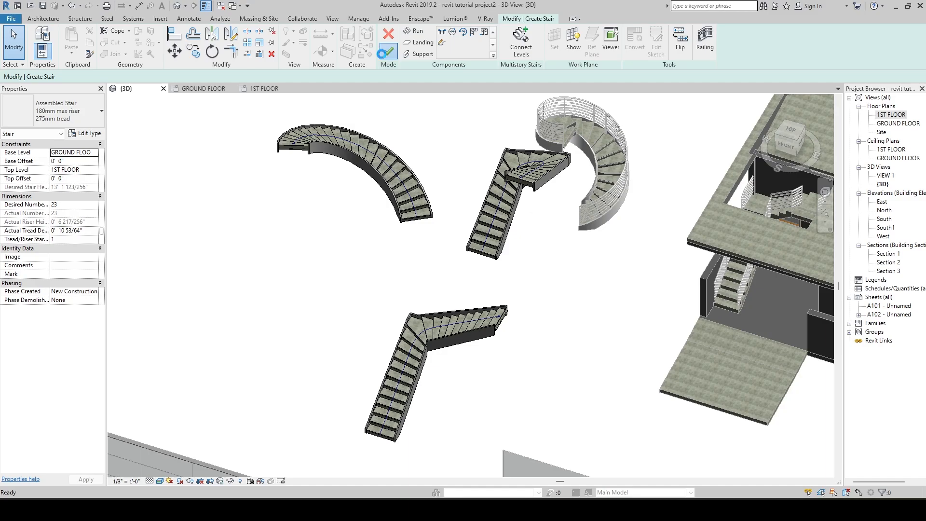
click(385, 53)
Examine the finished spiral, L-shape and U-shape stairs and the house from several angles.
shift+middle_drag(331, 281, 362, 222)
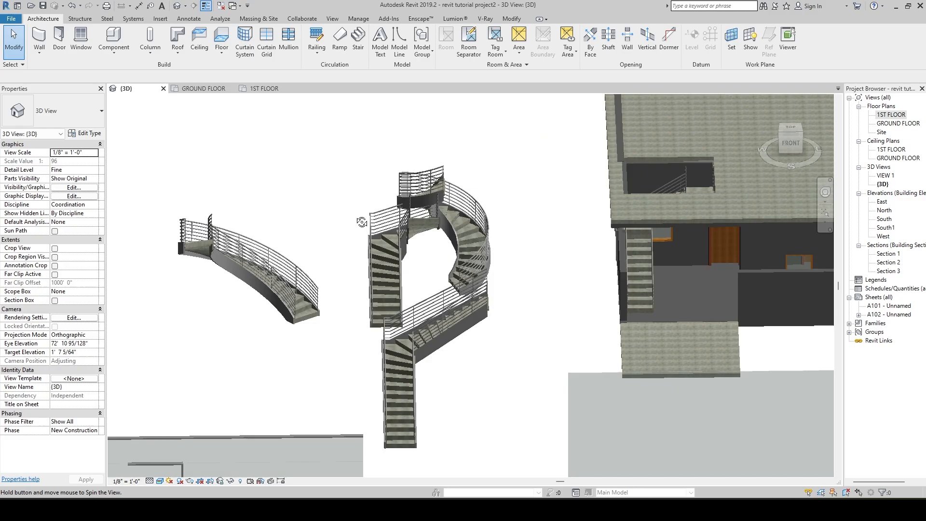
scroll(374, 232, down, 2)
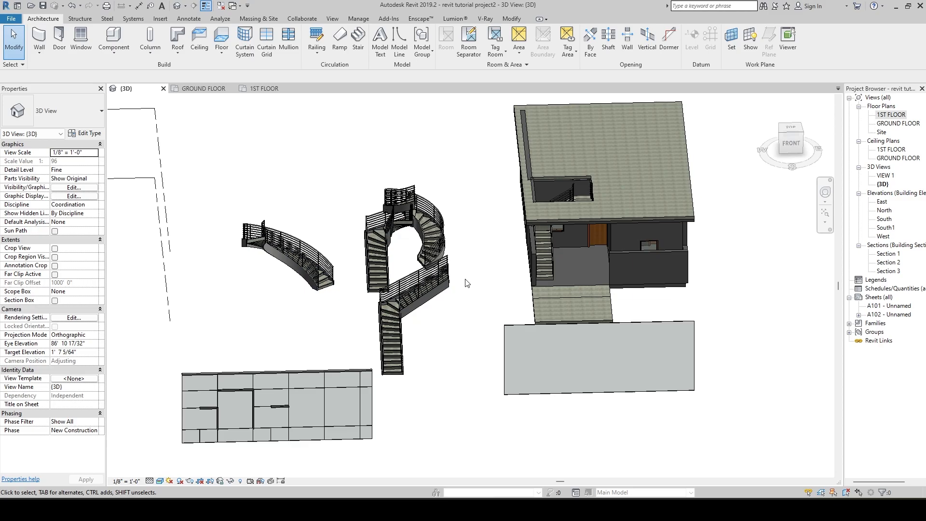
scroll(398, 267, down, 2)
shift+middle_drag(499, 290, 494, 335)
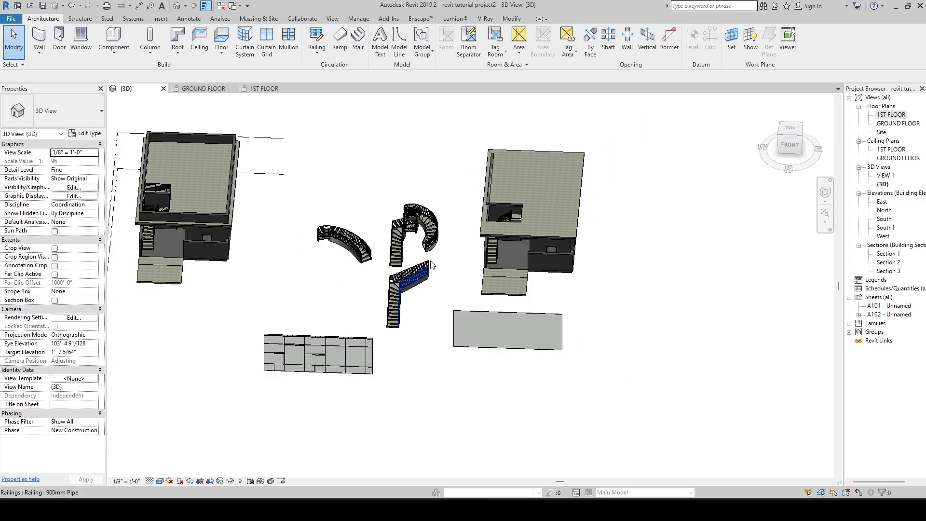
scroll(446, 255, up, 3)
shift+middle_drag(398, 275, 425, 309)
scroll(589, 268, up, 2)
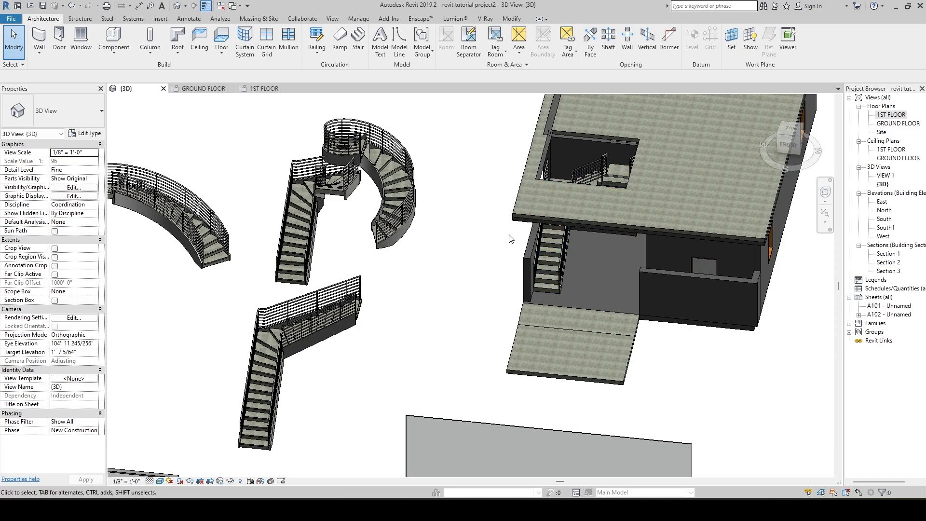
Delete the U-shaped cast-in-place stair inside the house in the ground floor plan.
click(360, 42)
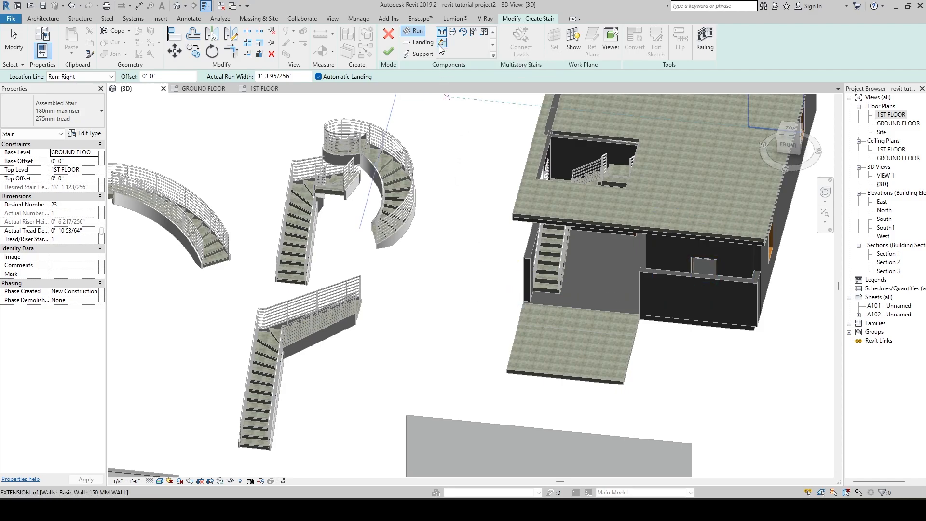
click(389, 51)
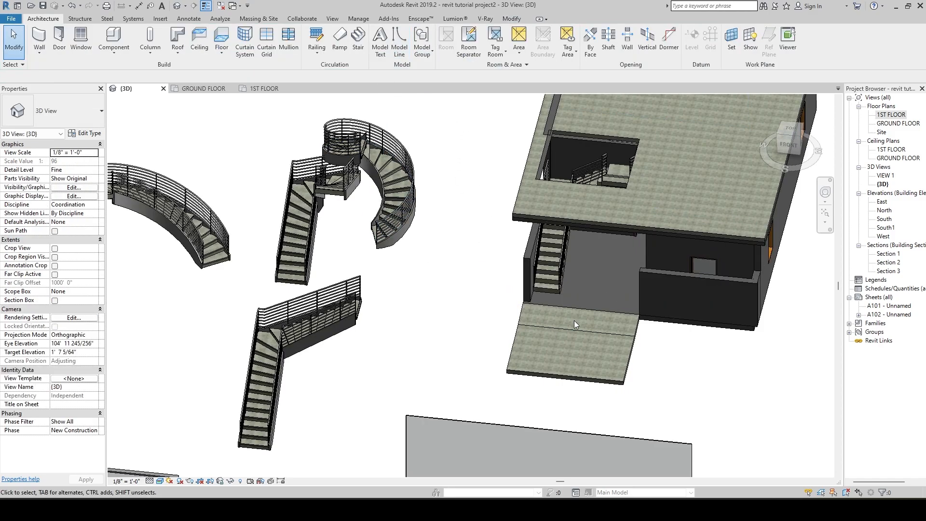
click(557, 269)
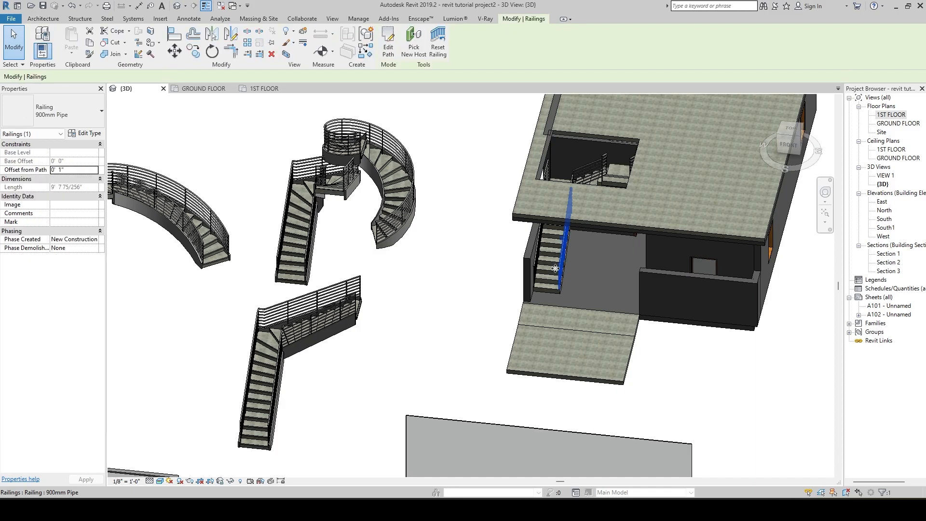
click(205, 89)
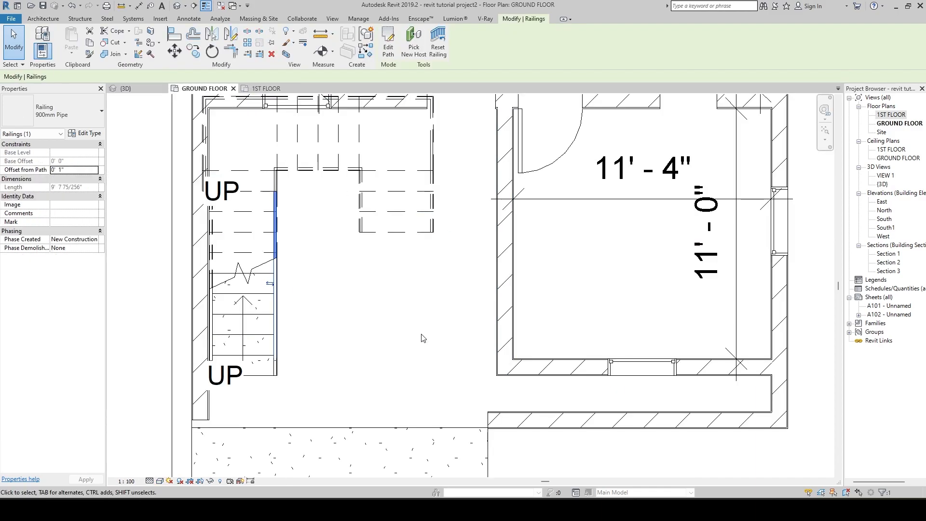
scroll(401, 314, down, 5)
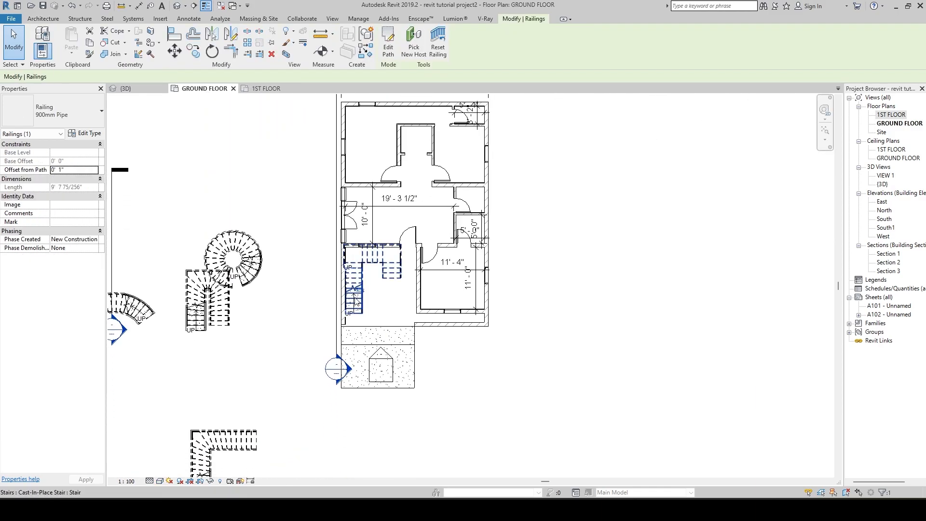
click(360, 304)
key(Delete)
scroll(356, 301, up, 3)
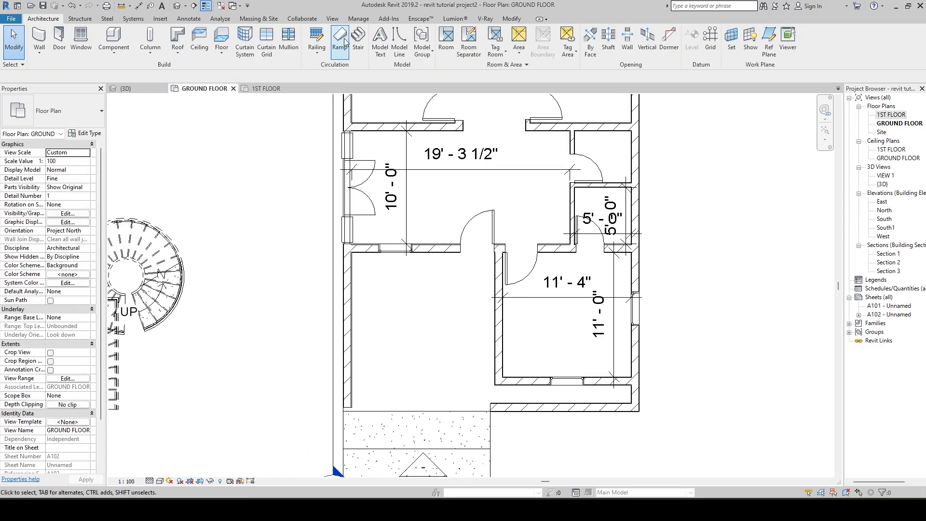
Start a new stair in the ground floor plan with a 3' 0" actual run width and begin a sketched run.
click(358, 38)
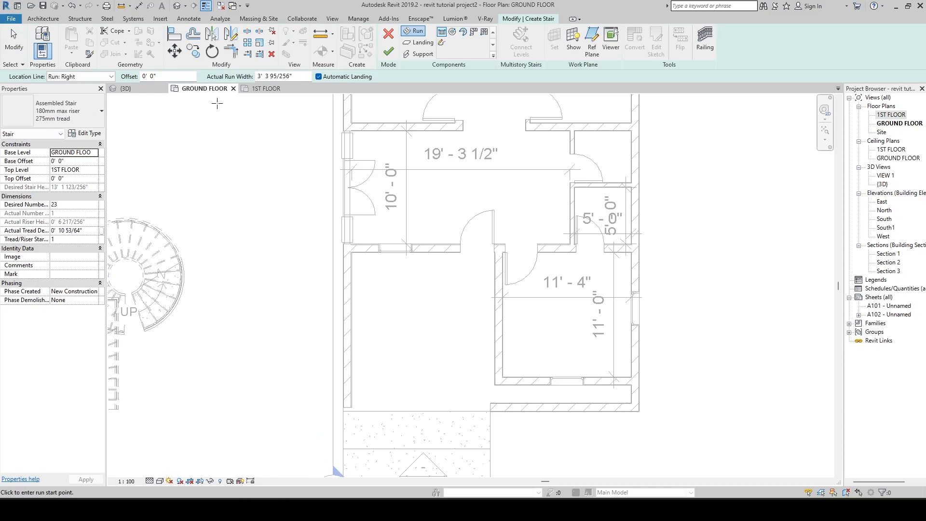
drag(294, 76, 219, 78)
text(3' 0)
click(441, 43)
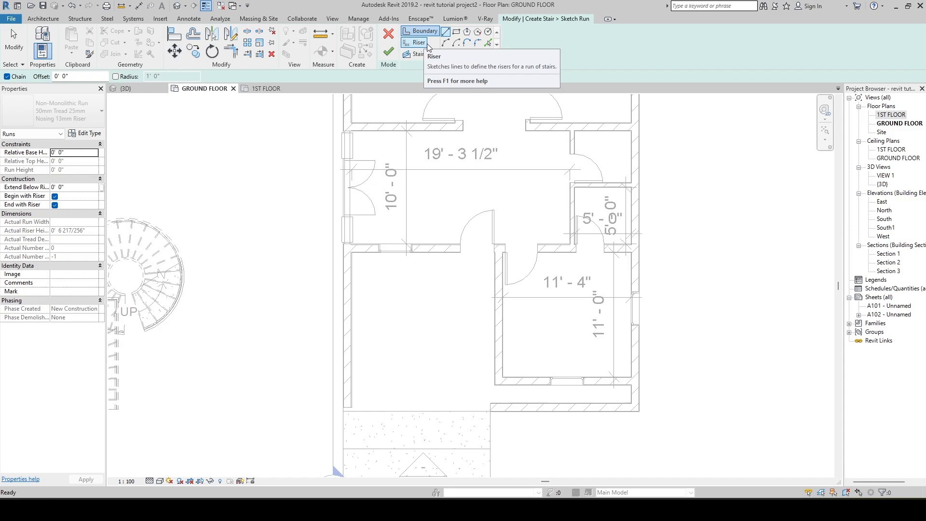
Sketch an L-shaped outer boundary along the stair room's inner side wall face and the window wall, ending just past the window.
middle_drag(406, 233, 407, 174)
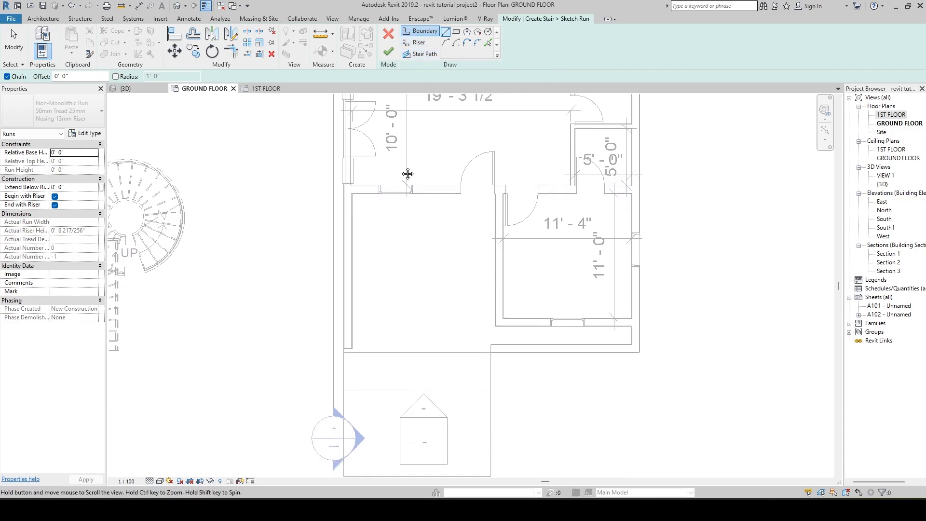
middle_drag(406, 265, 389, 302)
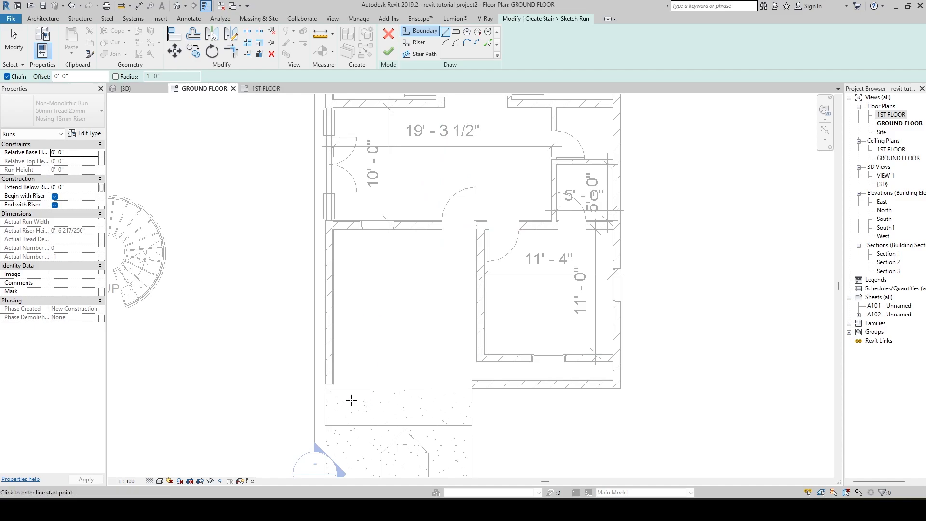
scroll(385, 309, up, 3)
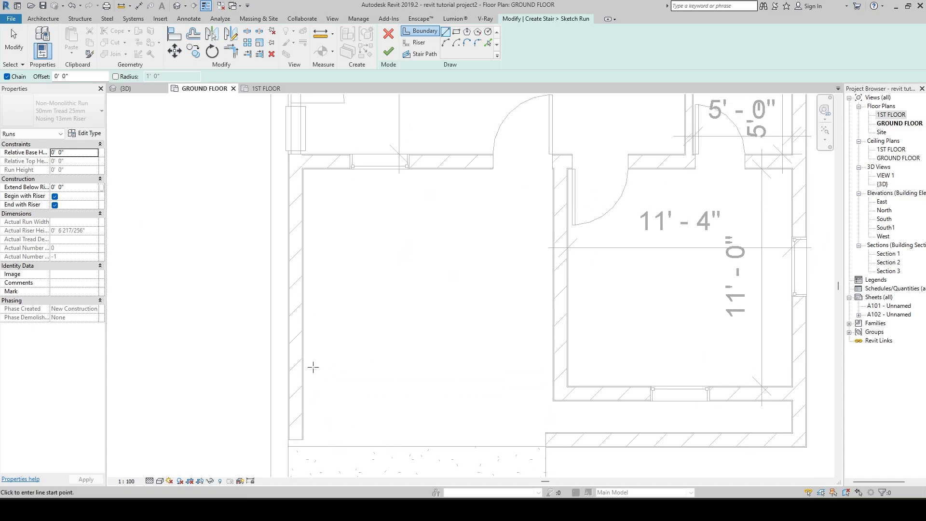
click(303, 440)
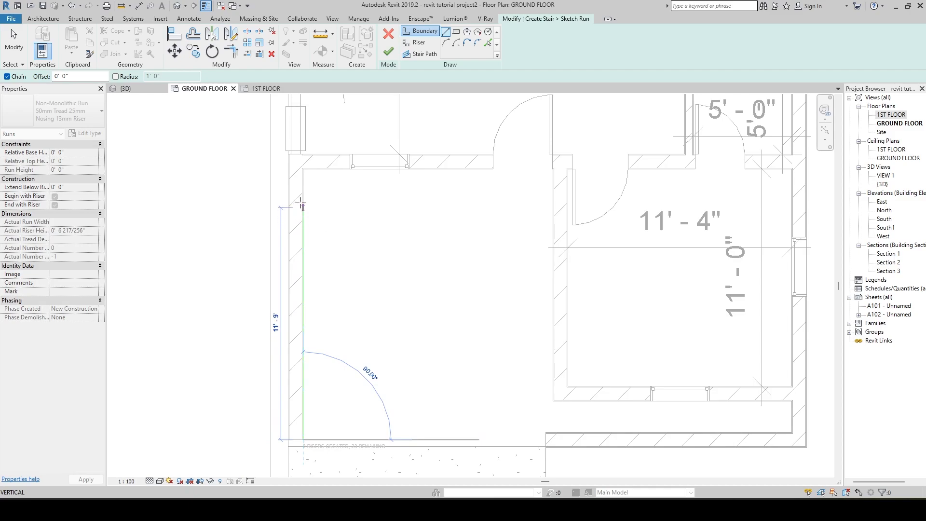
click(300, 168)
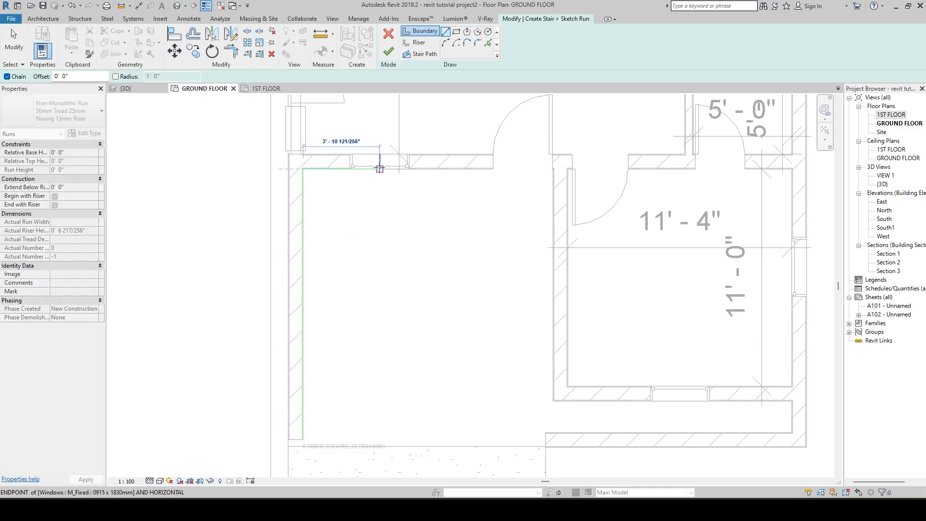
click(429, 169)
key(Escape)
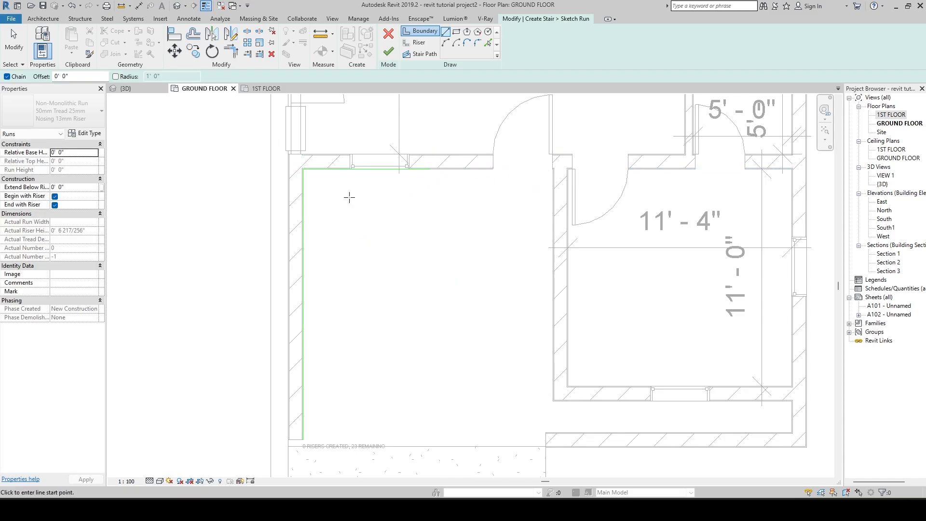
key(Escape)
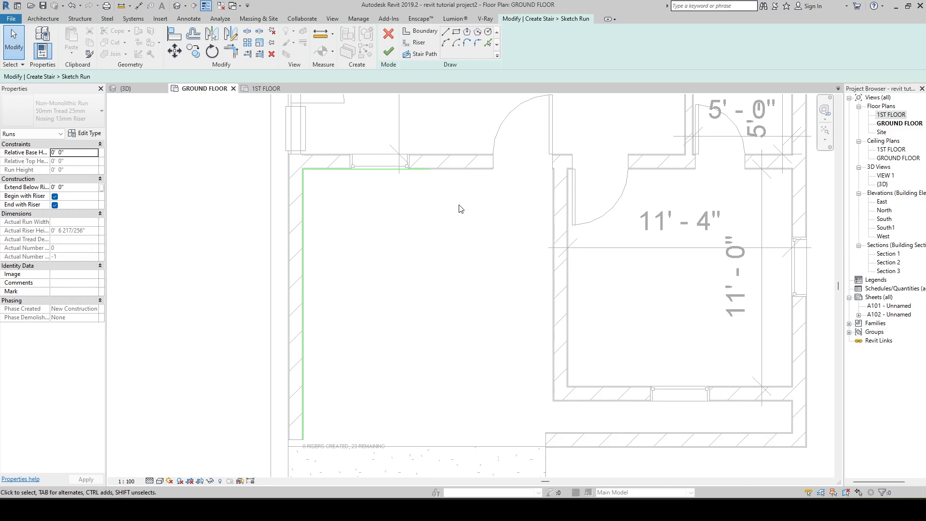
Offset copies of both outer boundary lines 3' 0" into the room to form the inner stair boundary.
click(304, 238)
click(195, 42)
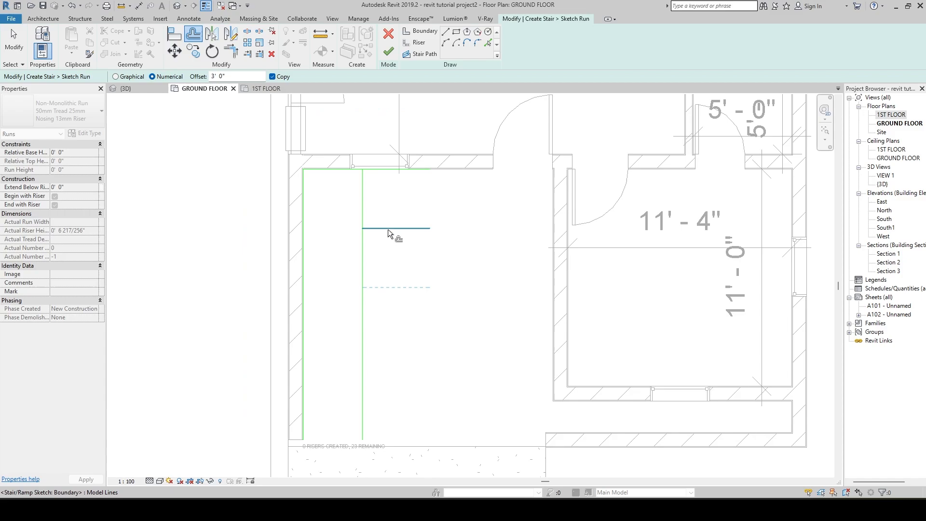
key(Escape)
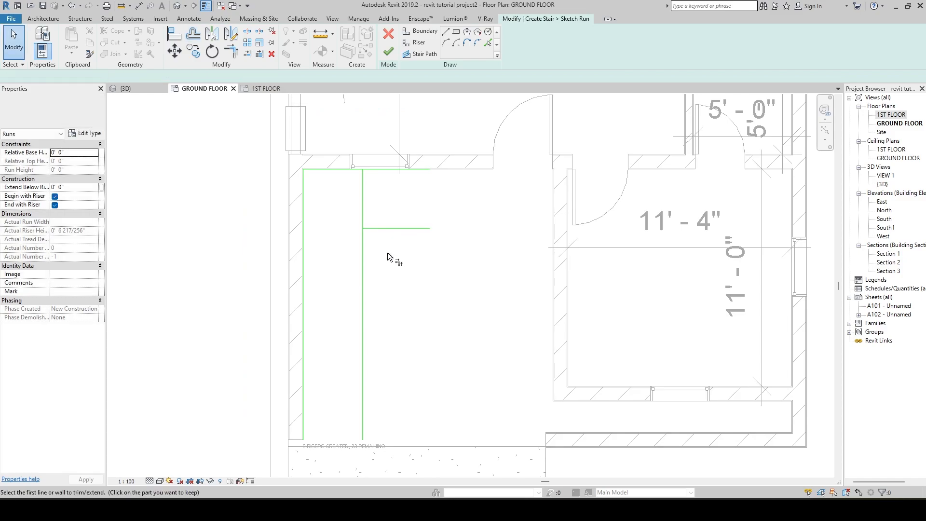
Trim the two inner boundary lines to a corner, keeping the L-shaped path of the run.
key(t)
key(r)
click(369, 241)
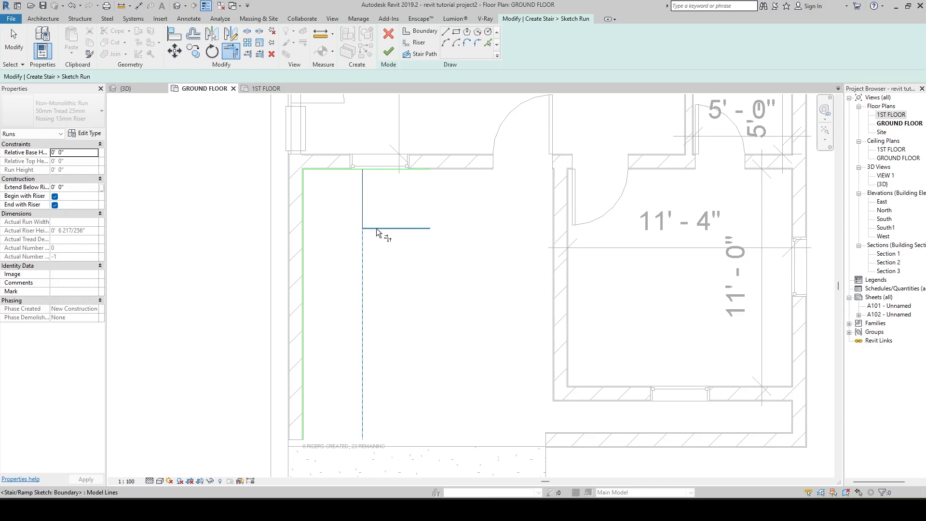
click(377, 227)
key(Escape)
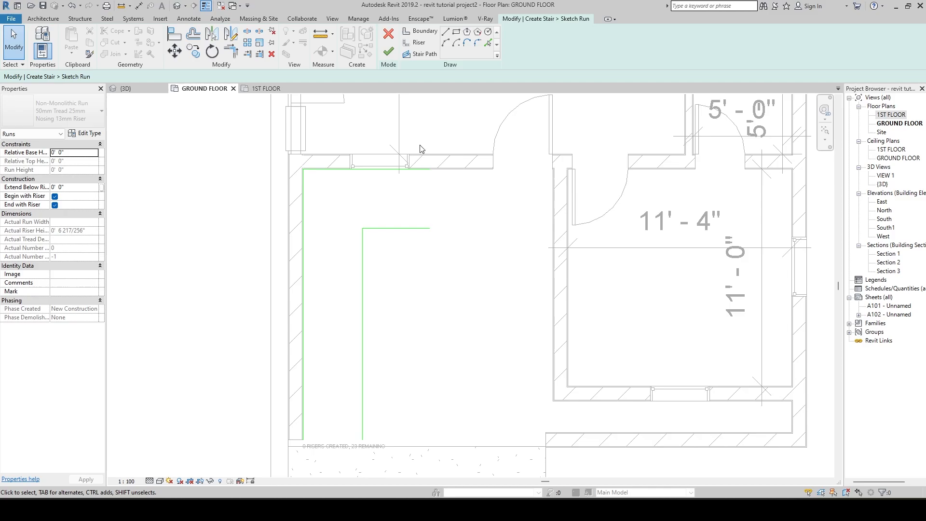
Sketch the first riser line, 3' 0" long, between the boundary ends at the stair's entrance side.
click(415, 42)
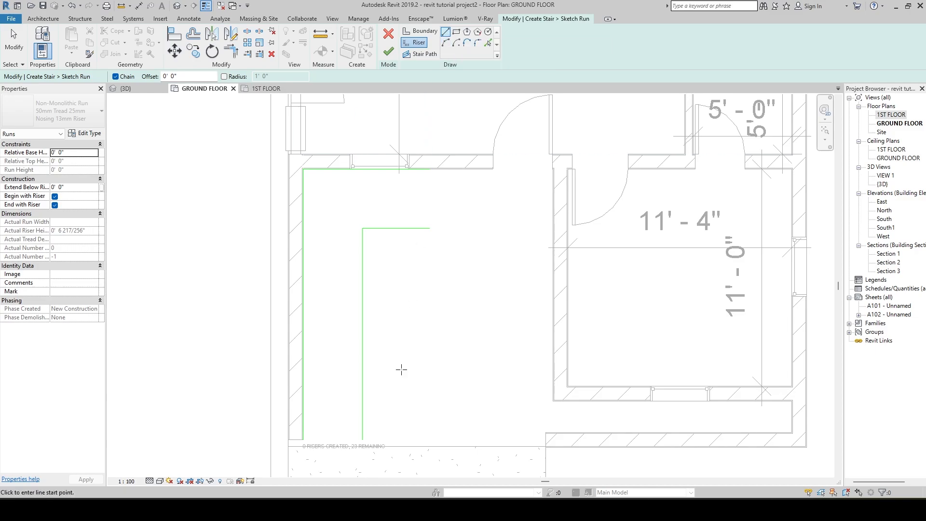
middle_drag(377, 414, 378, 352)
scroll(378, 352, up, 3)
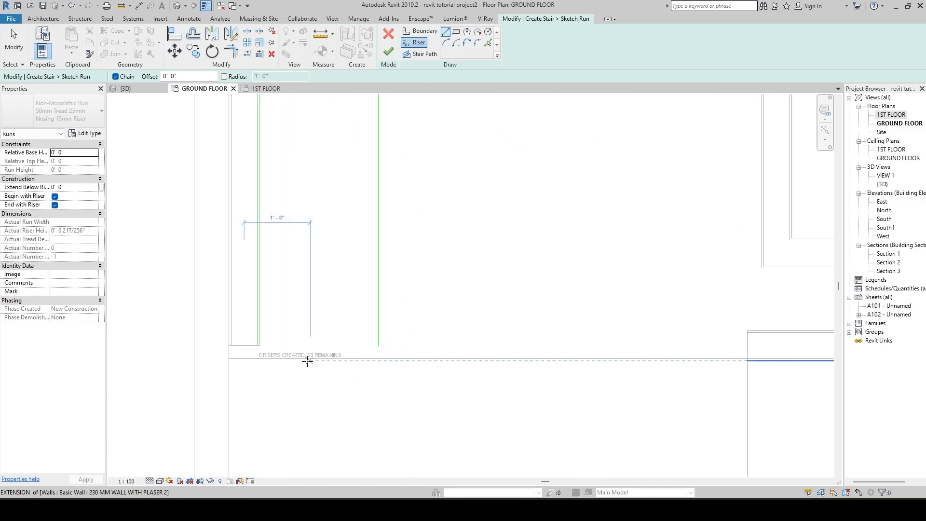
click(259, 345)
click(379, 346)
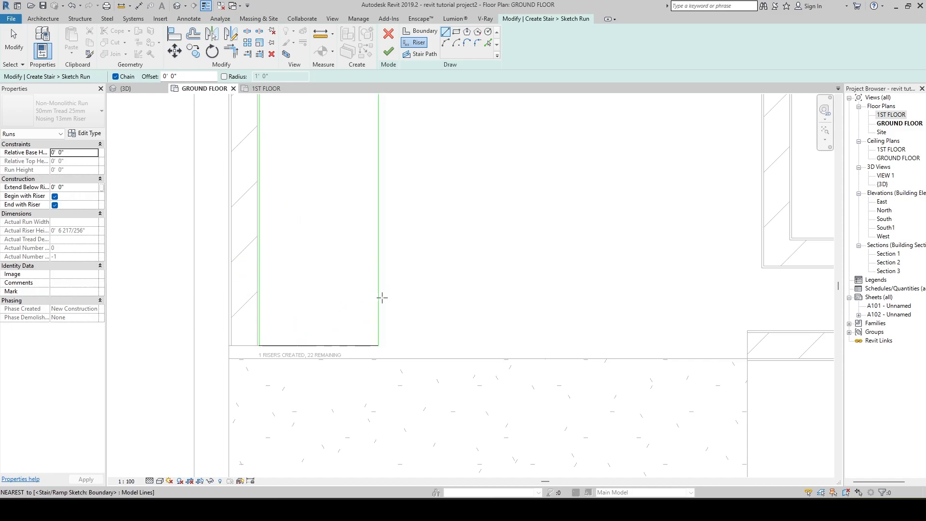
scroll(319, 351, up, 2)
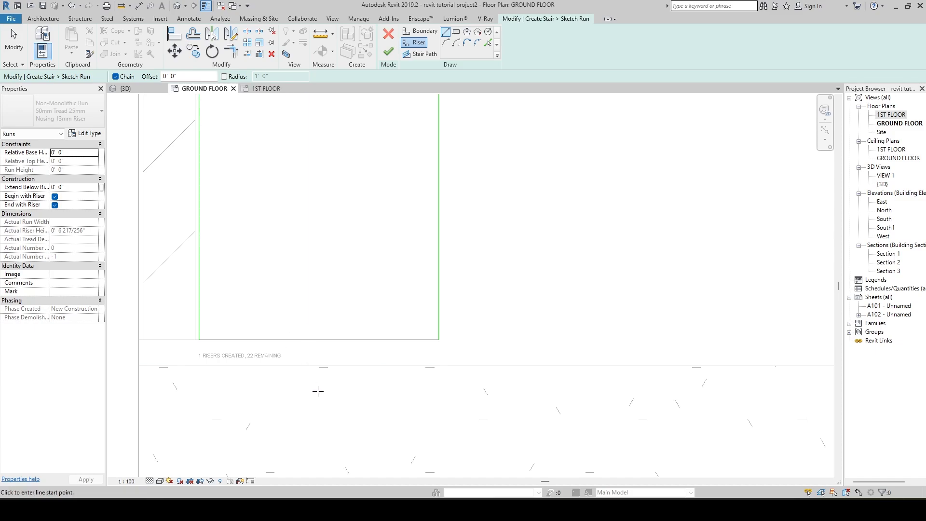
key(Escape)
key(Escape)
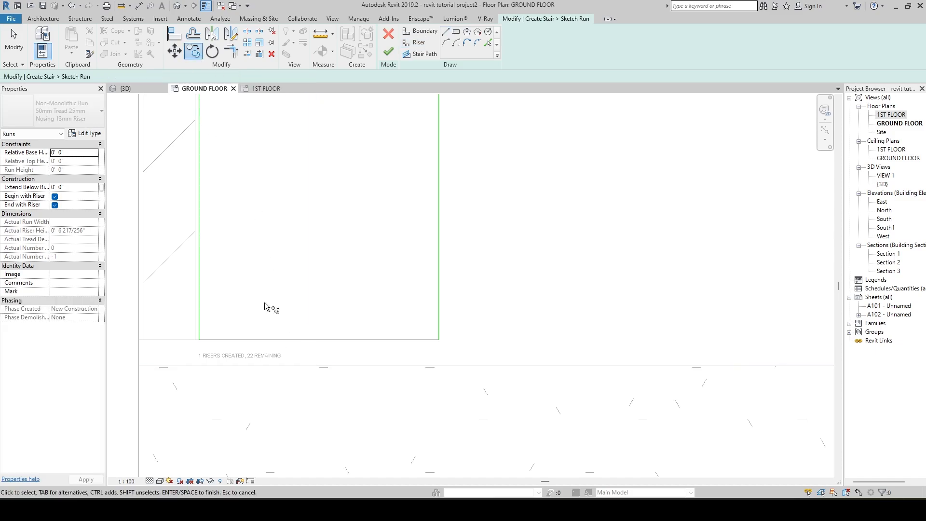
Copy the first riser repeatedly along the side-wall flight at 0' 9" spacing, placing the last copy about 0' 7" on, just short of the inner corner.
click(277, 340)
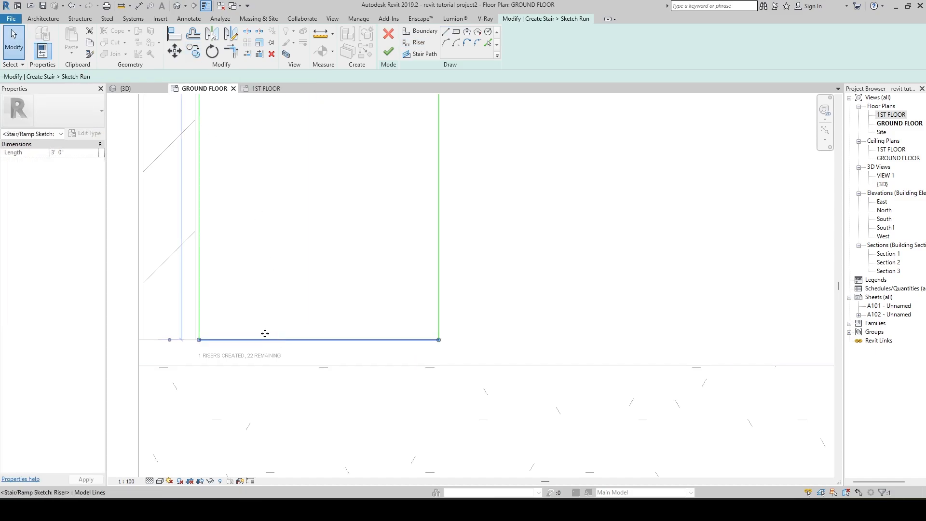
click(193, 51)
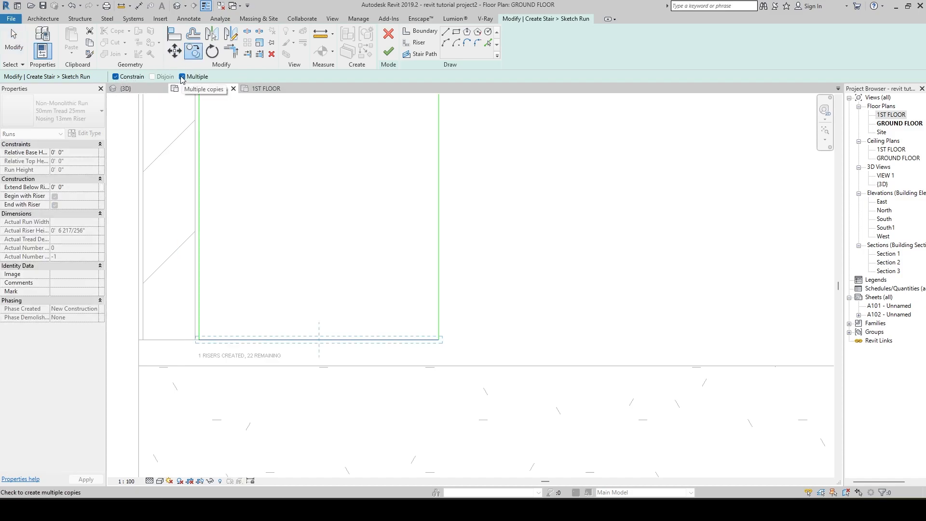
click(199, 340)
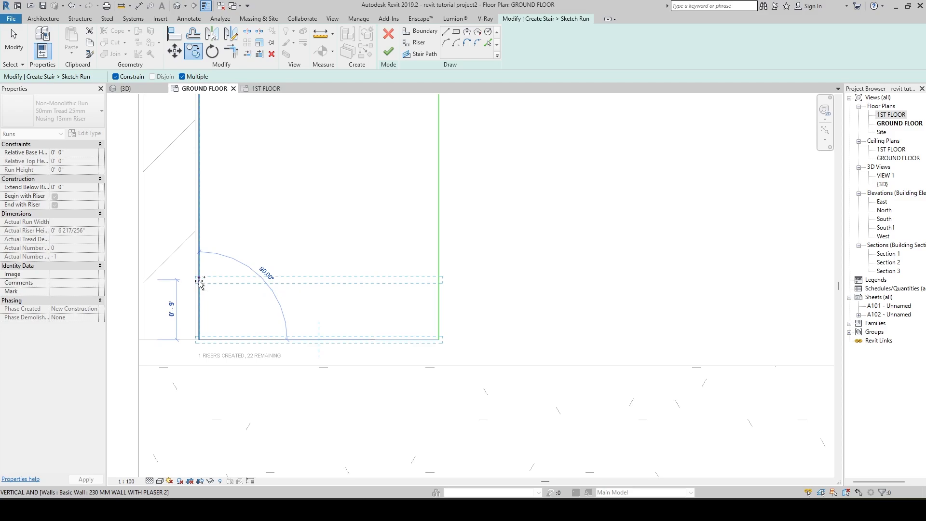
click(199, 280)
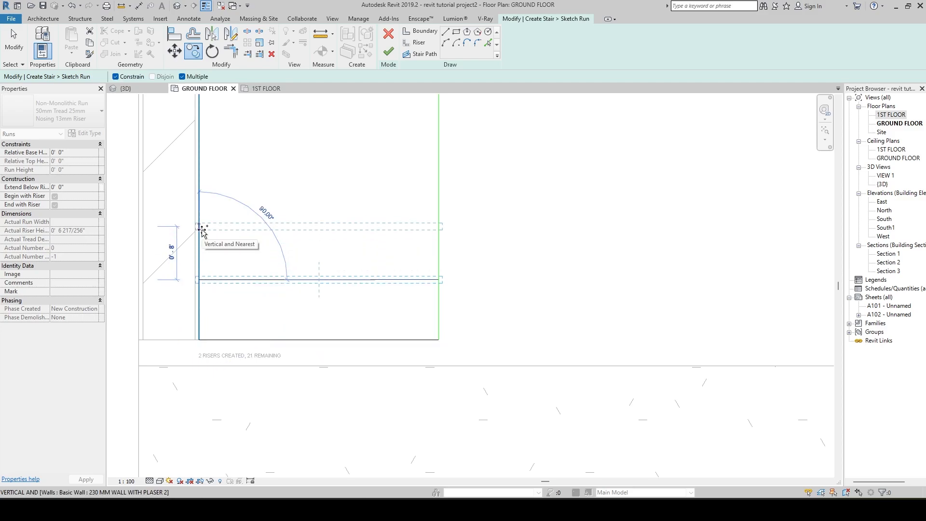
key(Escape)
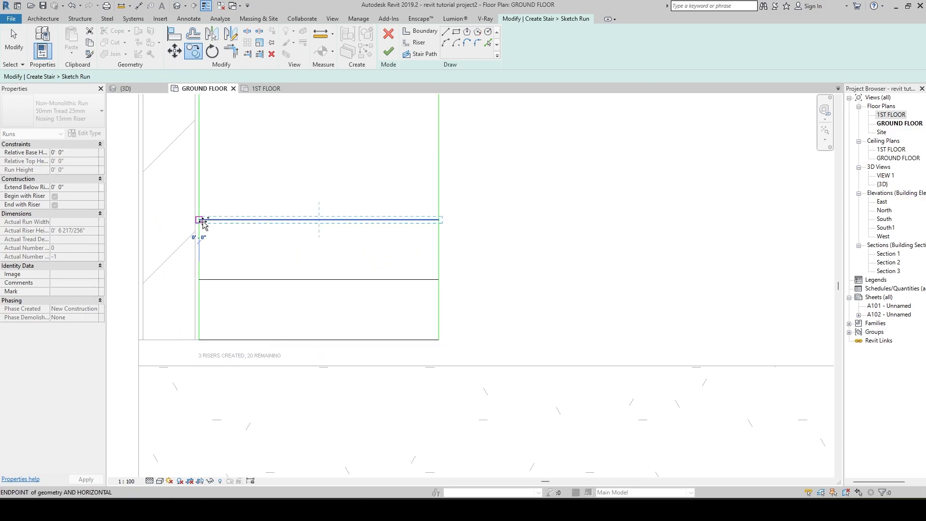
middle_drag(210, 290, 241, 386)
click(230, 375)
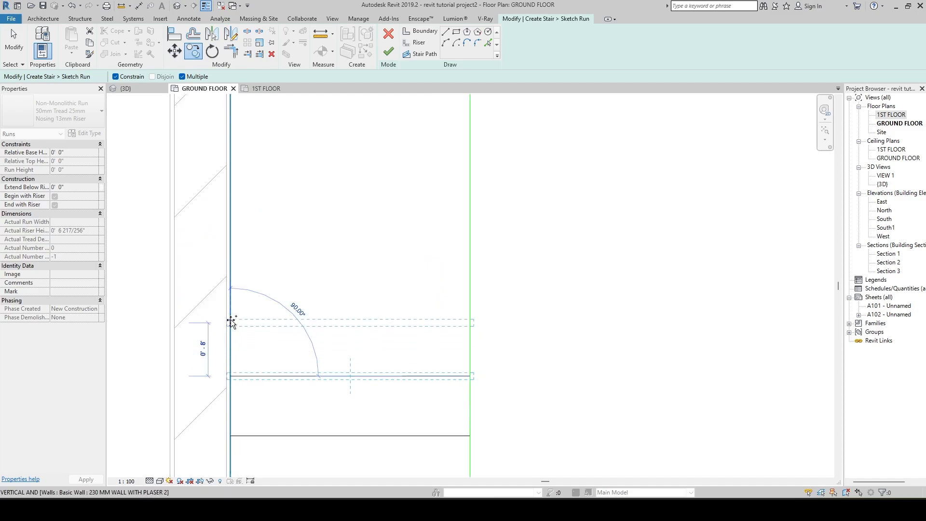
middle_drag(231, 323, 240, 336)
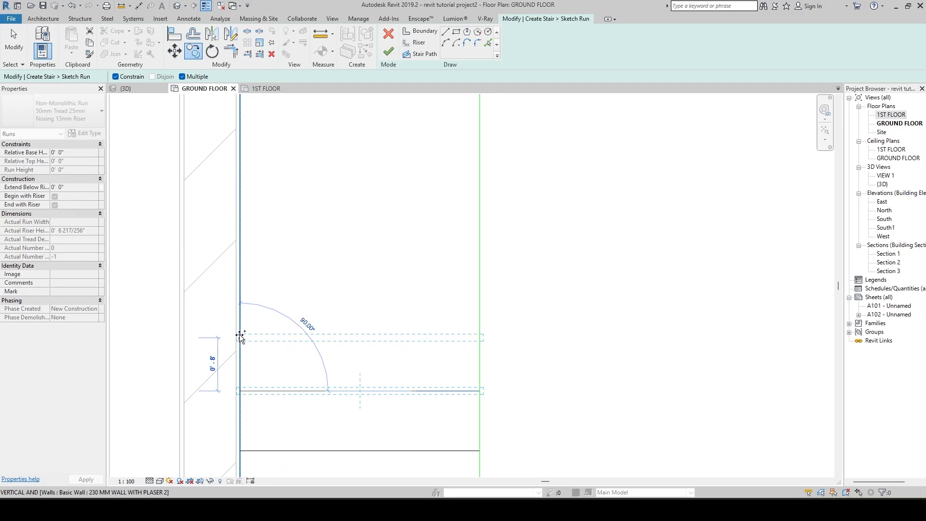
click(240, 337)
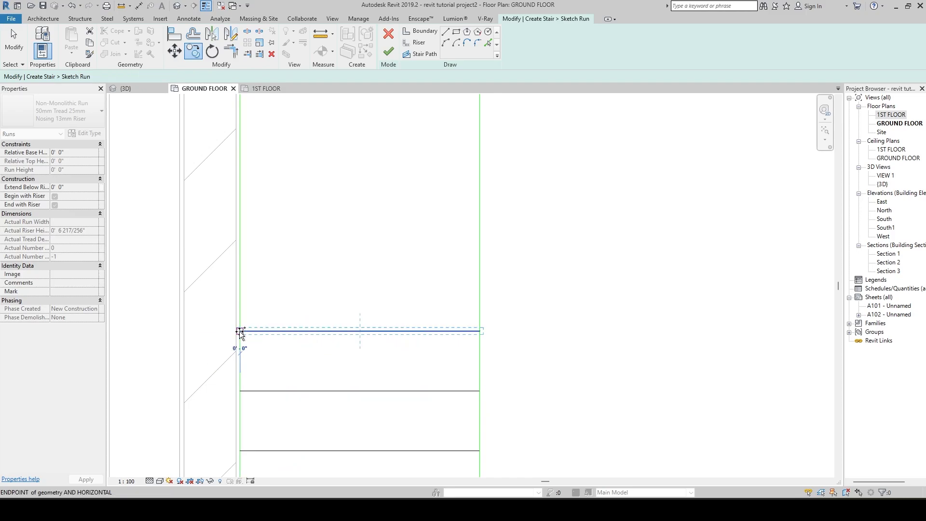
click(240, 272)
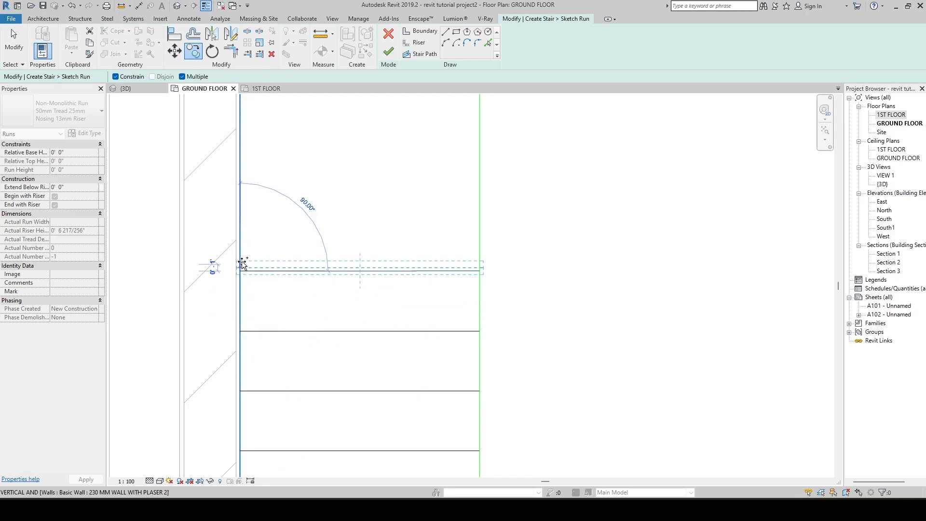
middle_drag(242, 265, 244, 350)
click(244, 298)
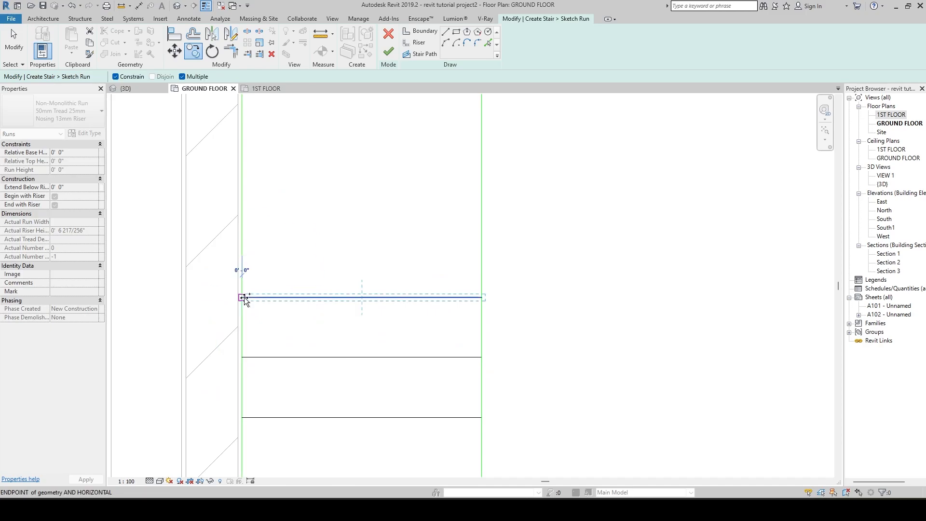
middle_drag(250, 256, 258, 347)
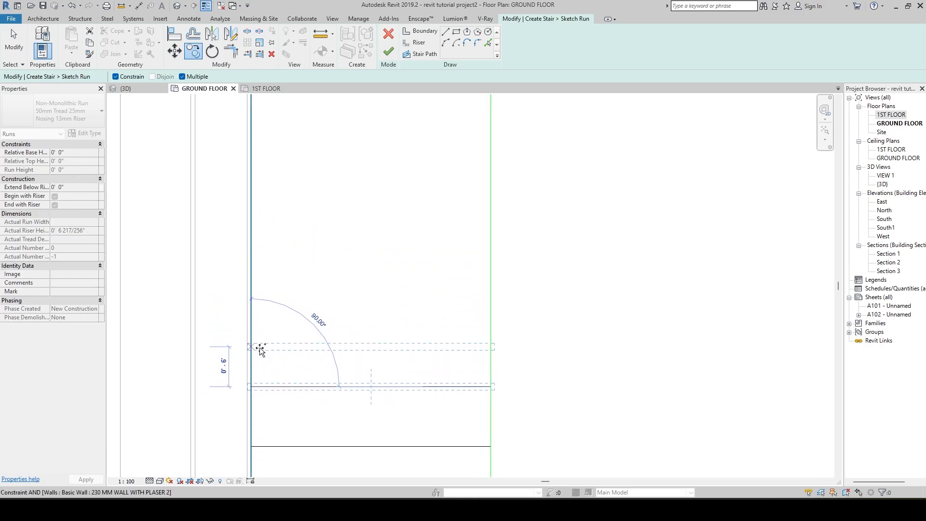
click(249, 326)
click(251, 268)
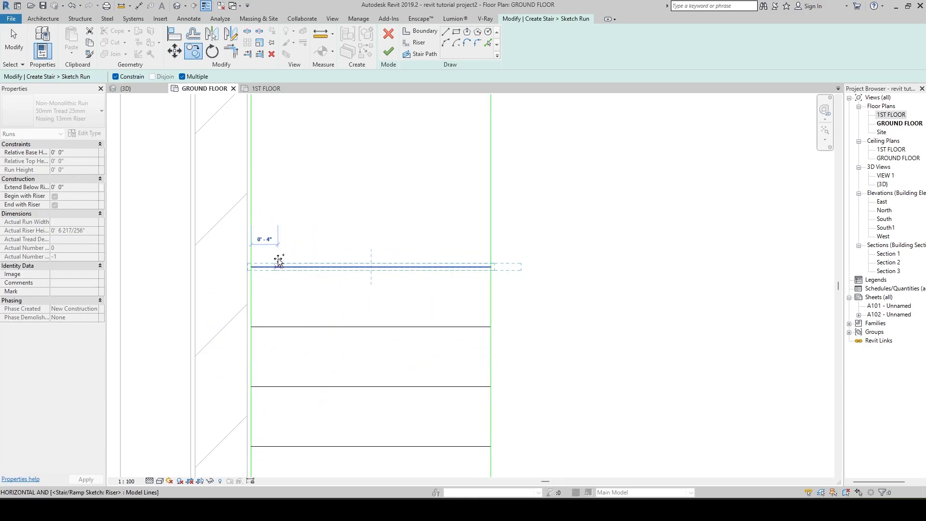
middle_drag(275, 259, 275, 393)
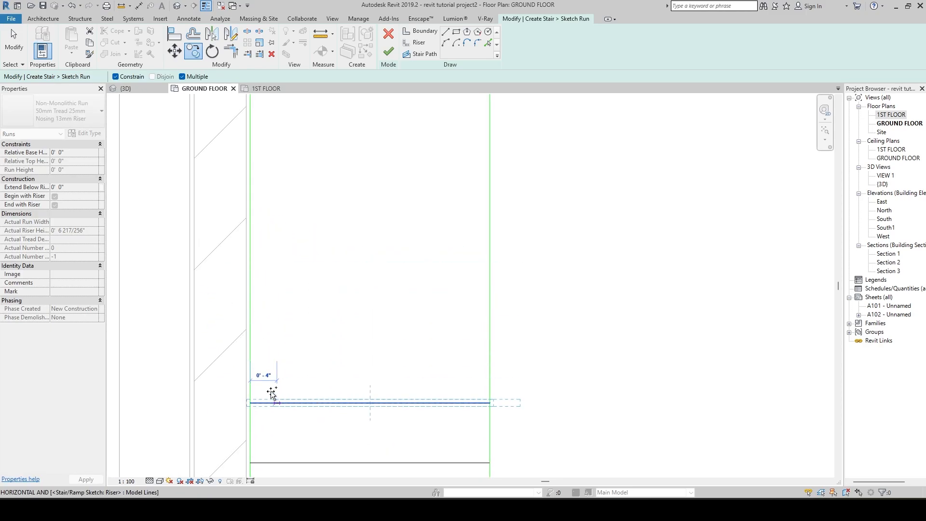
click(252, 344)
middle_drag(274, 328, 277, 418)
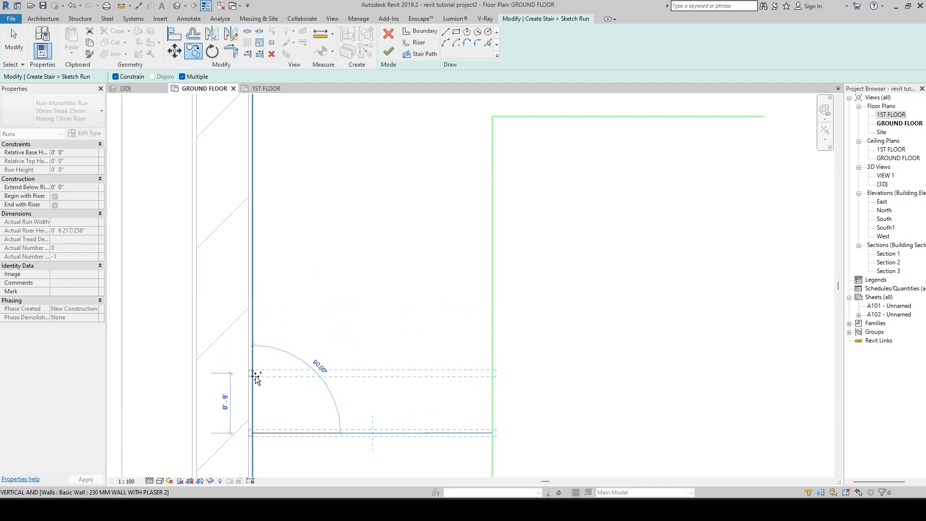
click(253, 373)
click(250, 313)
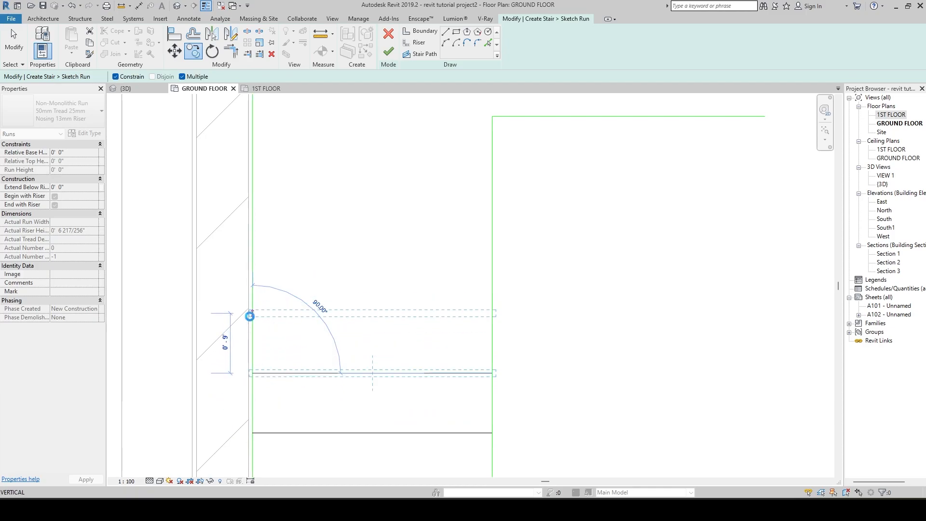
middle_drag(274, 289, 269, 391)
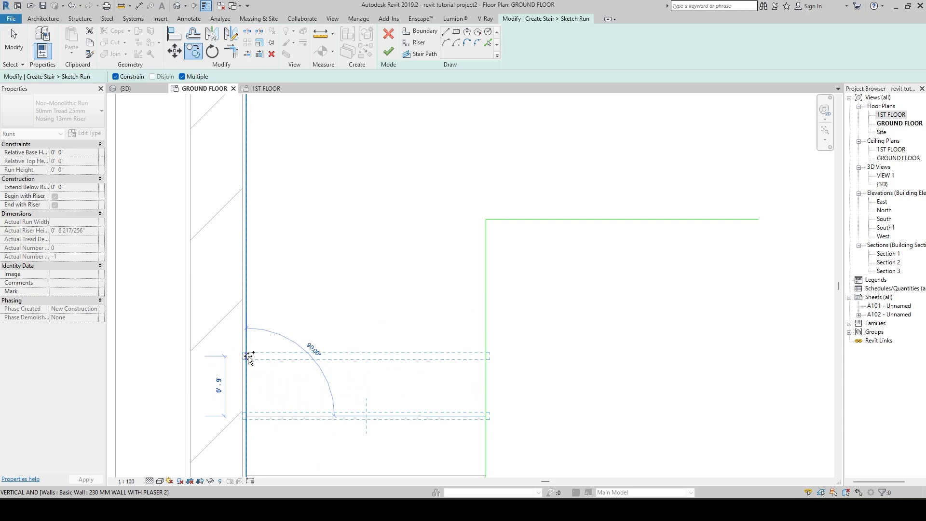
click(244, 356)
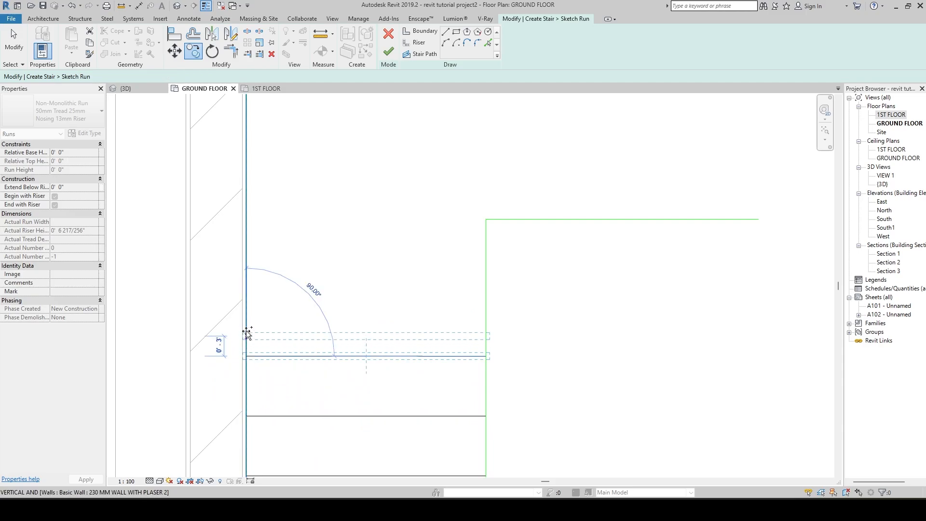
click(245, 295)
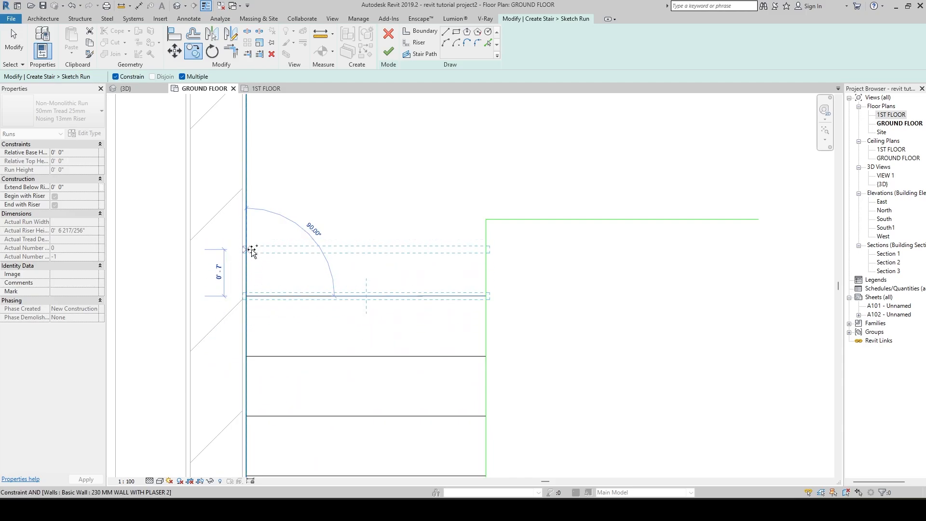
click(252, 250)
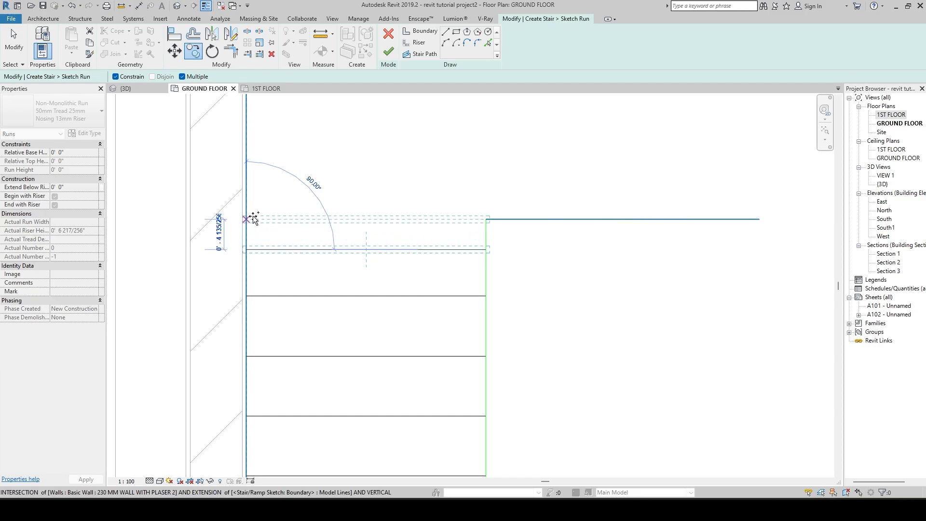
click(420, 31)
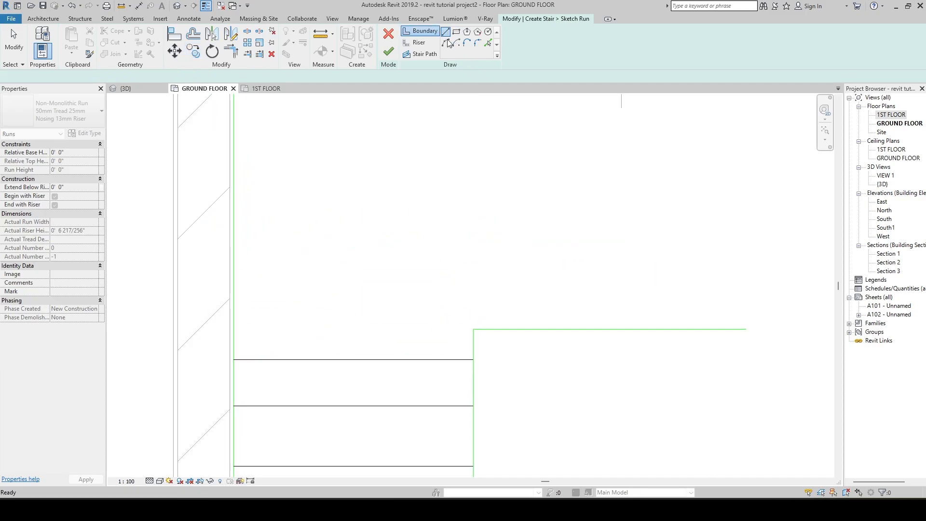
middle_drag(513, 151, 467, 348)
click(441, 416)
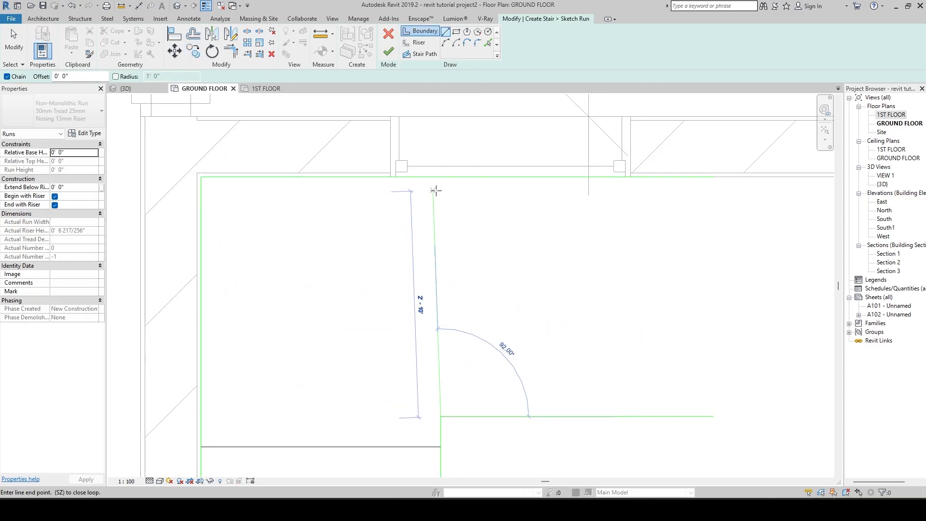
click(441, 178)
key(Escape)
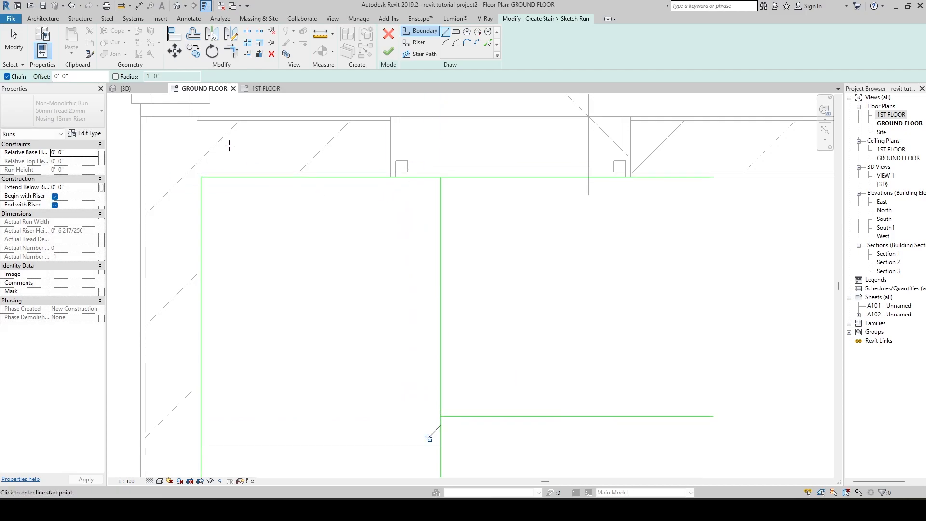
click(420, 43)
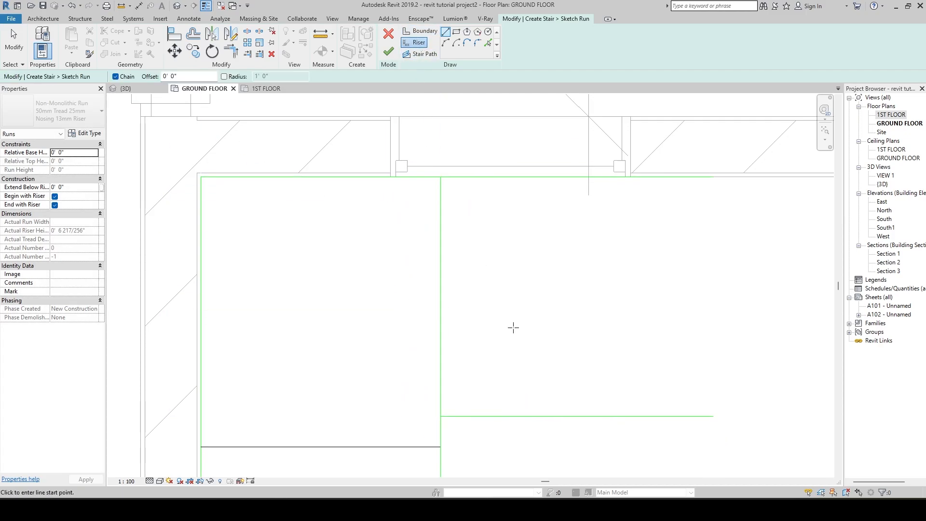
key(Escape)
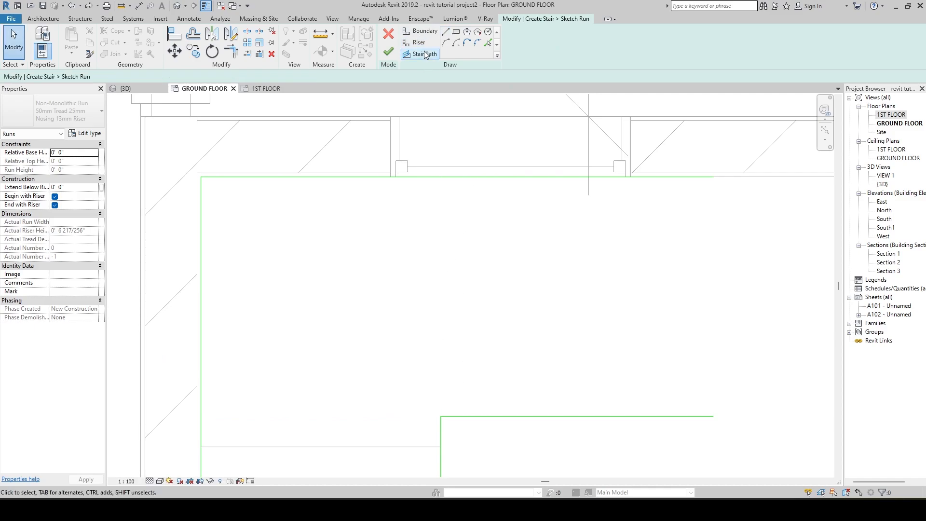
Sketch a 3' 0" riser line from the inner boundary corner straight across to the outer boundary at the window wall.
click(418, 43)
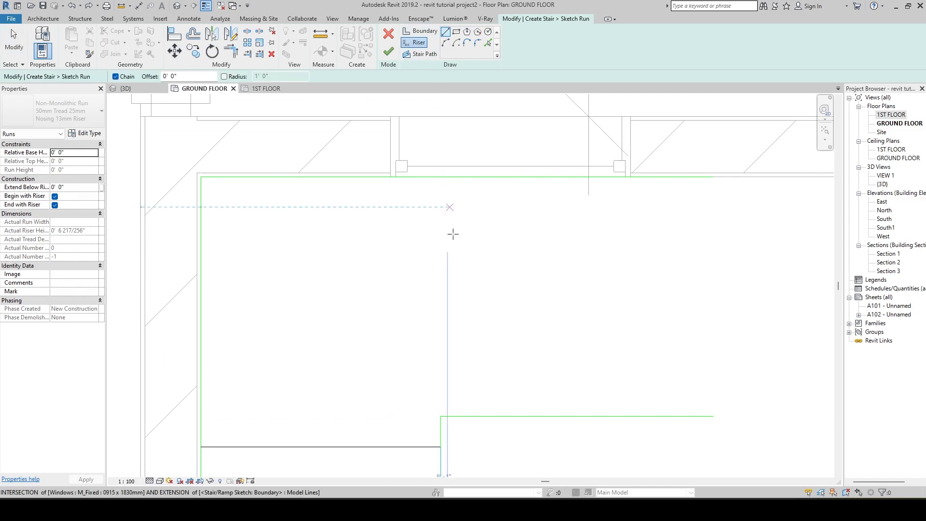
click(440, 416)
click(440, 177)
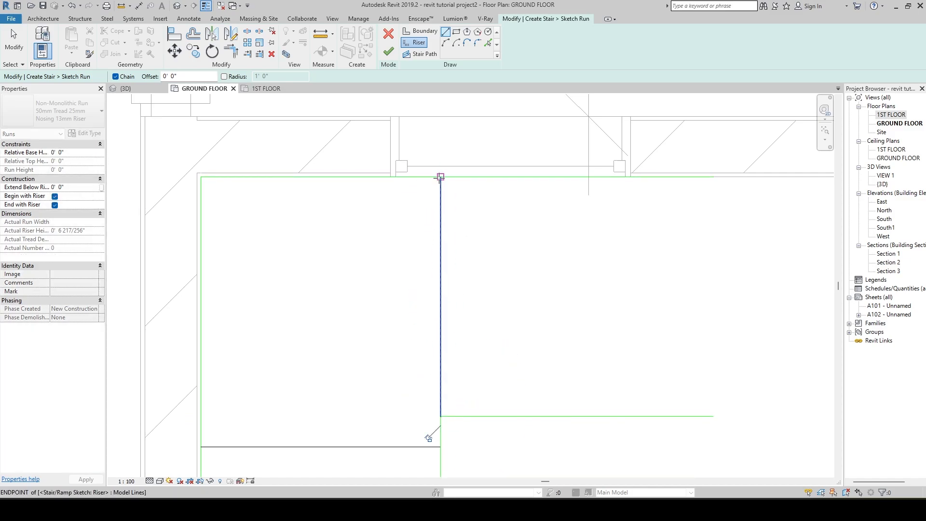
key(Escape)
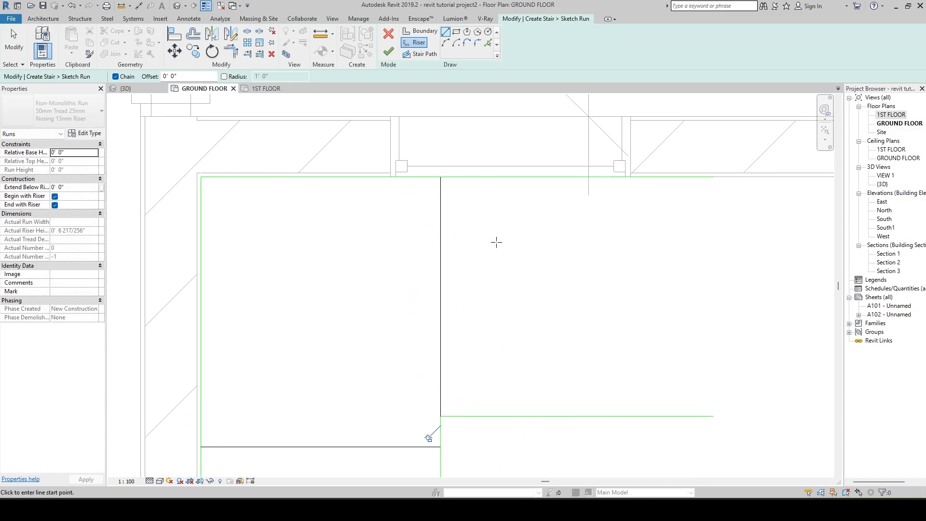
click(441, 288)
key(Escape)
key(Escape)
Copy the corner riser along the window wall three times at 0' 9", once at 0' 8", and finally 0' 6" on at the boundary ends.
click(442, 290)
click(444, 293)
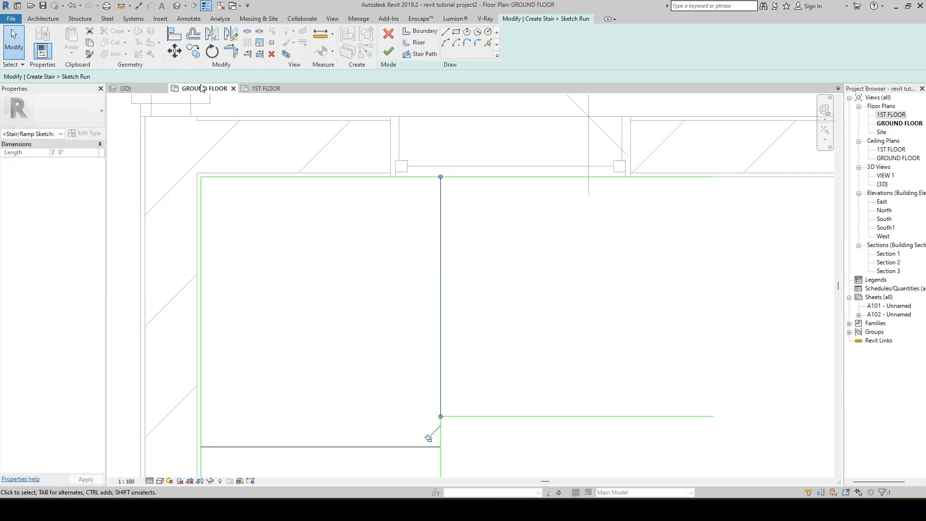
click(194, 51)
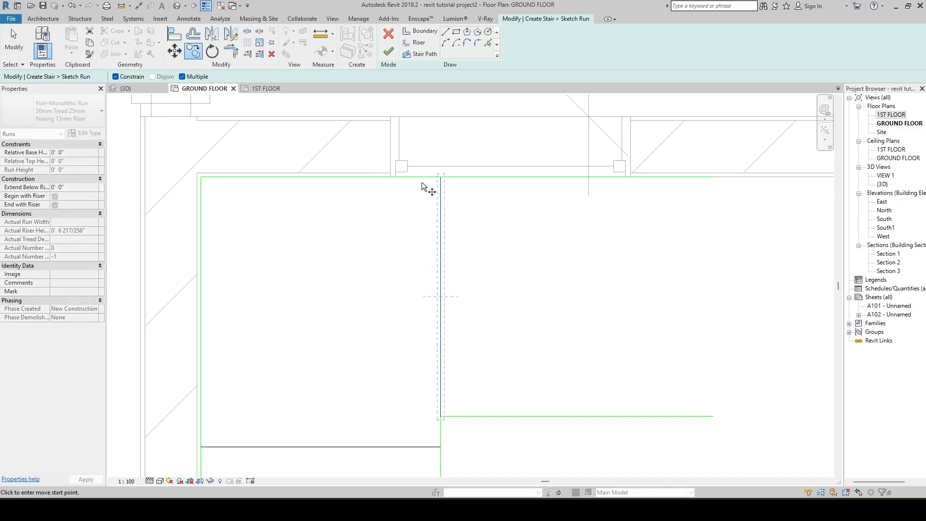
click(440, 177)
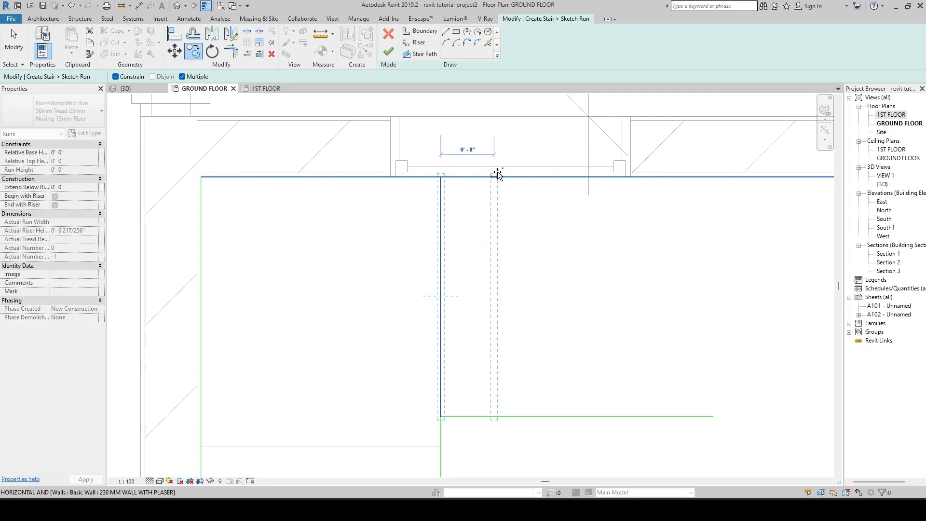
middle_drag(502, 174, 300, 212)
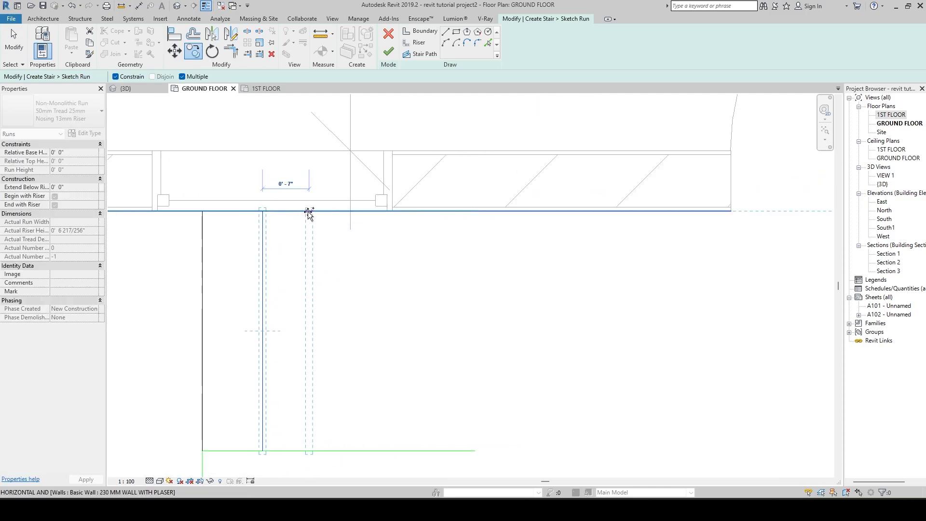
click(323, 211)
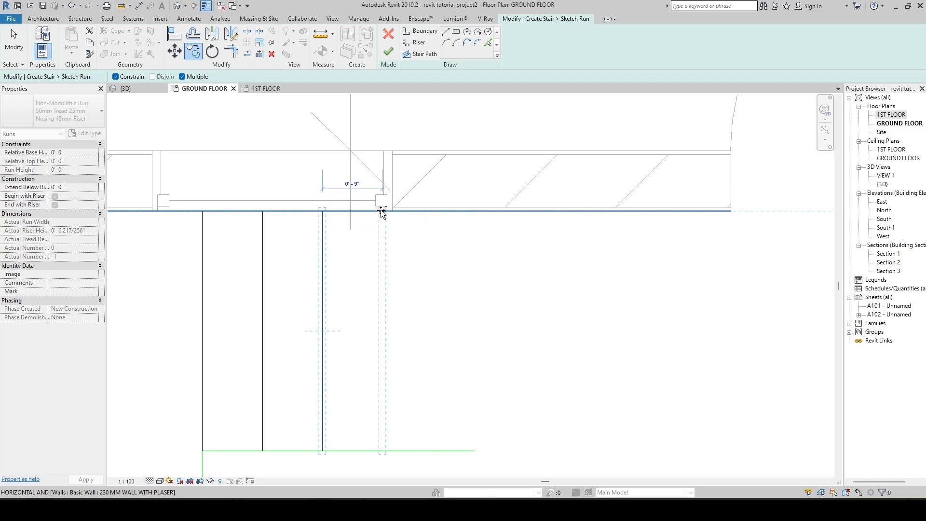
click(376, 211)
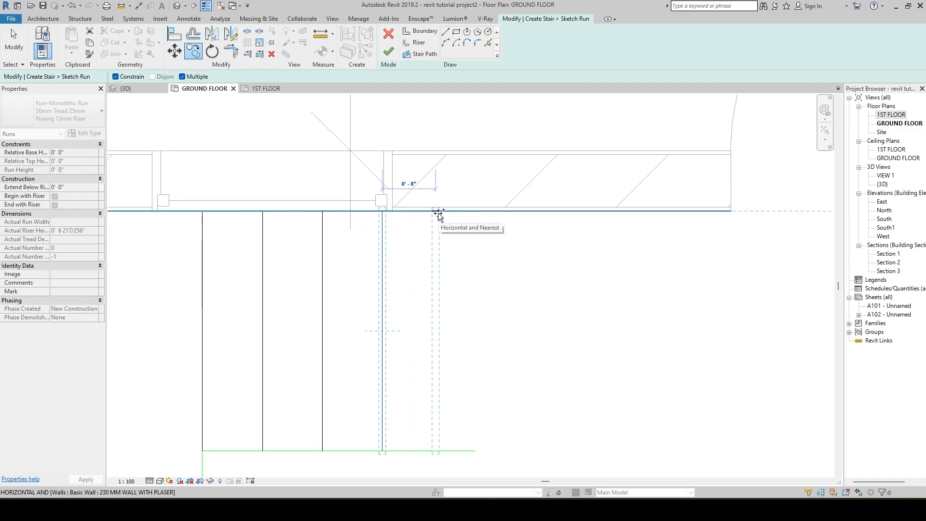
click(438, 212)
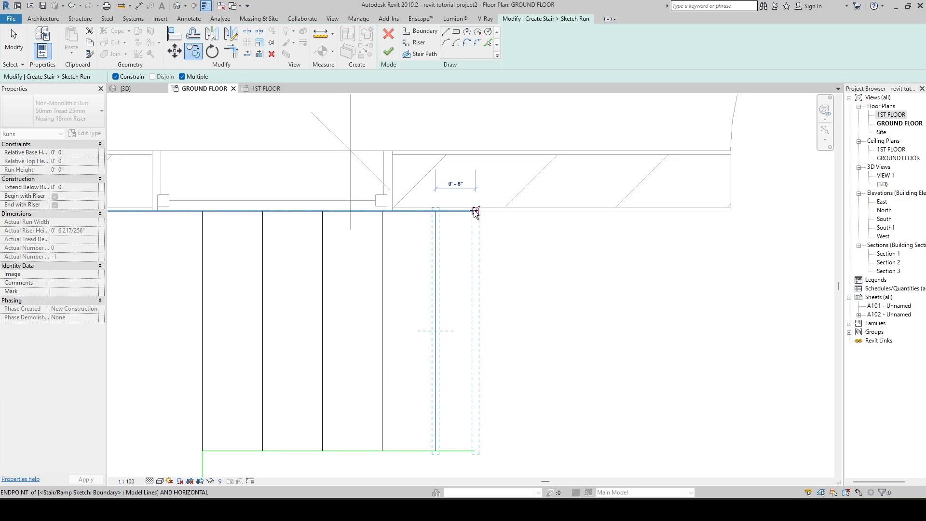
click(476, 212)
key(Escape)
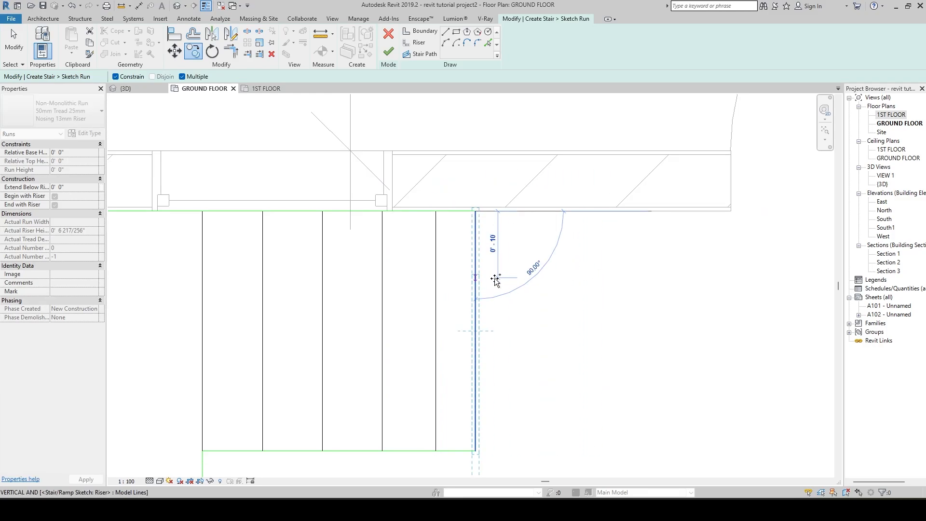
Sketch the stair path from the first riser's middle along the side-wall flight, turning at the corner and ending at the last riser by the window wall.
scroll(494, 283, down, 2)
mouse_move(477, 311)
middle_down()
mouse_move(502, 319)
mouse_move(475, 164)
middle_up()
scroll(471, 178, down, 1)
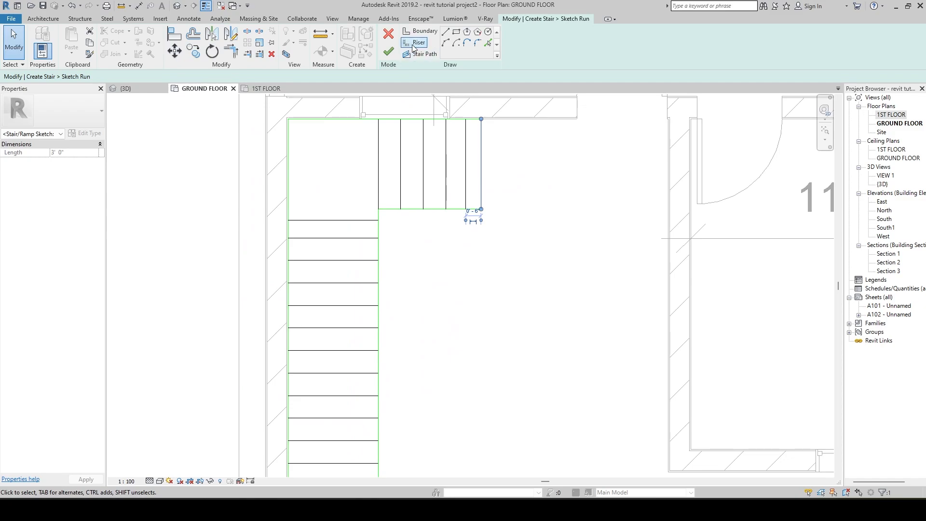
middle_drag(383, 245, 382, 195)
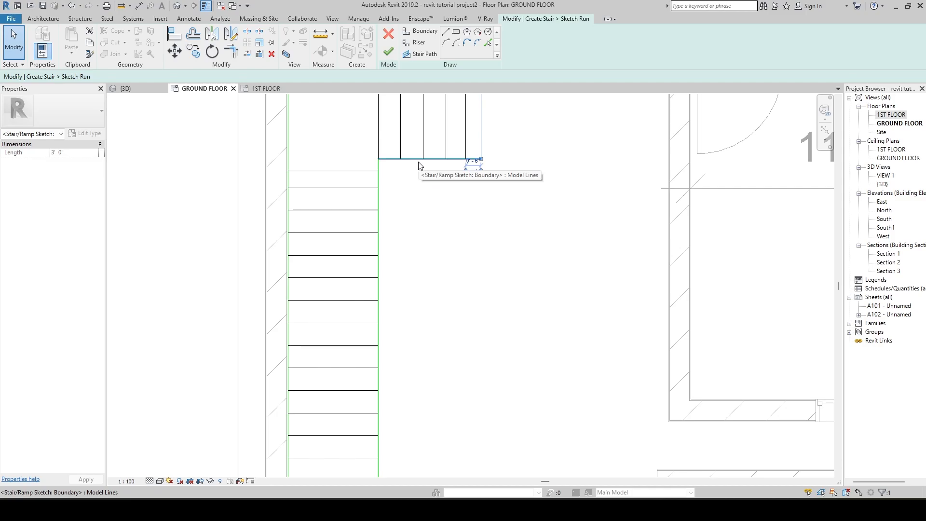
click(418, 56)
scroll(423, 238, down, 3)
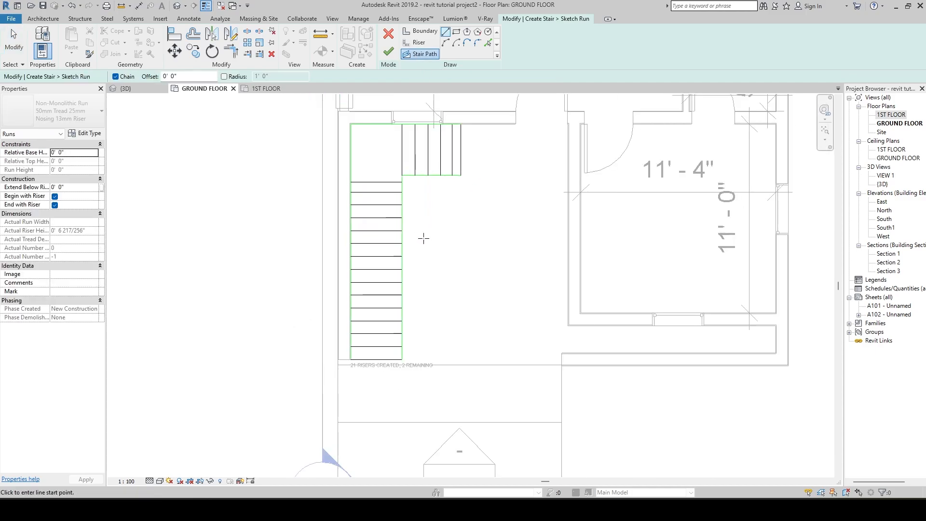
click(376, 360)
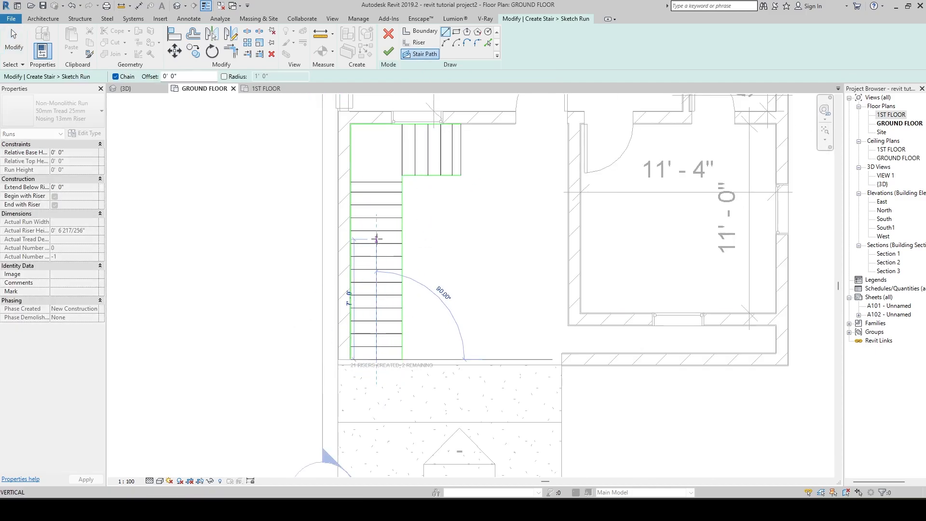
click(376, 147)
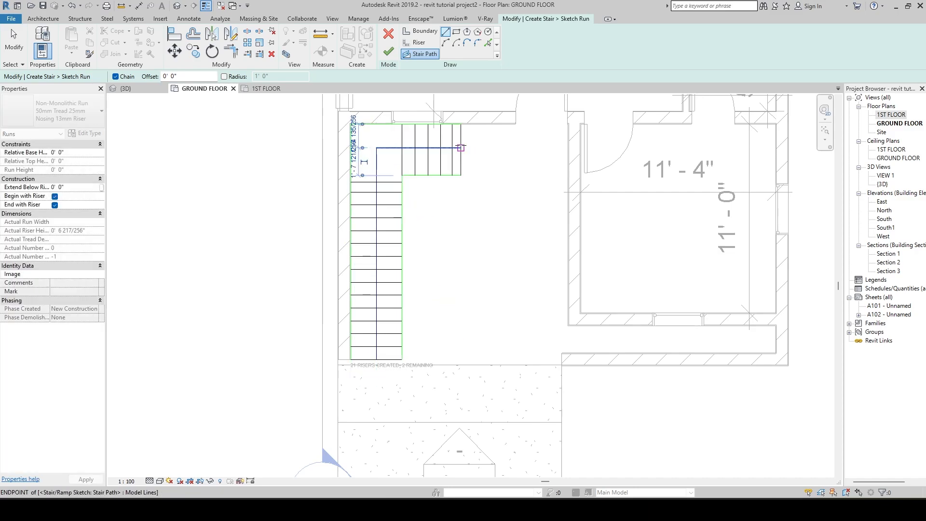
key(Escape)
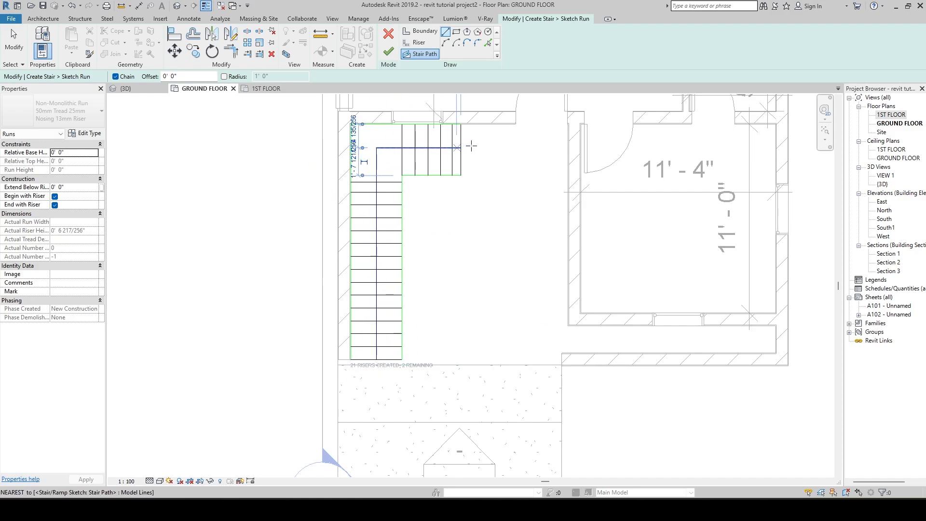
Finish the sketched L-shaped run and complete the stair.
scroll(380, 316, up, 5)
scroll(485, 339, up, 3)
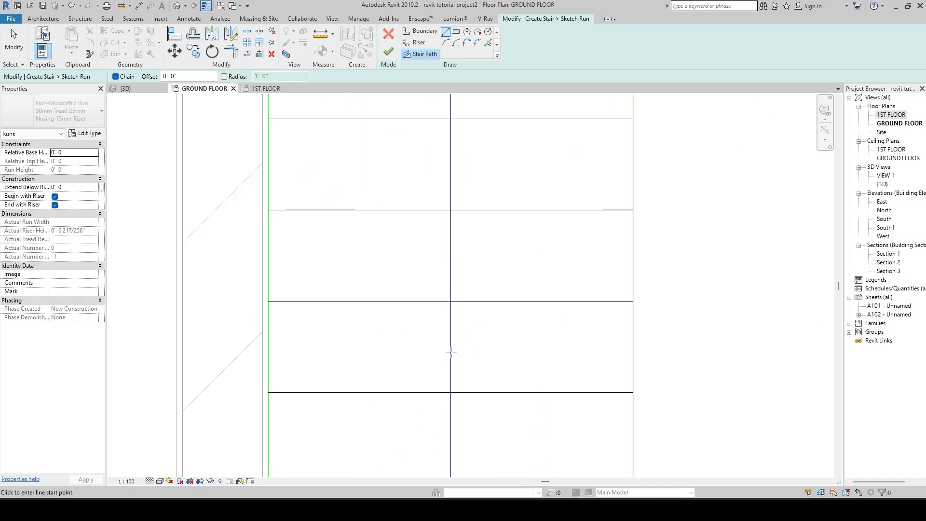
scroll(397, 357, down, 5)
middle_drag(549, 280, 510, 463)
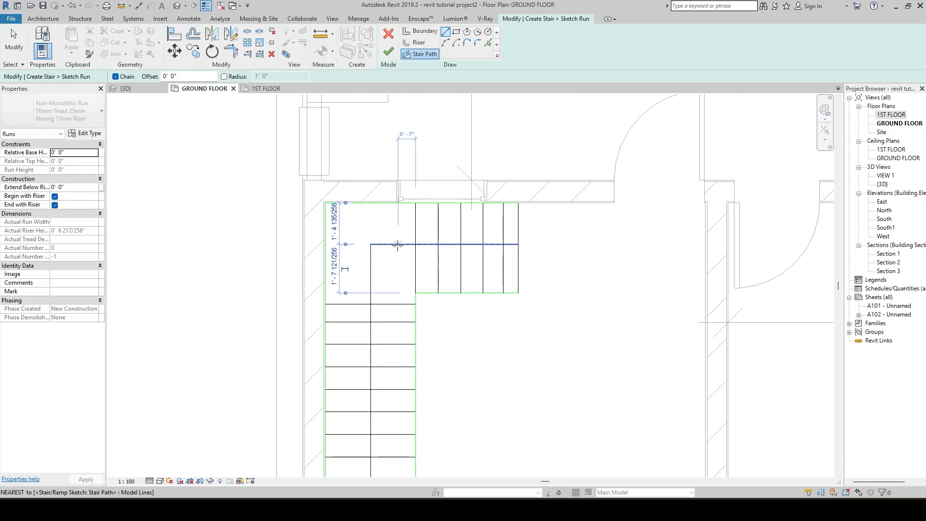
scroll(398, 245, up, 2)
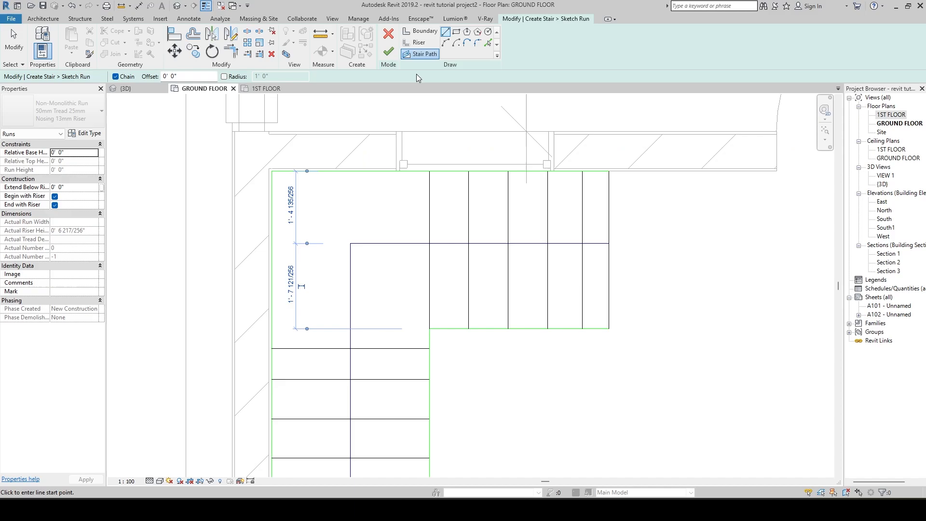
click(390, 52)
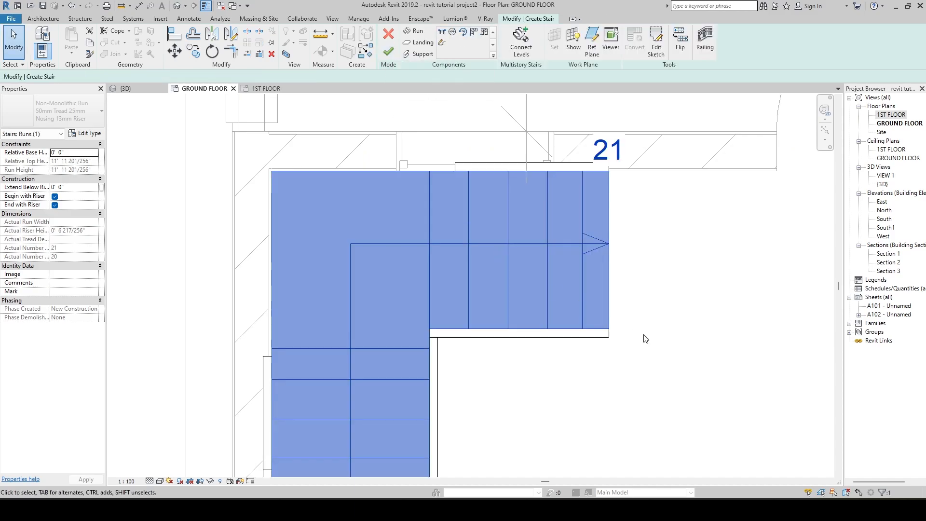
click(389, 52)
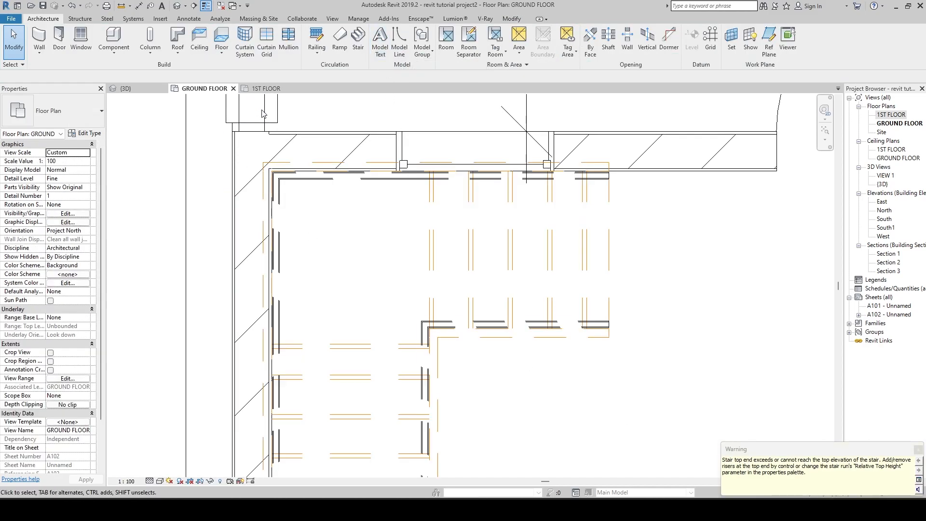
Examine the L-shaped stair in the 3D view, from its entrance flight to the slab opening.
click(177, 6)
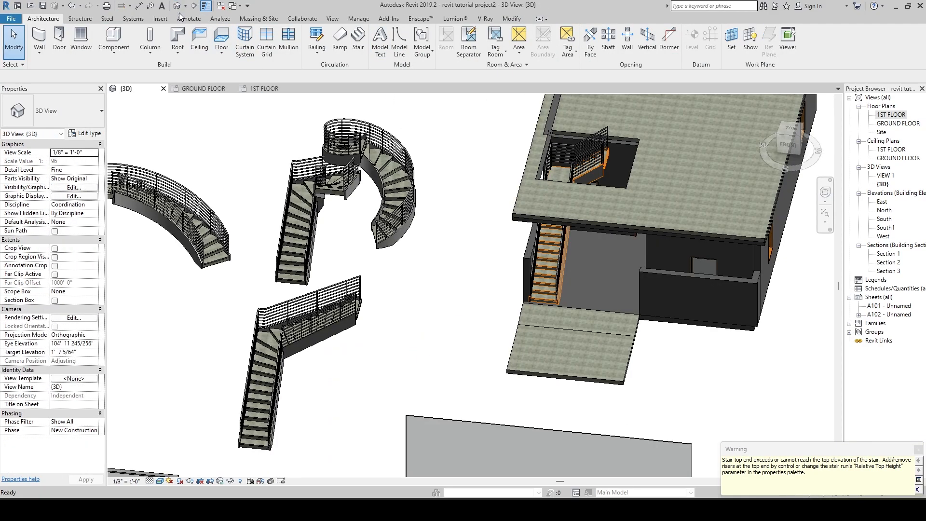
middle_drag(405, 348, 395, 473)
scroll(449, 314, up, 2)
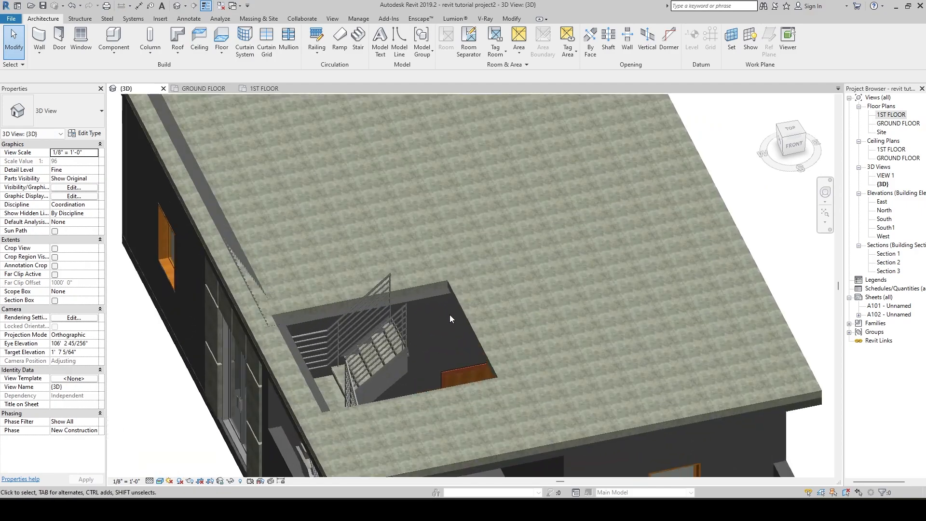
scroll(366, 374, up, 2)
shift+middle_drag(434, 289, 395, 209)
scroll(511, 260, down, 2)
scroll(559, 407, up, 3)
scroll(512, 354, down, 5)
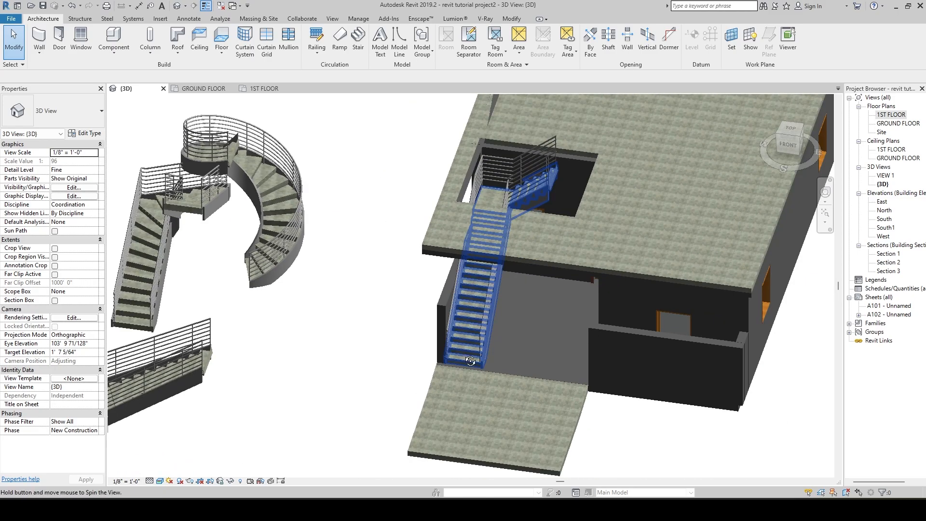
shift+middle_drag(467, 332, 453, 285)
scroll(469, 297, up, 4)
middle_drag(456, 314, 438, 199)
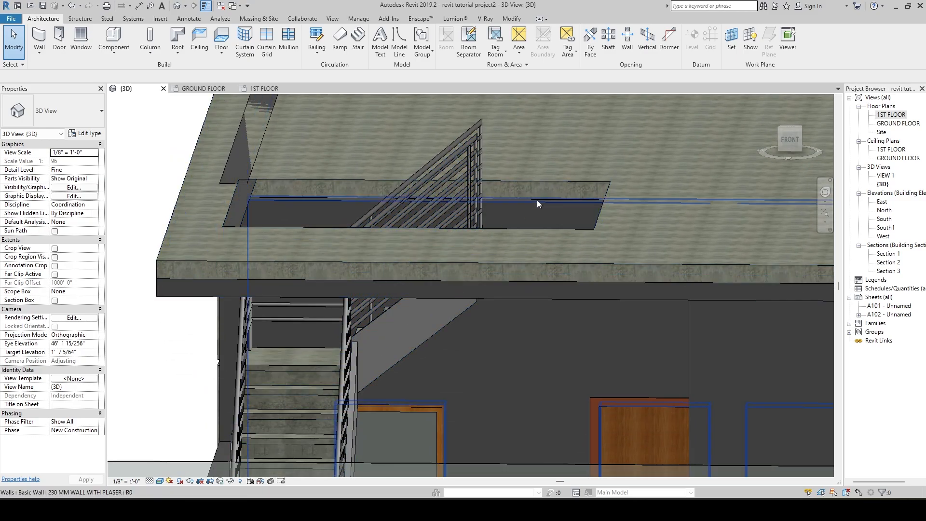
shift+middle_drag(549, 191, 538, 270)
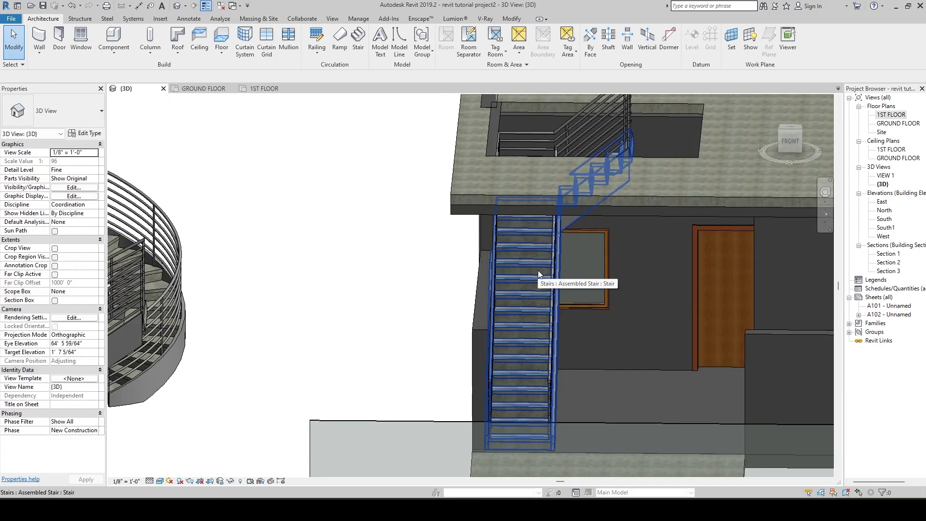
shift+middle_drag(538, 270, 667, 166)
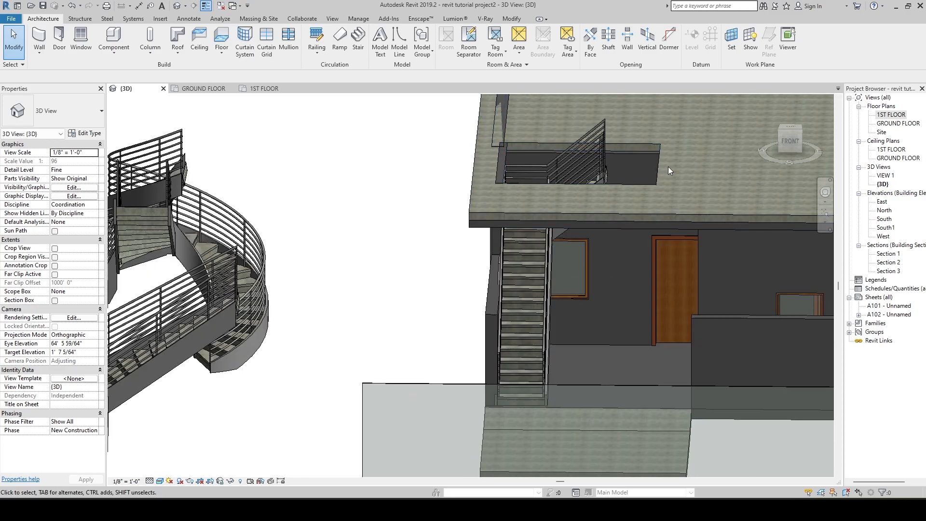
Select both railings of the house's L-shaped stair and change their type to 900mm Rectangular.
click(603, 176)
shift+middle_drag(603, 177, 571, 312)
scroll(556, 283, up, 2)
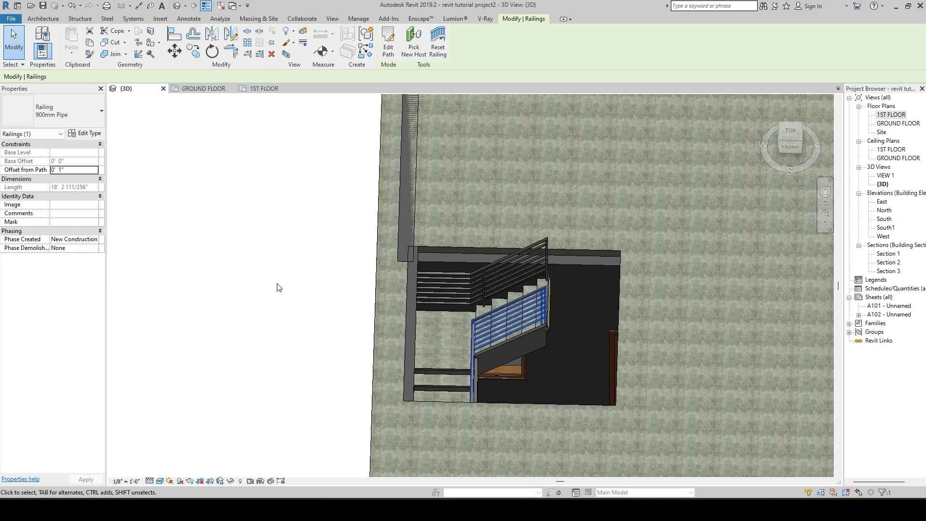
scroll(268, 196, down, 4)
shift+middle_drag(285, 228, 321, 206)
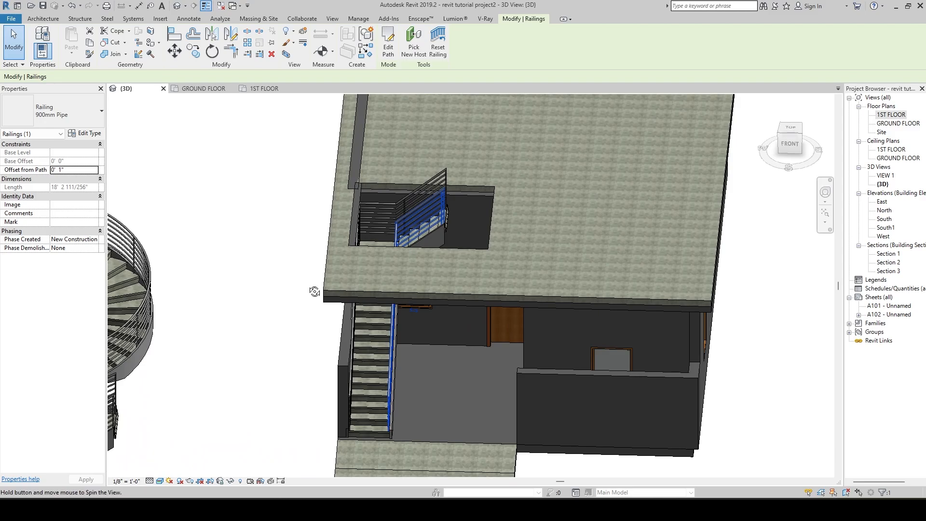
shift+middle_drag(314, 291, 323, 167)
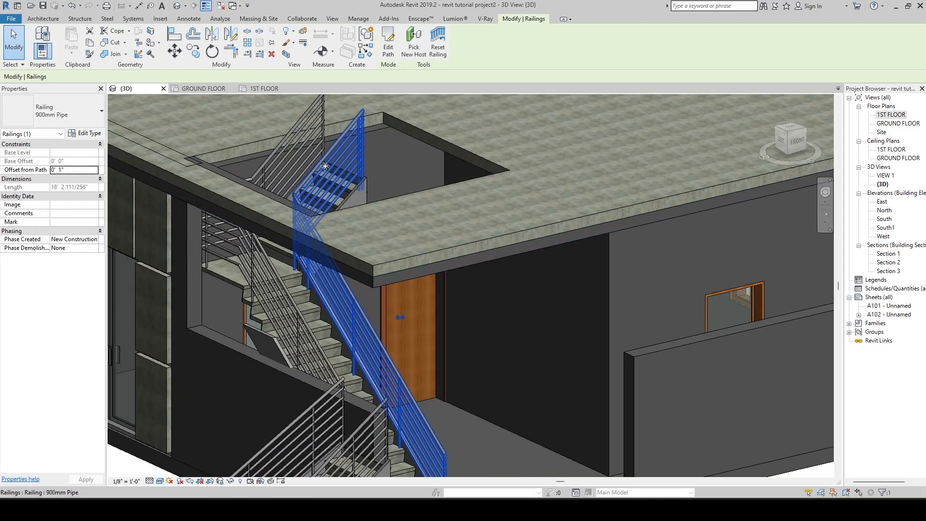
ctrl+click(273, 149)
click(56, 106)
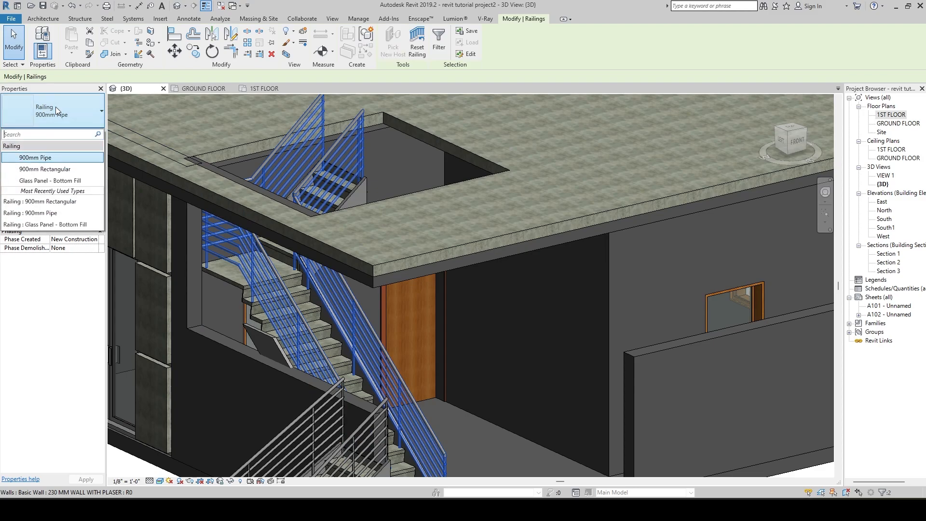
click(58, 170)
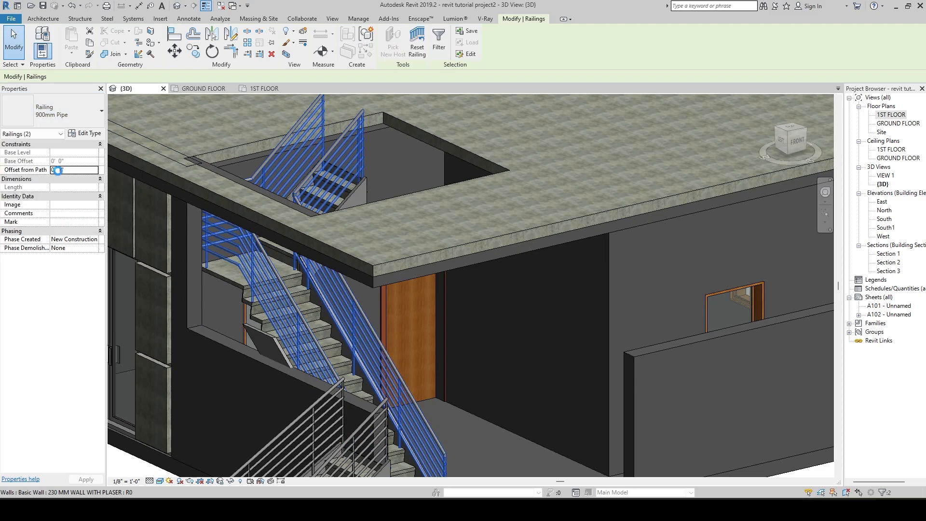
Try the Glass Panel - Bottom Fill type on both stair railings and inspect it along the flights and slab opening.
click(78, 116)
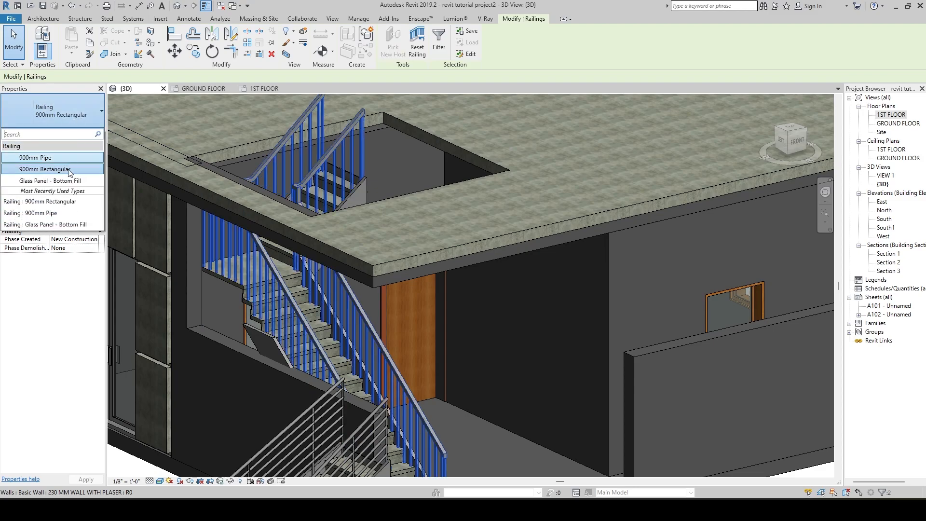
click(66, 184)
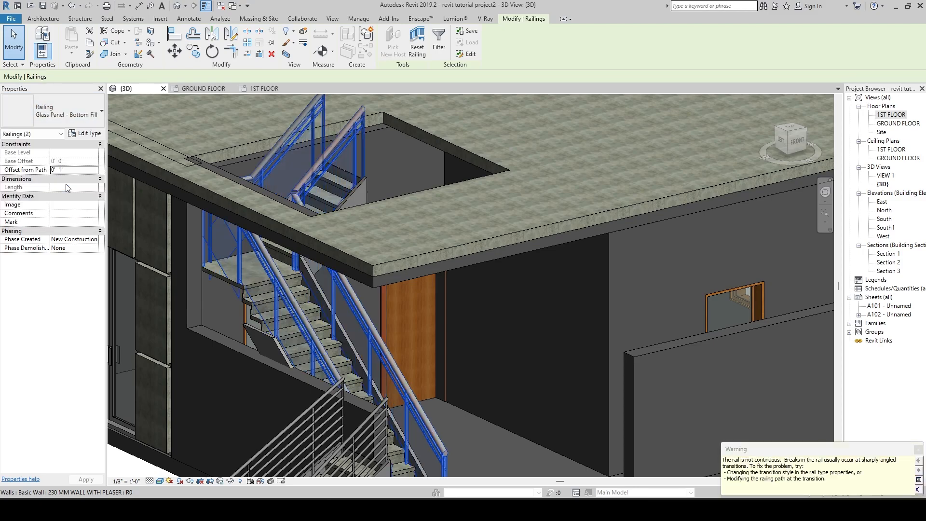
shift+middle_drag(301, 242, 198, 289)
scroll(346, 343, up, 4)
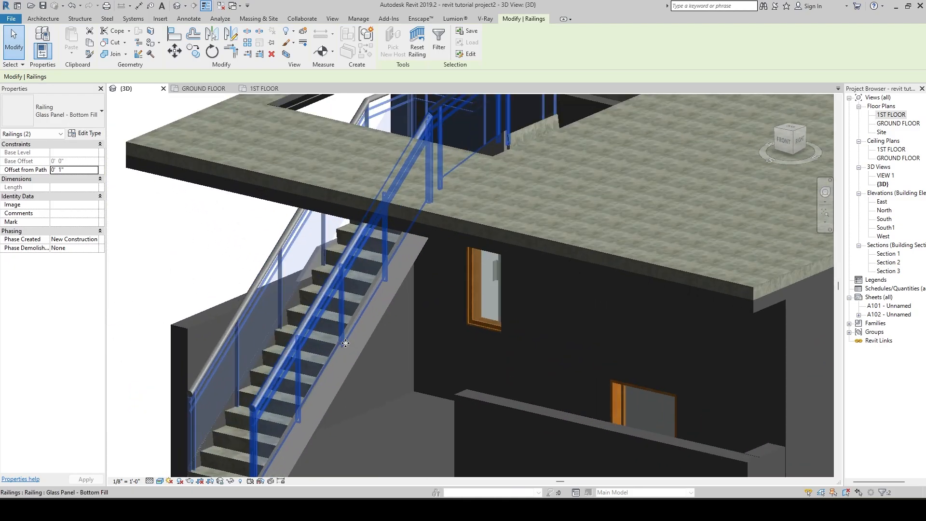
scroll(345, 343, down, 3)
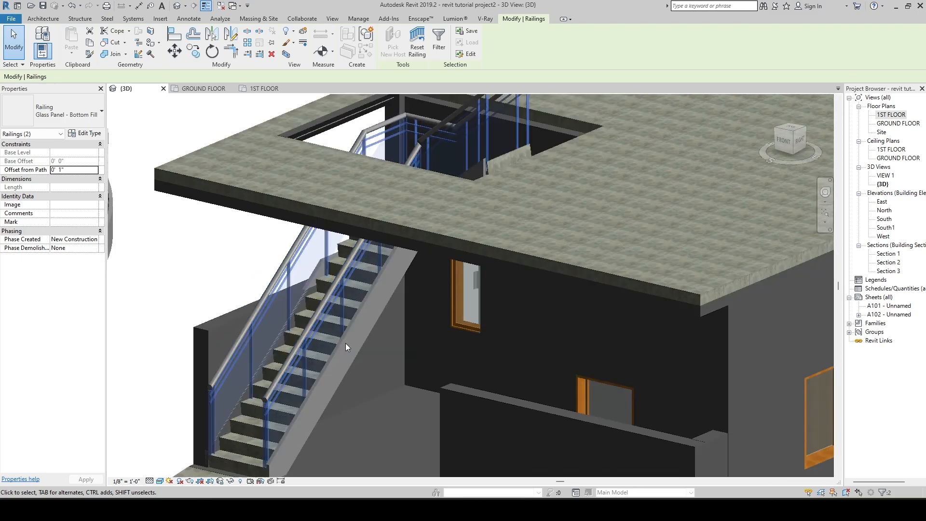
middle_drag(345, 343, 363, 429)
scroll(389, 275, up, 2)
scroll(389, 275, up, 1)
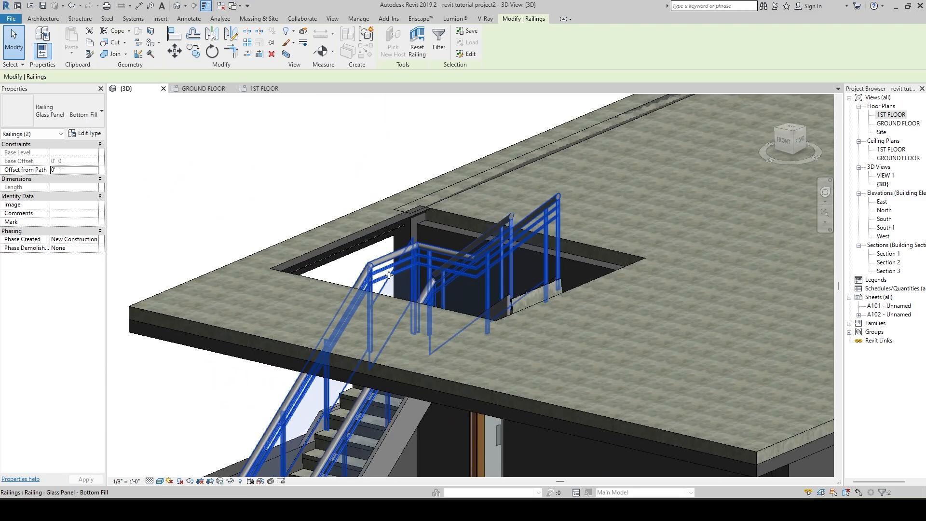
scroll(389, 275, up, 2)
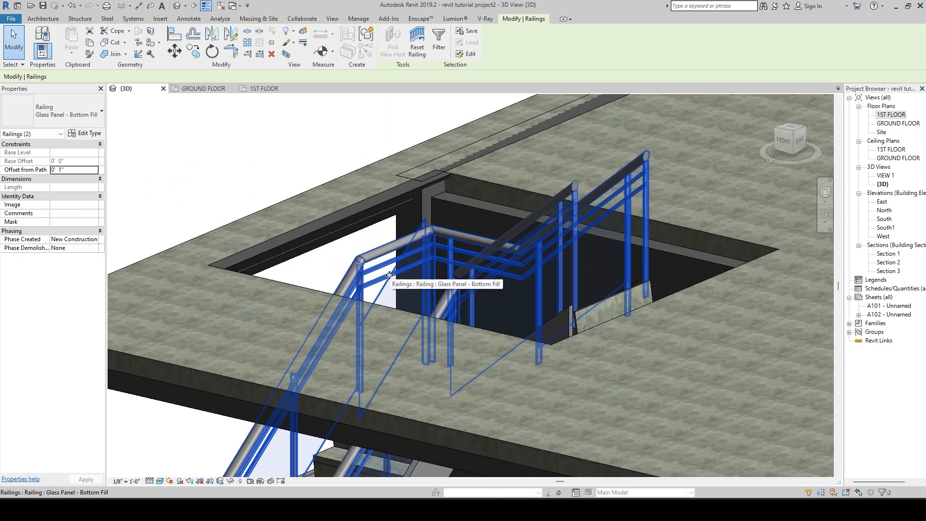
scroll(390, 275, down, 2)
shift+middle_drag(390, 275, 433, 302)
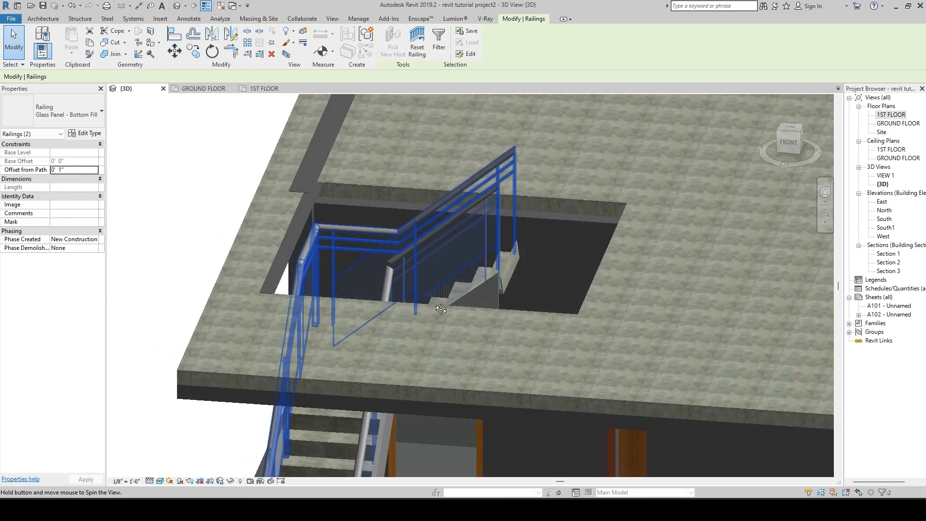
Switch both stair railings to the 900mm Rectangular type and check them along the stair in 3D.
click(60, 115)
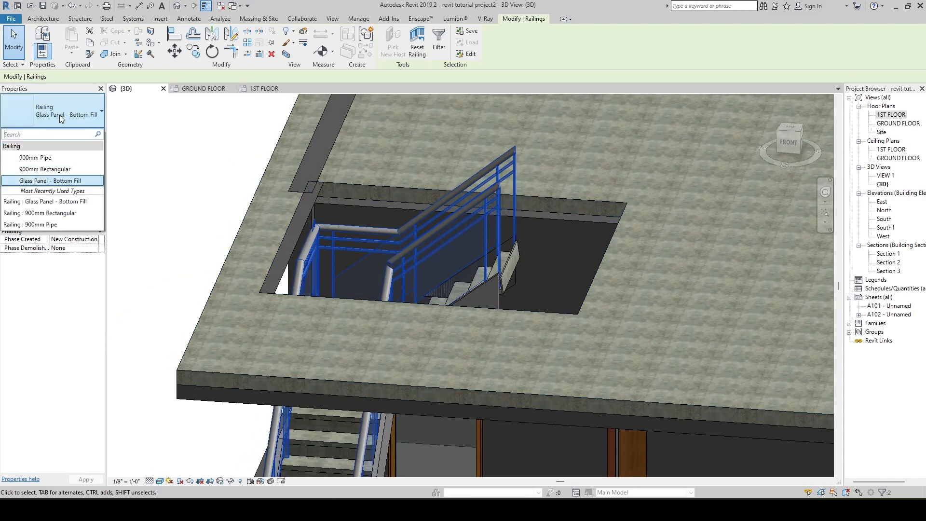
click(67, 170)
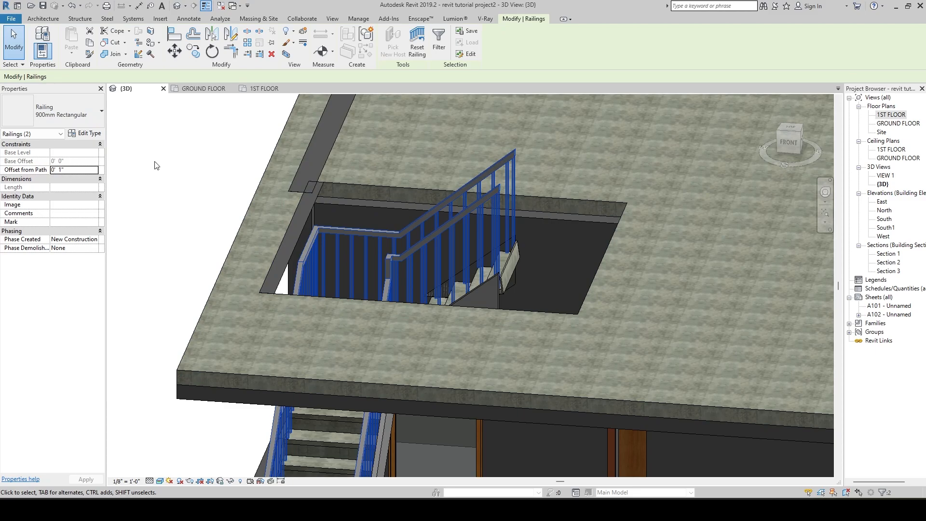
scroll(154, 175, down, 5)
shift+middle_drag(154, 209, 362, 227)
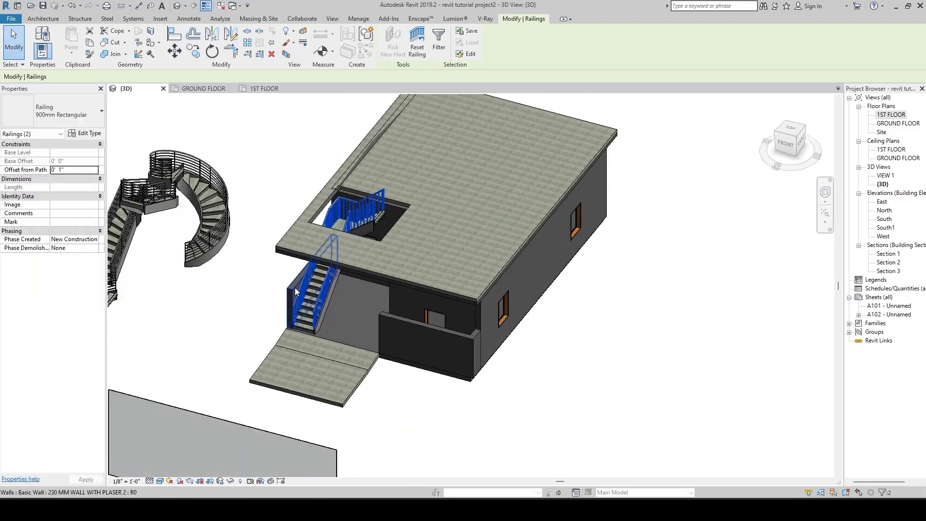
scroll(294, 288, up, 2)
scroll(324, 357, up, 3)
shift+middle_drag(309, 317, 256, 274)
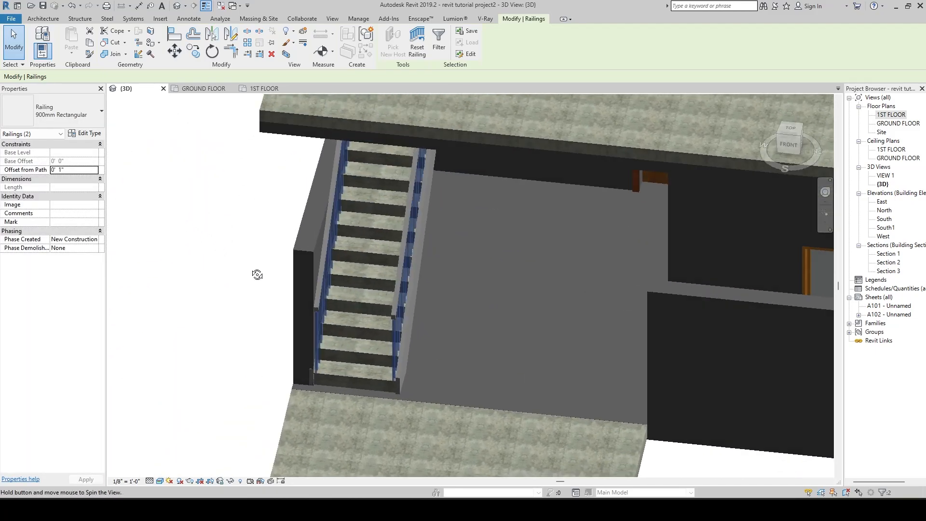
Open the GROUND FLOOR plan and view the whole house layout with the stairs.
click(203, 88)
scroll(381, 244, down, 5)
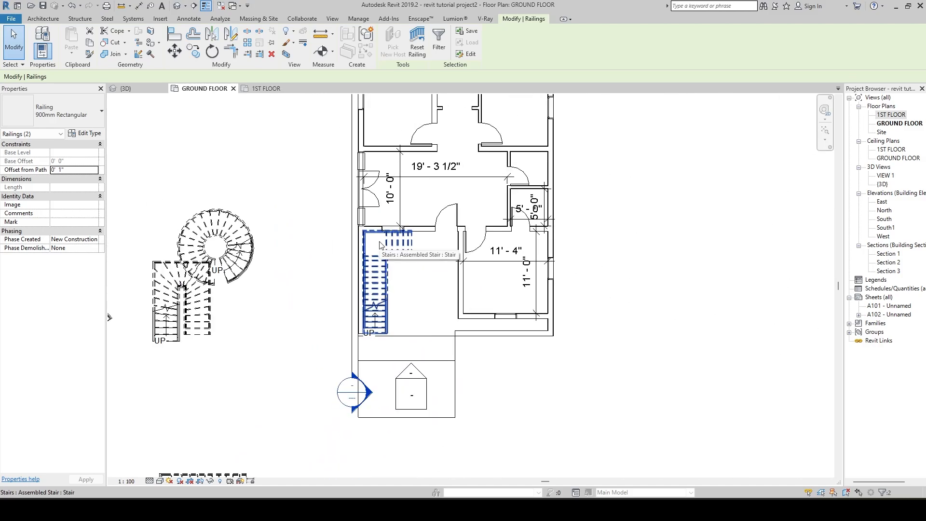
scroll(350, 247, down, 2)
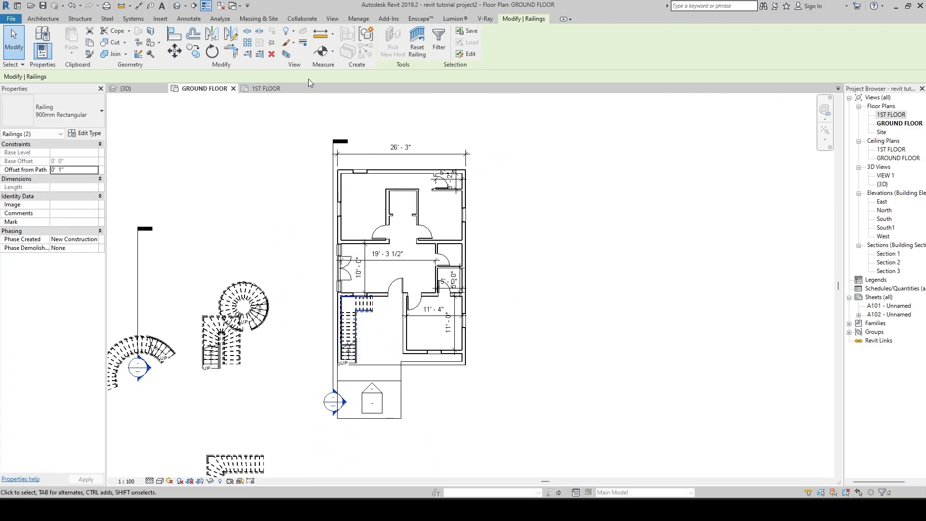
Move the Section 3 line off the house's exterior wall so that it cuts through the L-shaped stair.
click(193, 6)
key(Escape)
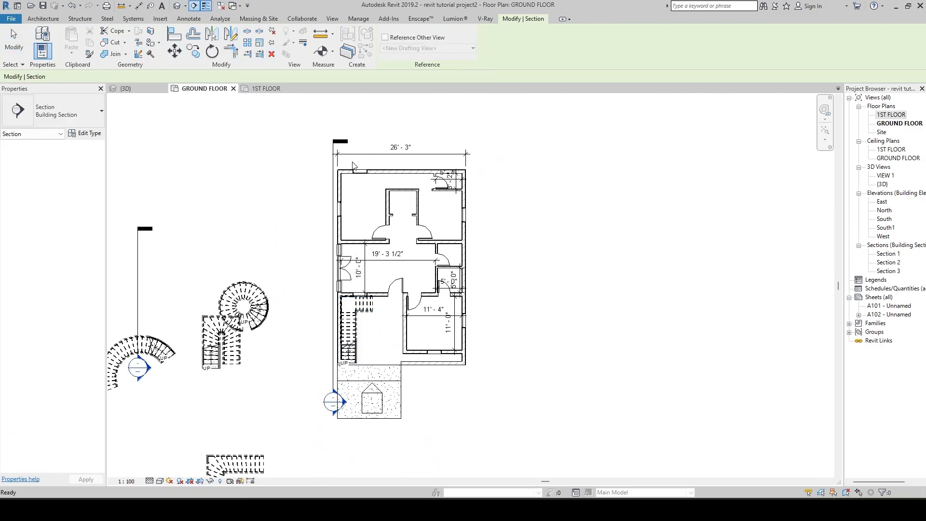
click(333, 145)
drag(333, 145, 336, 145)
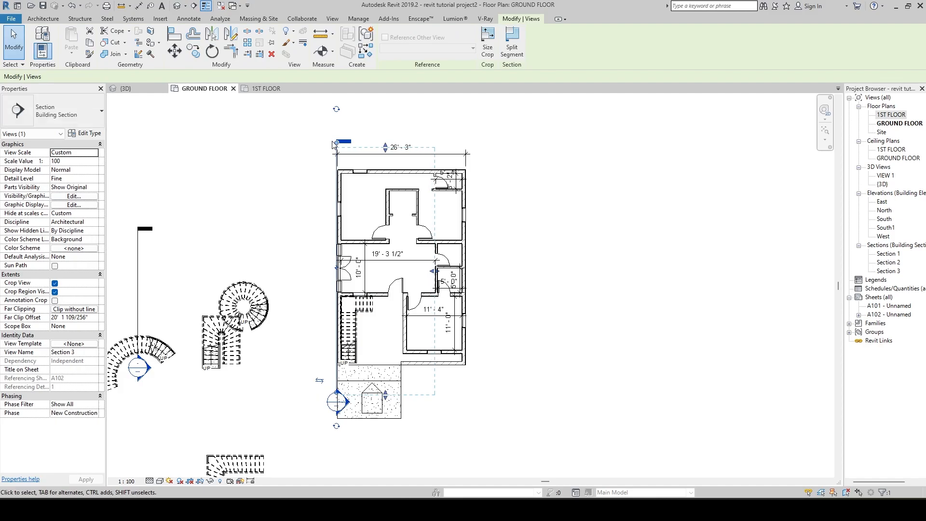
key(Right)
key(Right)
key(Right)
key(Right)
click(555, 400)
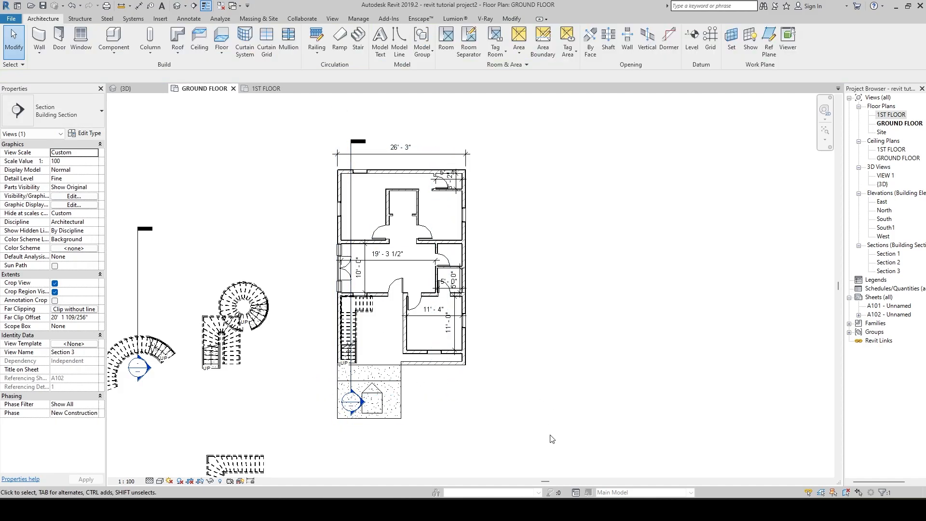
Open the Section 3 view and inspect the stair flights, landing and railings against the slab.
right_click(351, 403)
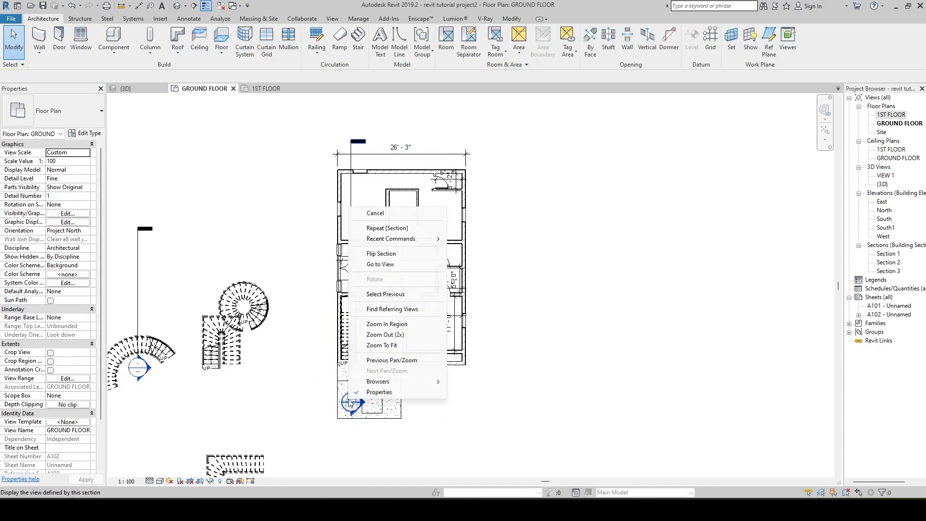
click(405, 265)
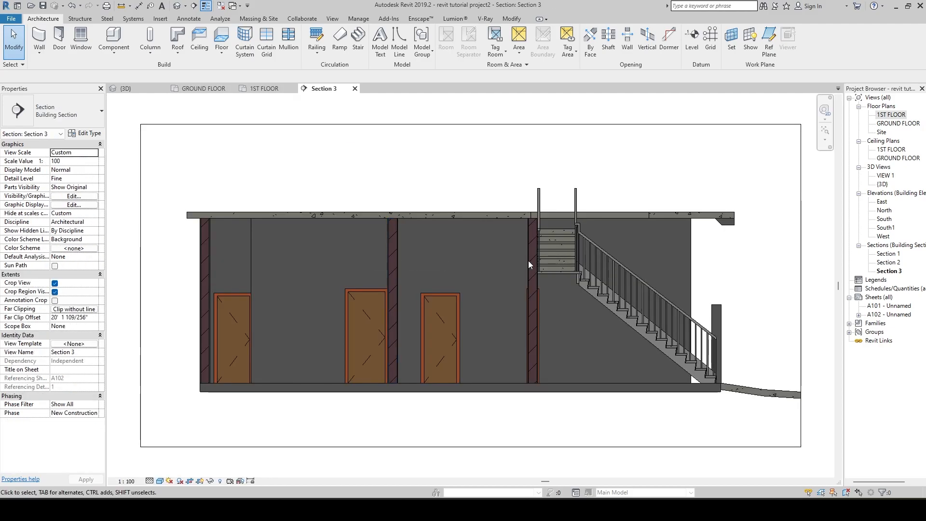
scroll(528, 261, up, 5)
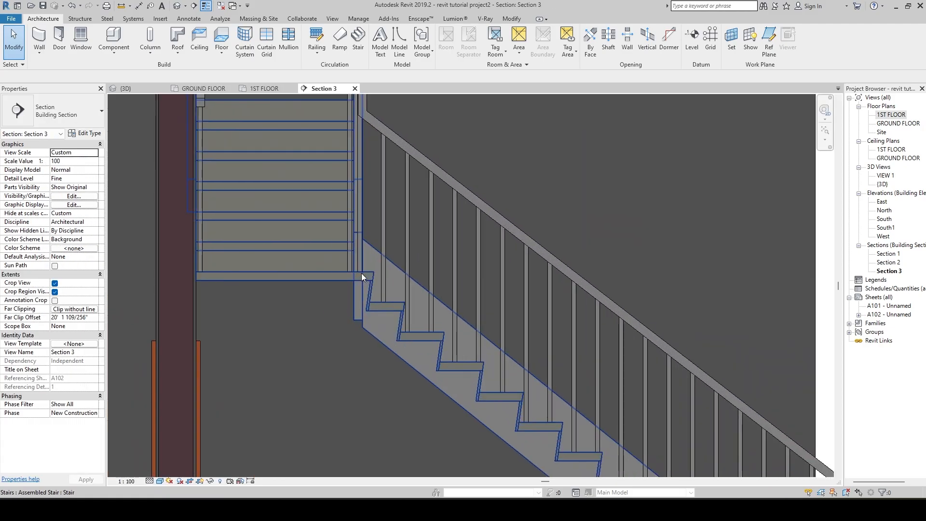
middle_drag(383, 317, 307, 260)
click(403, 255)
scroll(520, 266, down, 3)
click(406, 100)
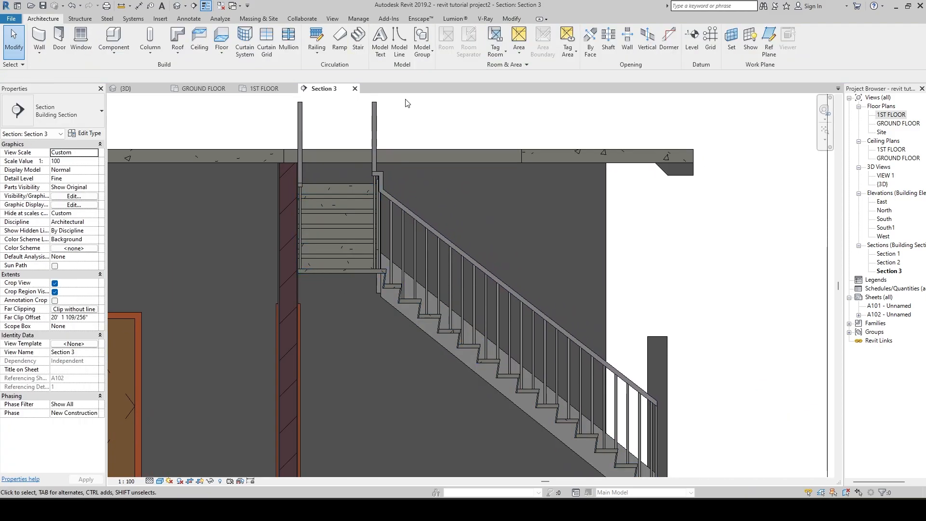
Add riser numbers to both flights of the L-shaped stair in the Section 3 view with Tread Number.
click(188, 19)
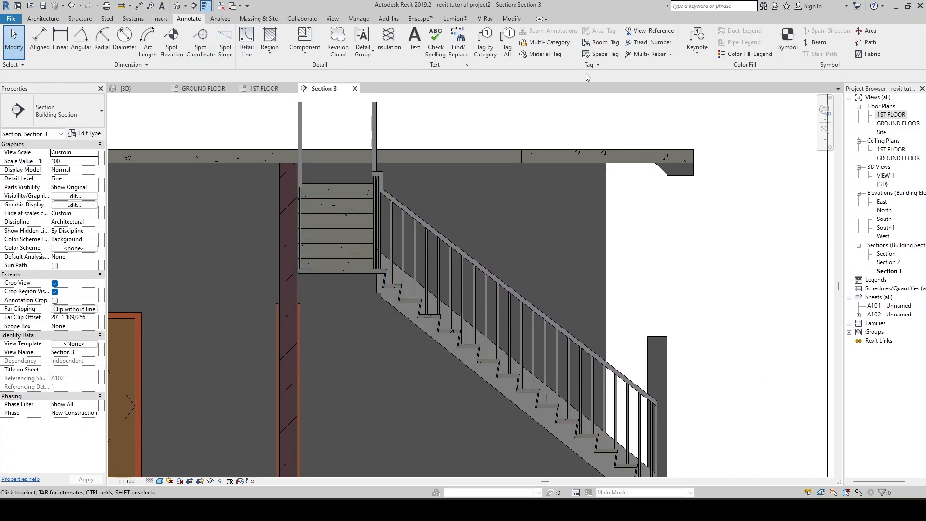
click(653, 42)
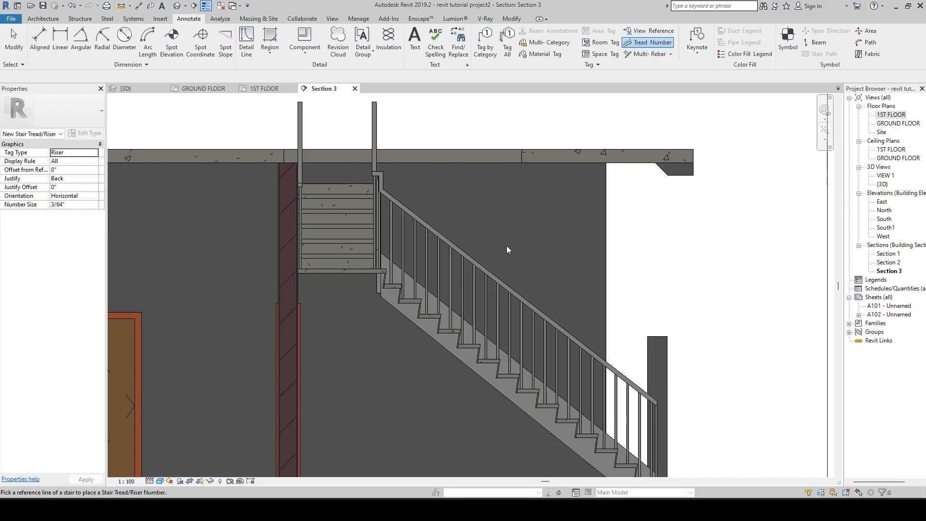
click(417, 302)
middle_drag(373, 206, 348, 169)
scroll(346, 169, down, 2)
scroll(456, 276, up, 3)
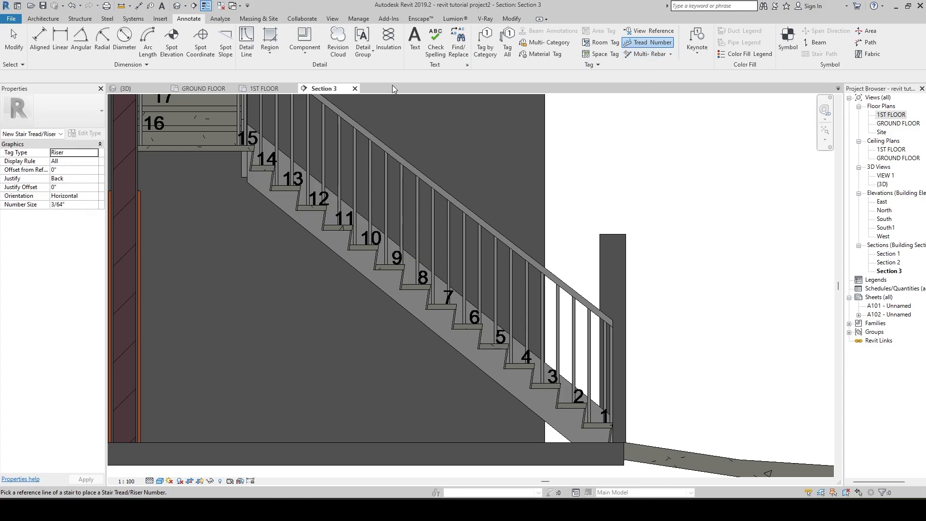
Add riser numbers to both flights of the house's stair in the GROUND FLOOR plan.
click(203, 90)
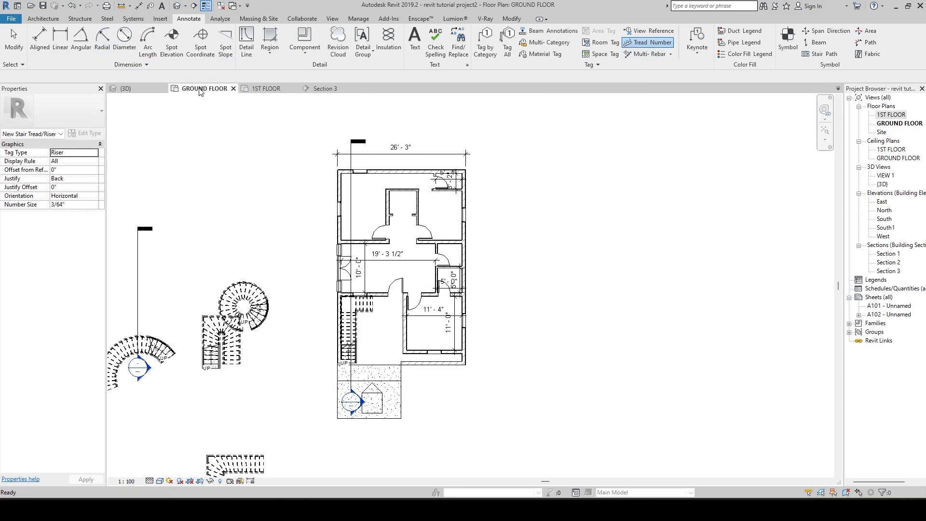
scroll(341, 333, up, 5)
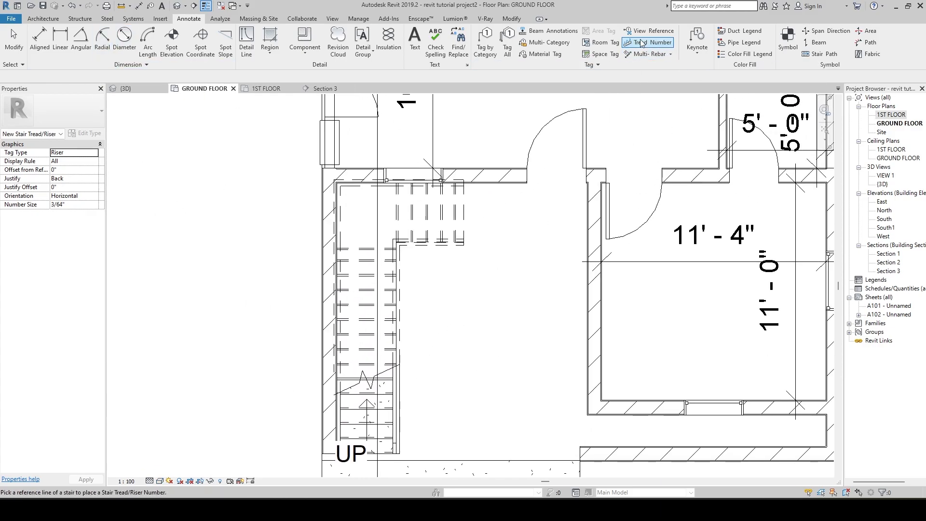
click(401, 218)
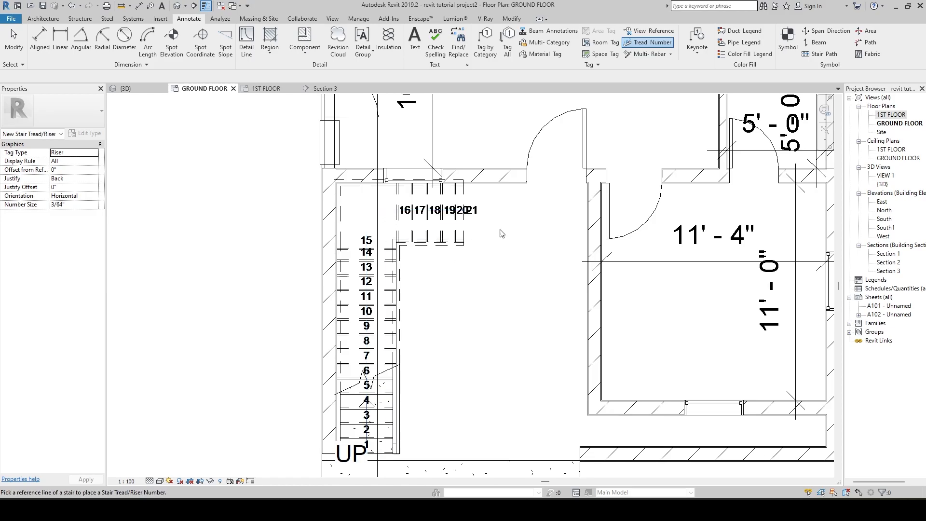
Examine the riser numbers along the two flights and the stair's place in the ground floor layout.
scroll(445, 323, down, 3)
scroll(444, 323, up, 4)
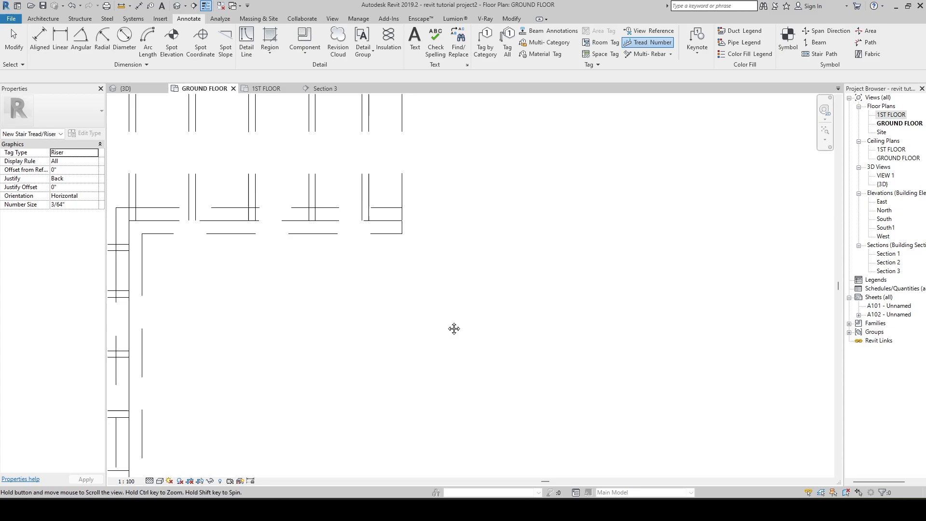
scroll(483, 367, down, 2)
scroll(516, 356, down, 2)
scroll(475, 223, up, 1)
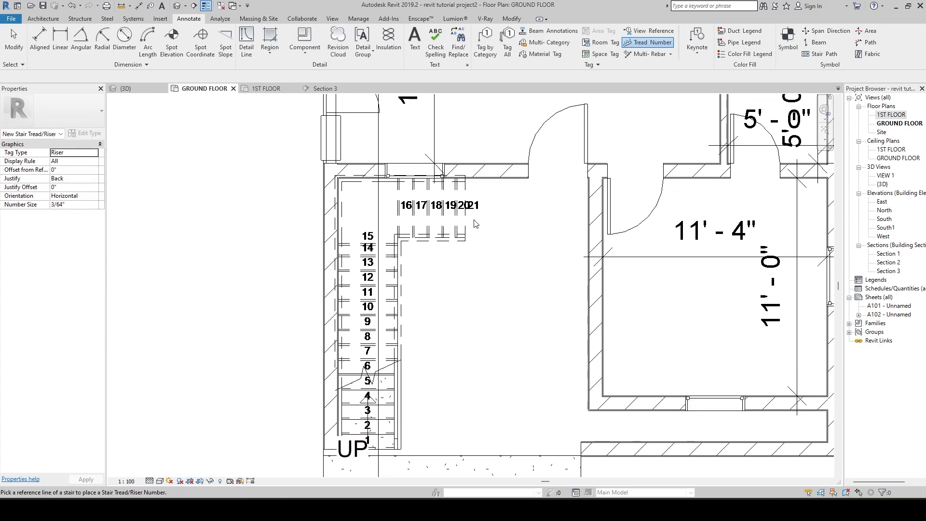
scroll(475, 223, up, 3)
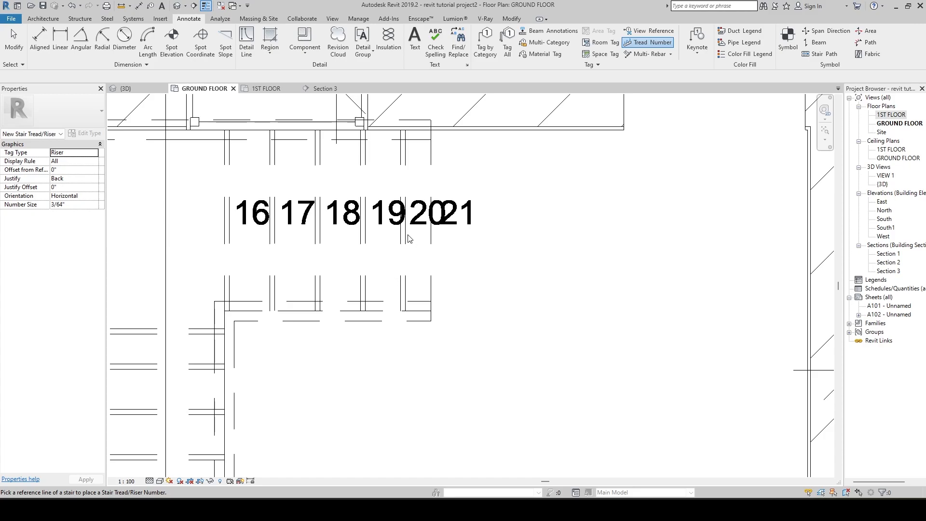
scroll(408, 238, down, 4)
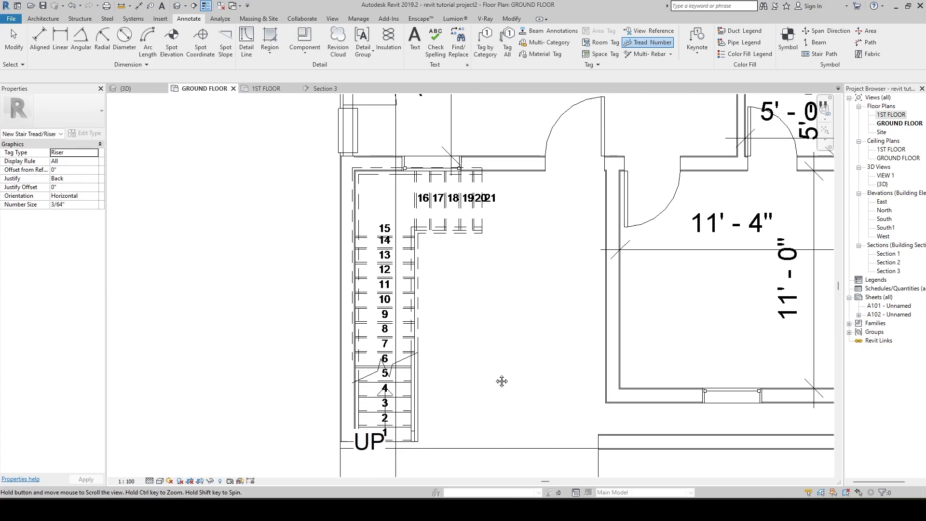
middle_drag(502, 439, 479, 387)
scroll(440, 341, up, 3)
middle_drag(448, 340, 483, 421)
scroll(451, 296, down, 1)
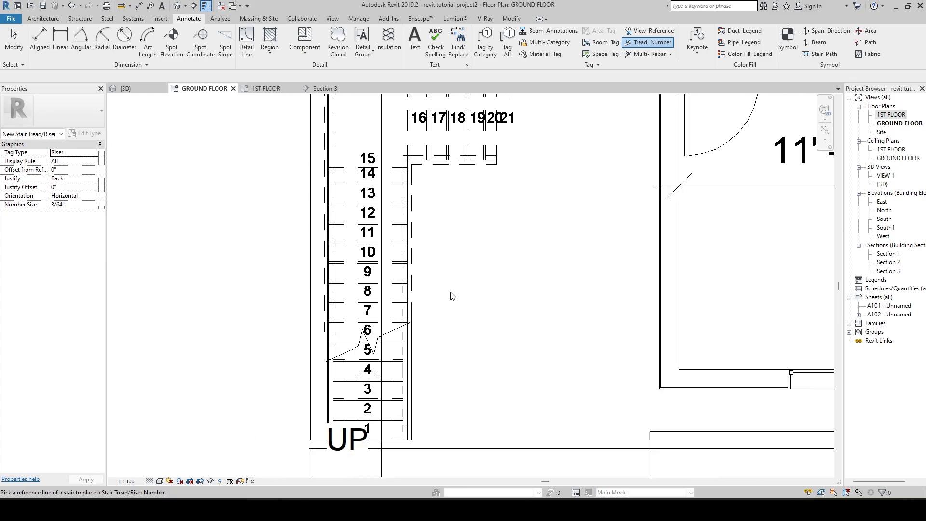
middle_drag(482, 267, 443, 462)
scroll(415, 352, down, 1)
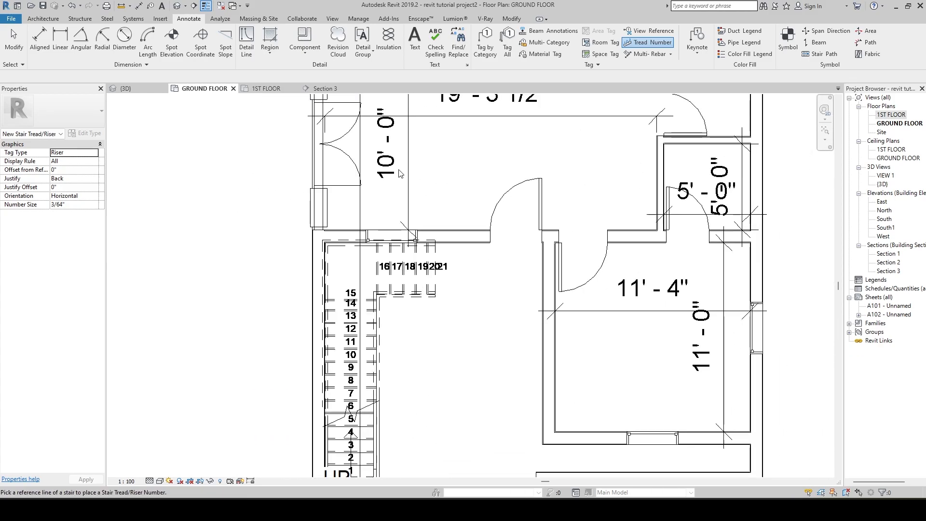
scroll(405, 203, down, 3)
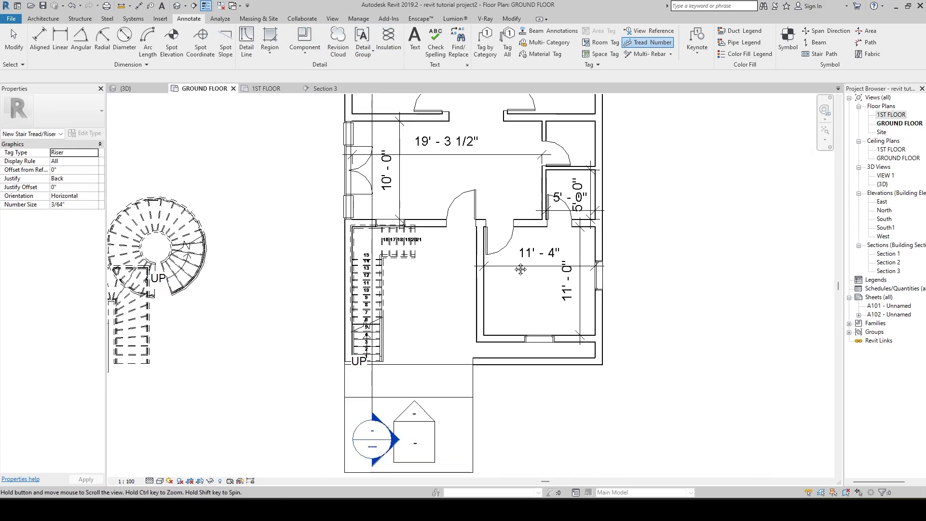
scroll(480, 309, up, 1)
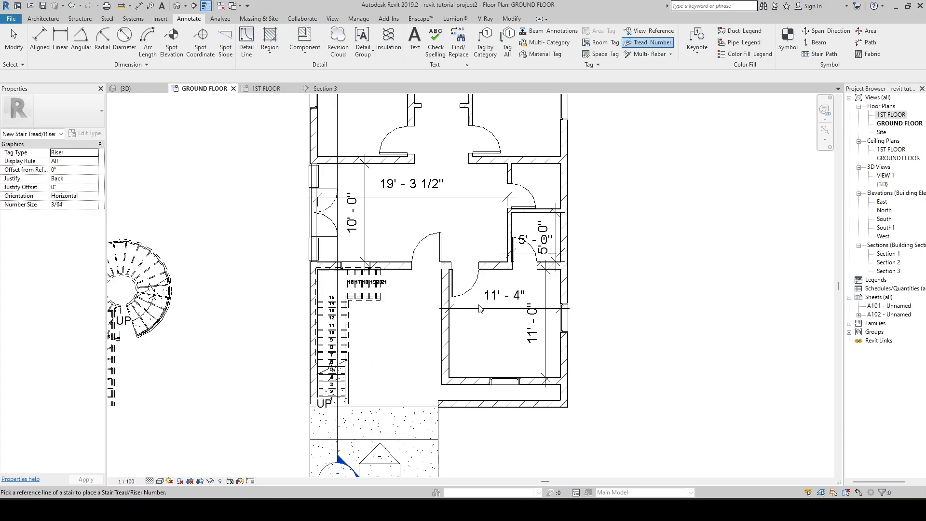
scroll(430, 246, down, 1)
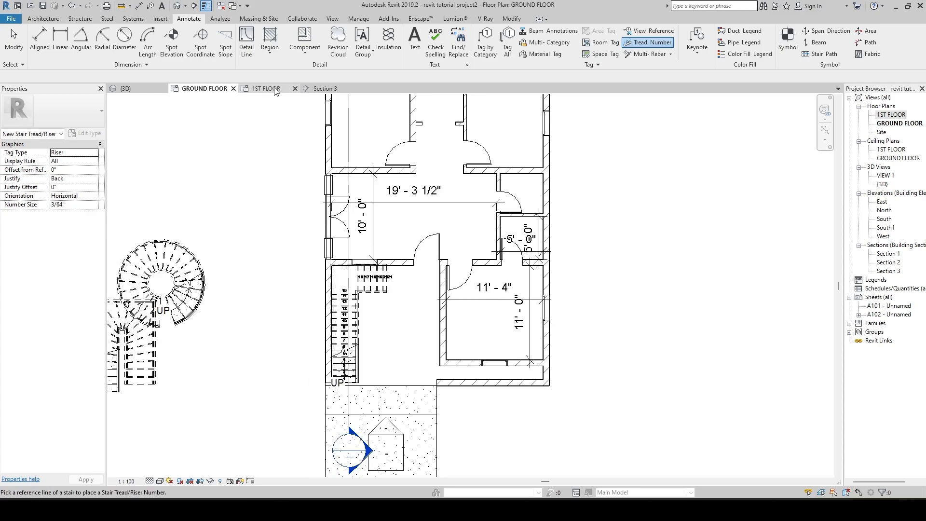
In the 3D view, inspect the long exterior wall where it meets the rcc slab and check its top offset.
click(124, 88)
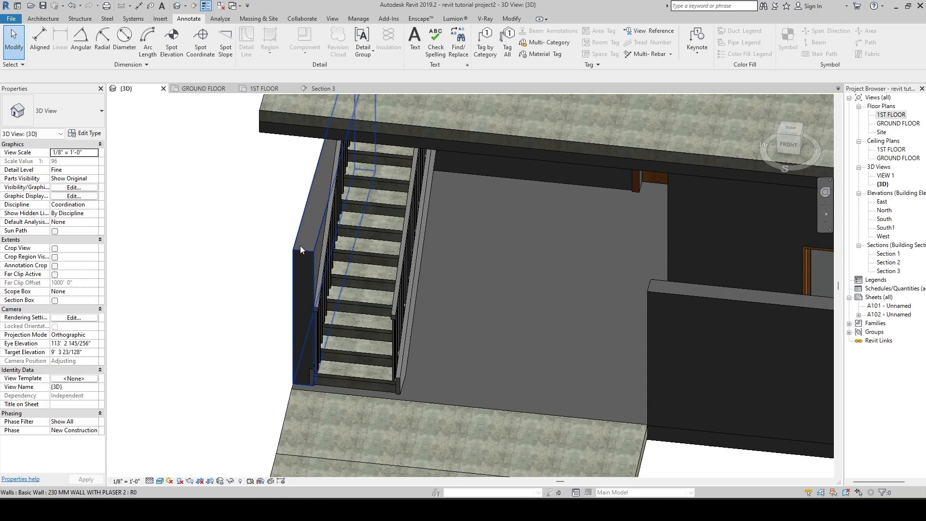
scroll(300, 245, down, 4)
middle_drag(417, 106, 355, 258)
scroll(353, 236, up, 2)
middle_drag(432, 220, 568, 271)
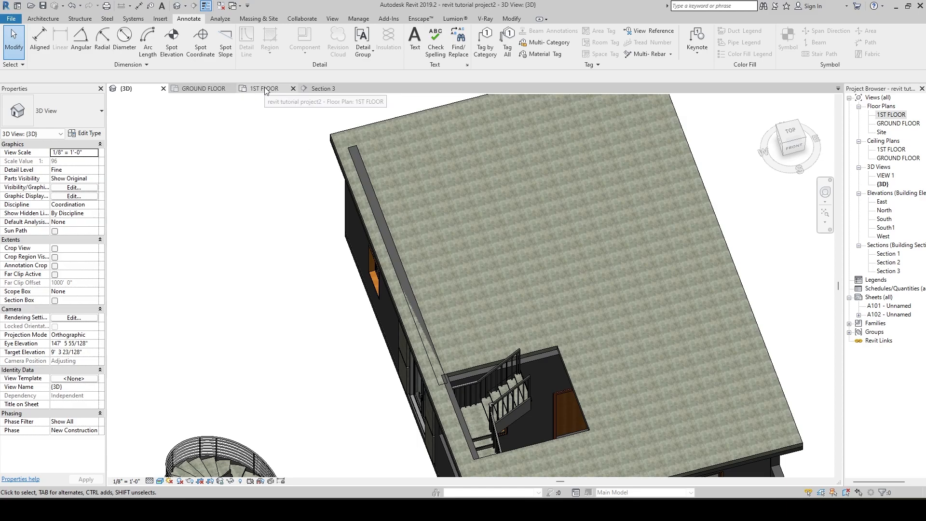
click(387, 227)
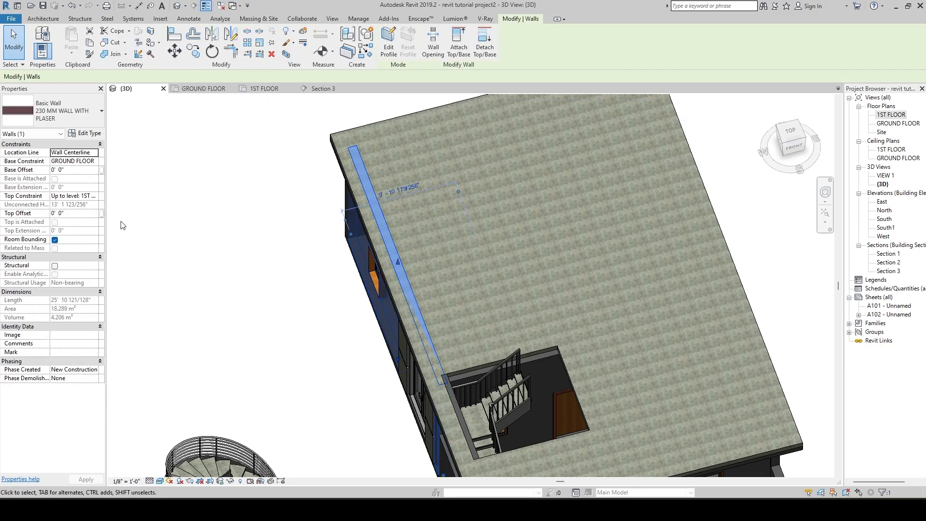
click(90, 215)
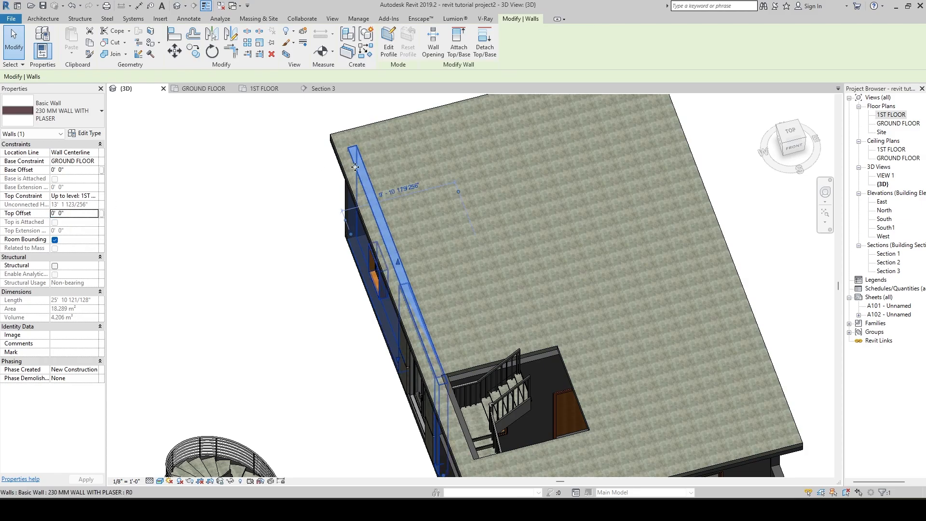
key(Escape)
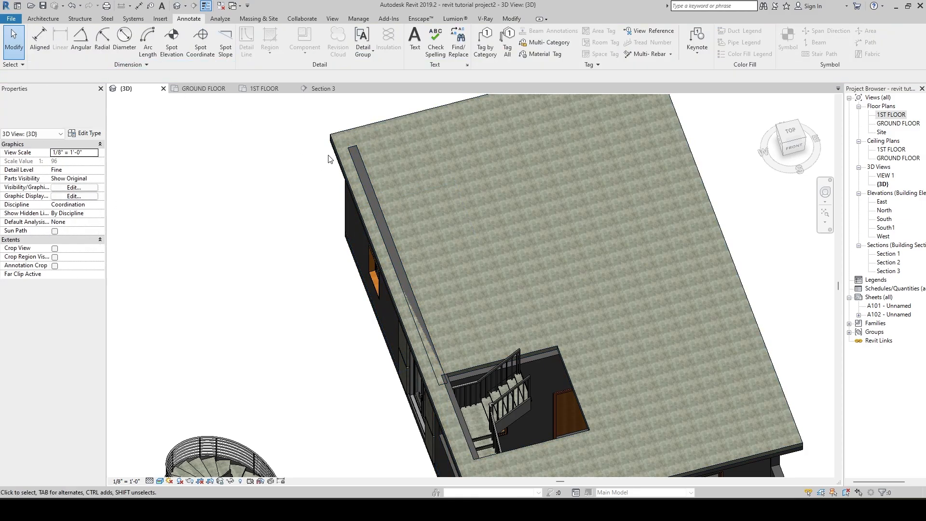
Join the first-floor rcc slab with the long exterior wall that shows through its surface.
click(46, 19)
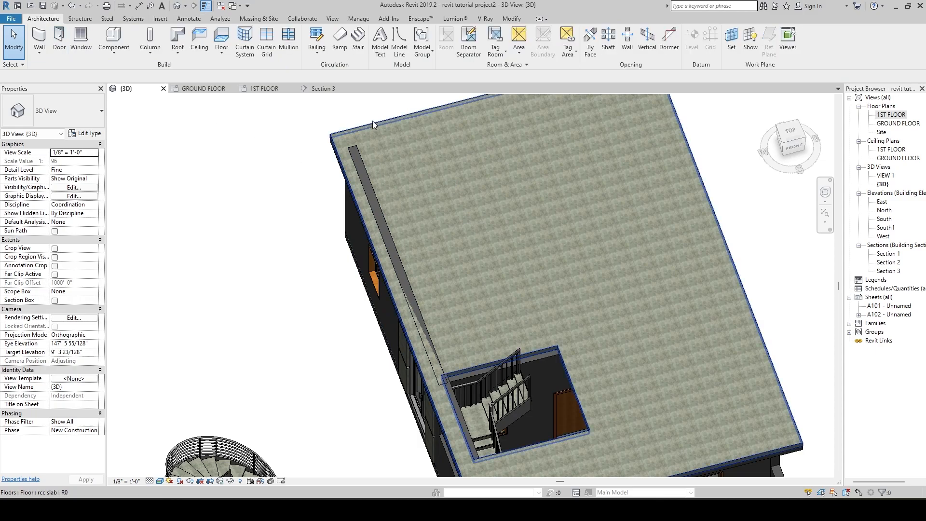
click(336, 128)
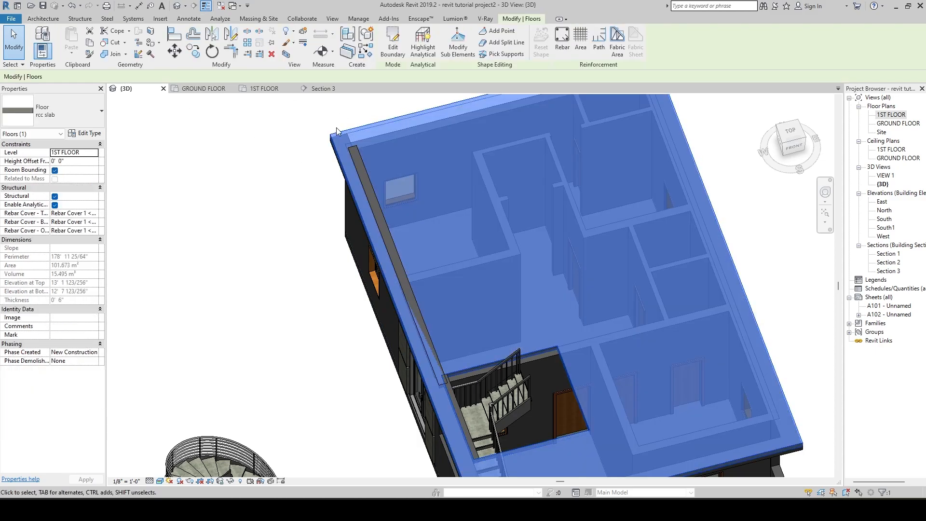
click(113, 54)
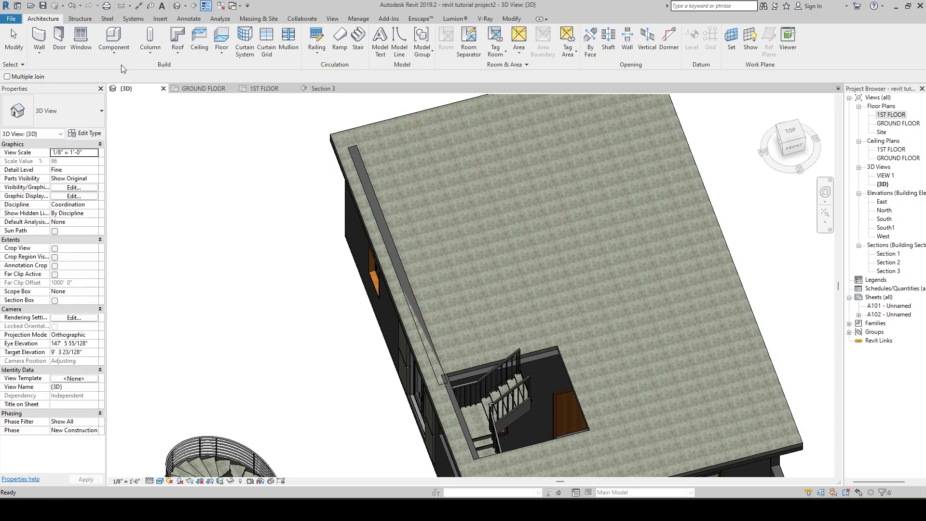
click(377, 125)
Examine the slab, exterior walls and stairs from several sides of the house in 3D.
shift+middle_drag(262, 187, 327, 310)
scroll(328, 310, up, 3)
shift+middle_drag(275, 329, 555, 239)
scroll(419, 387, up, 2)
middle_drag(418, 386, 401, 375)
scroll(402, 376, up, 1)
scroll(401, 375, down, 2)
scroll(544, 377, down, 3)
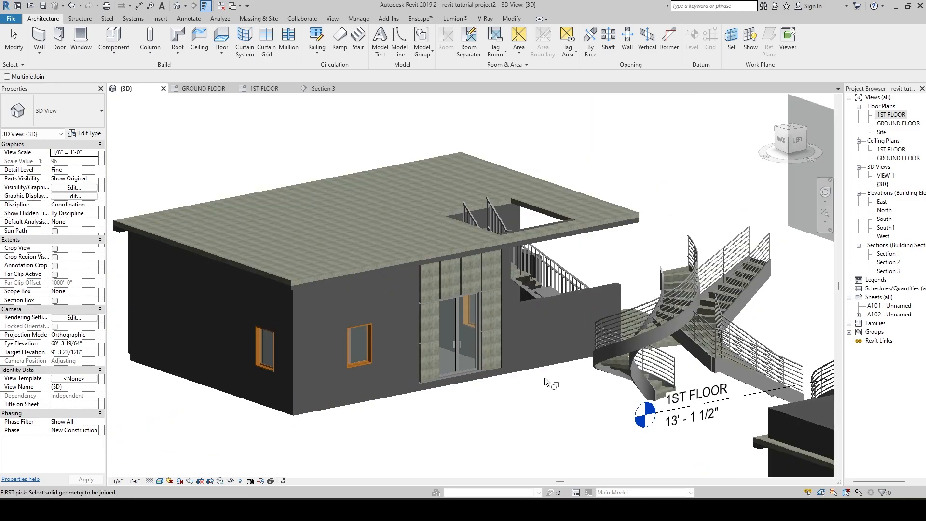
Paint the four upper curtain wall panels above and beside the storefront door with the Door - Panel material.
shift+middle_drag(544, 378, 476, 405)
scroll(383, 286, up, 4)
scroll(386, 340, up, 2)
scroll(386, 343, down, 5)
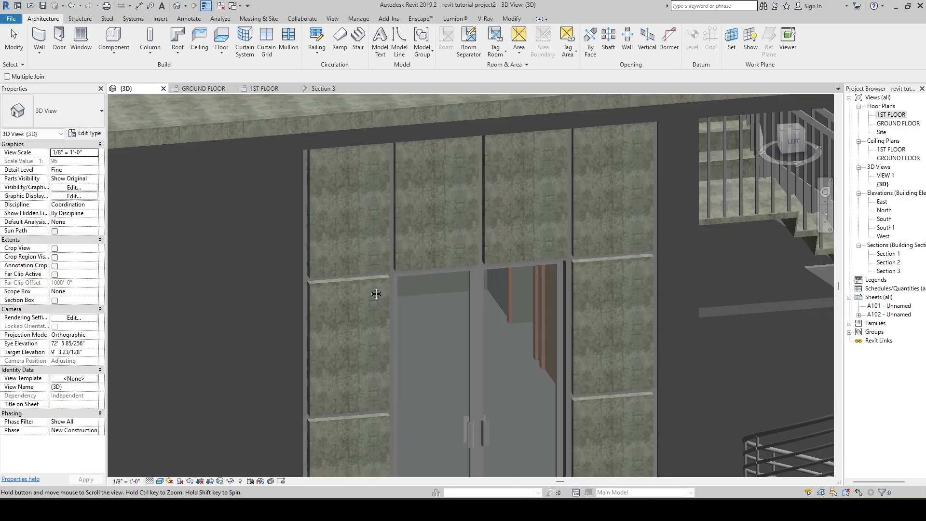
scroll(383, 320, up, 2)
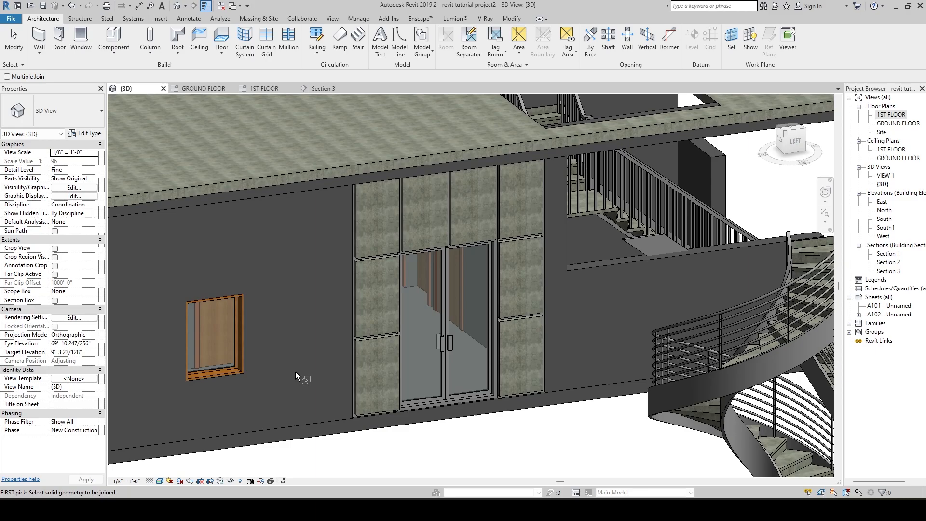
key(t)
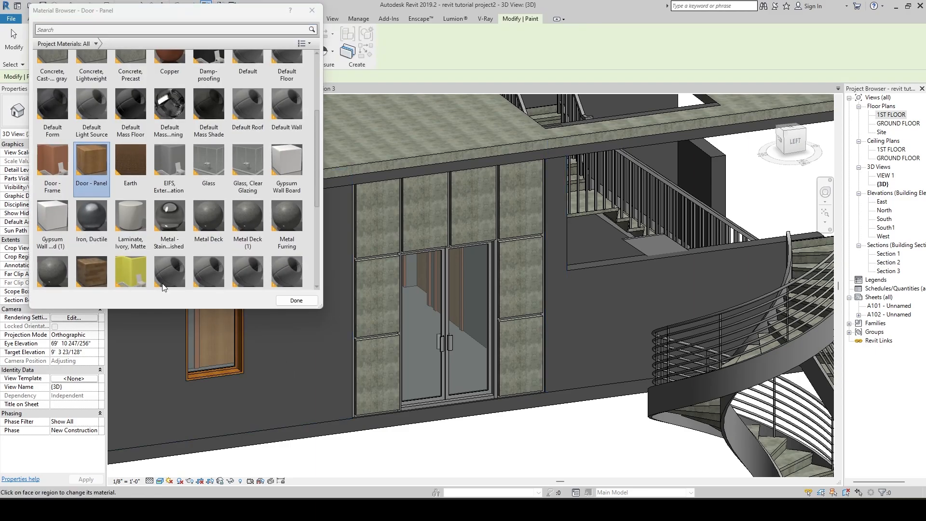
scroll(89, 139, down, 1)
click(424, 218)
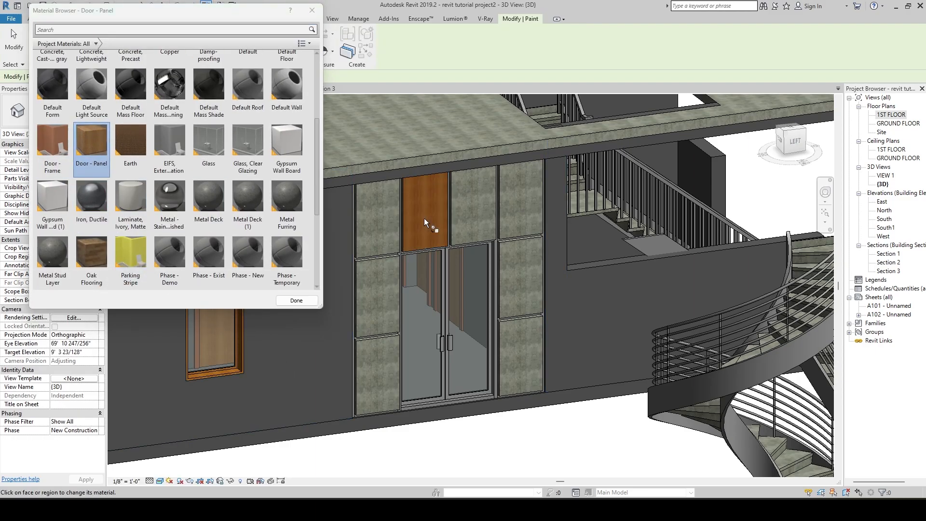
click(486, 213)
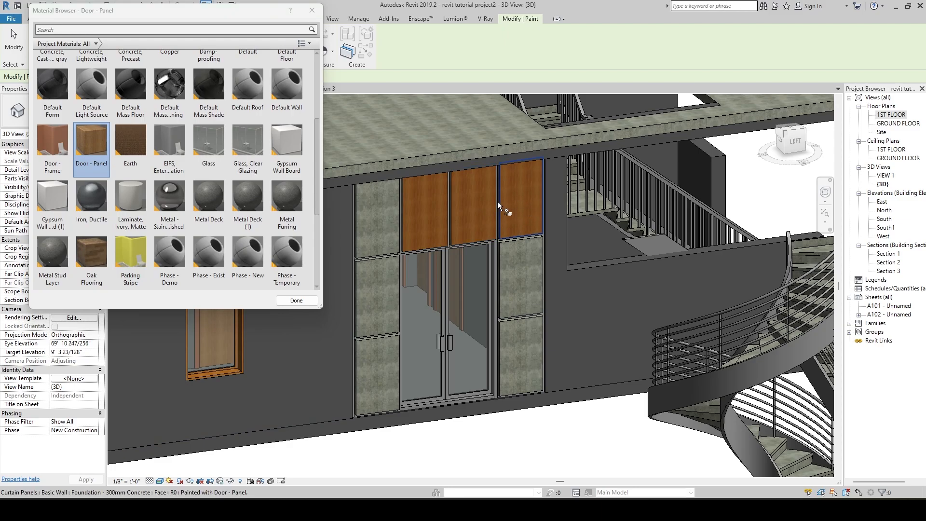
click(386, 213)
Paint the four lower curtain wall panels on both sides of the storefront door with the Cherry material.
scroll(435, 314, down, 2)
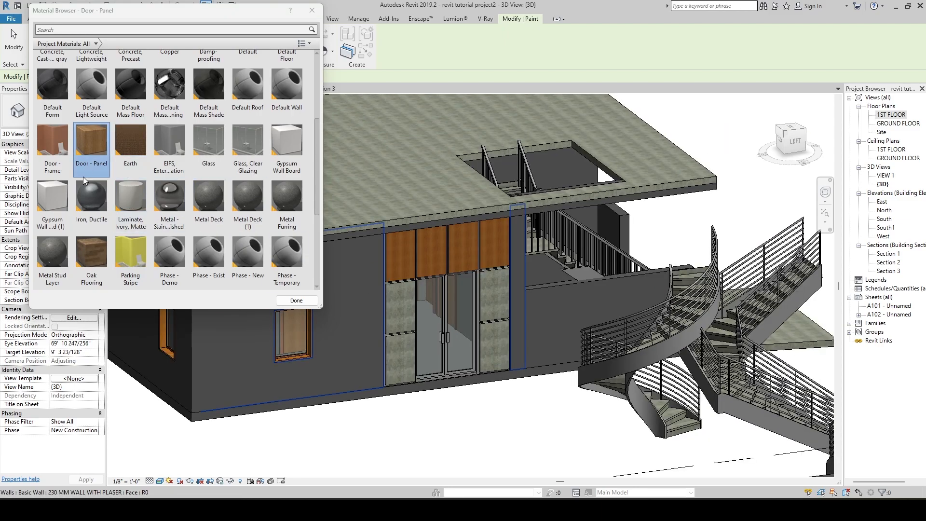
scroll(198, 187, up, 3)
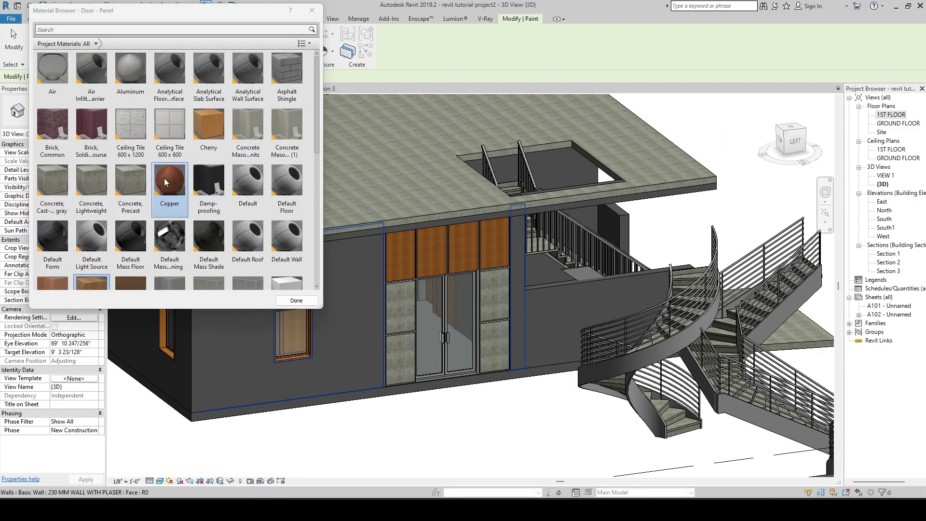
click(207, 124)
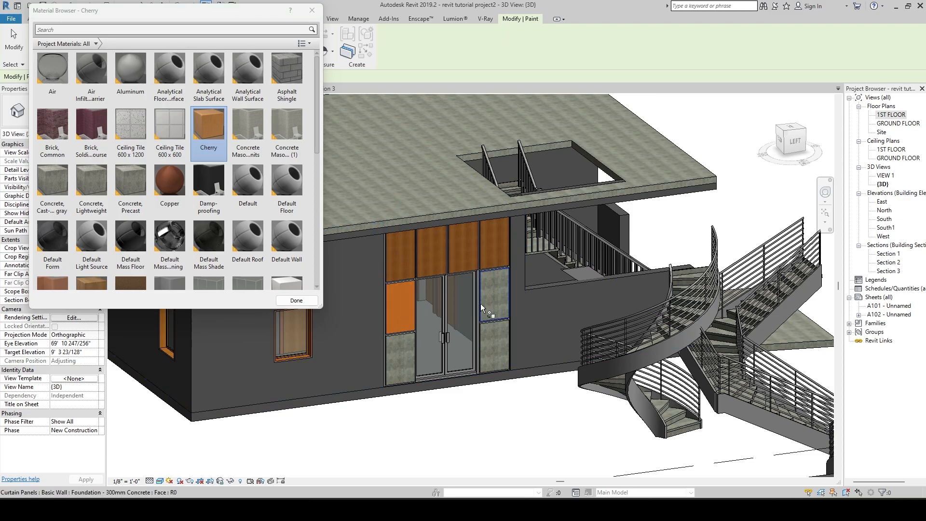
click(404, 361)
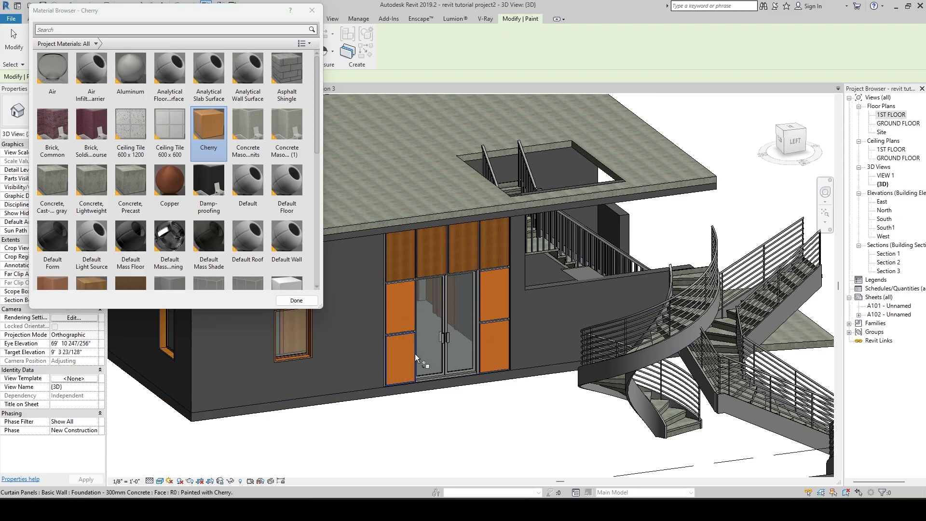
Examine the painted panels, the stair and the slab opening from several sides in 3D and finish painting.
scroll(415, 357, down, 3)
shift+middle_drag(458, 359, 429, 367)
scroll(438, 335, up, 4)
middle_drag(440, 336, 501, 382)
scroll(438, 313, down, 3)
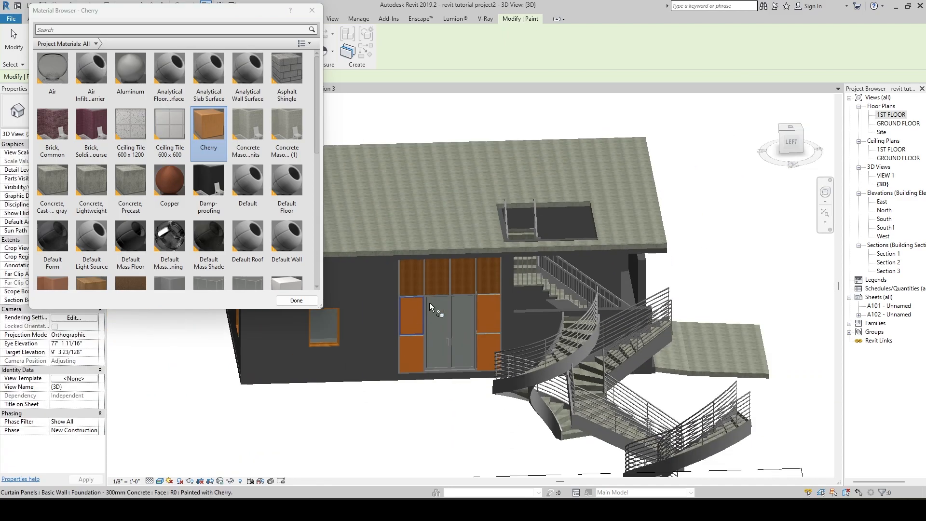
shift+middle_drag(438, 313, 477, 289)
scroll(496, 283, up, 4)
scroll(496, 283, down, 4)
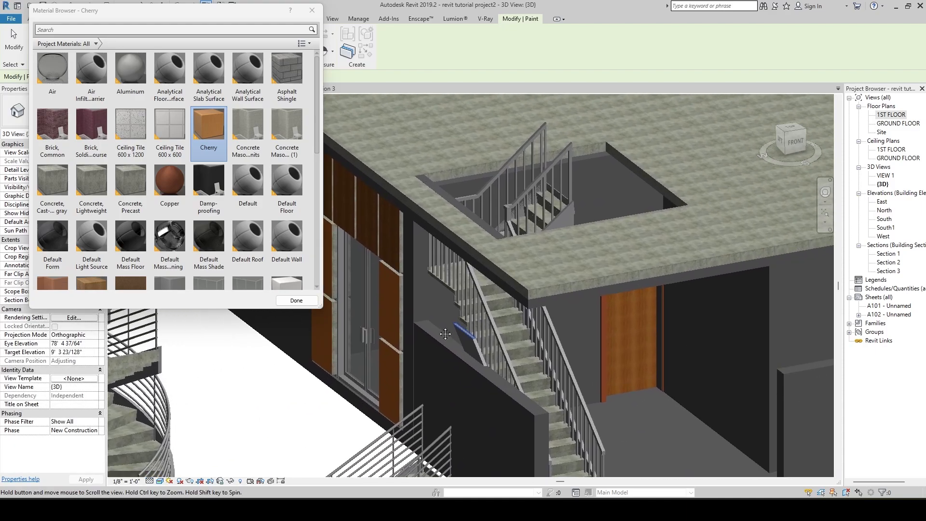
shift+middle_drag(594, 296, 505, 281)
scroll(565, 309, up, 3)
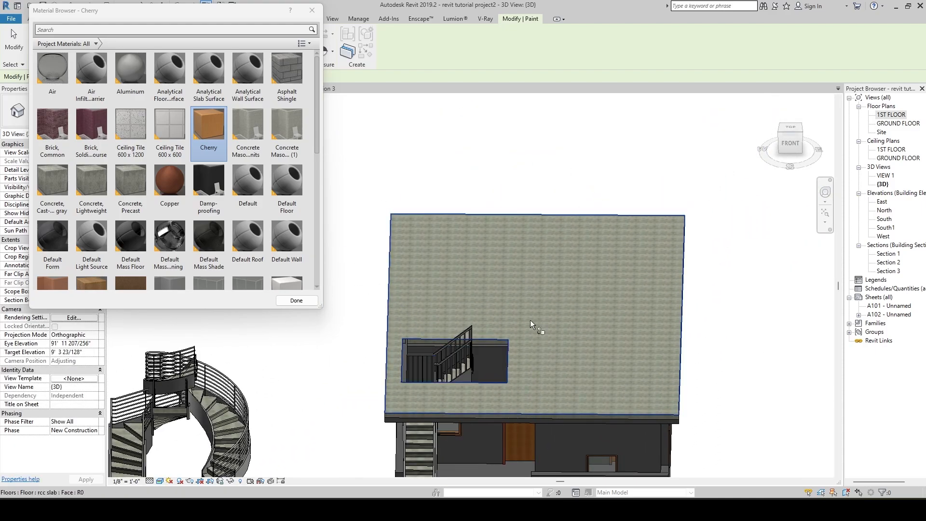
scroll(287, 242, down, 1)
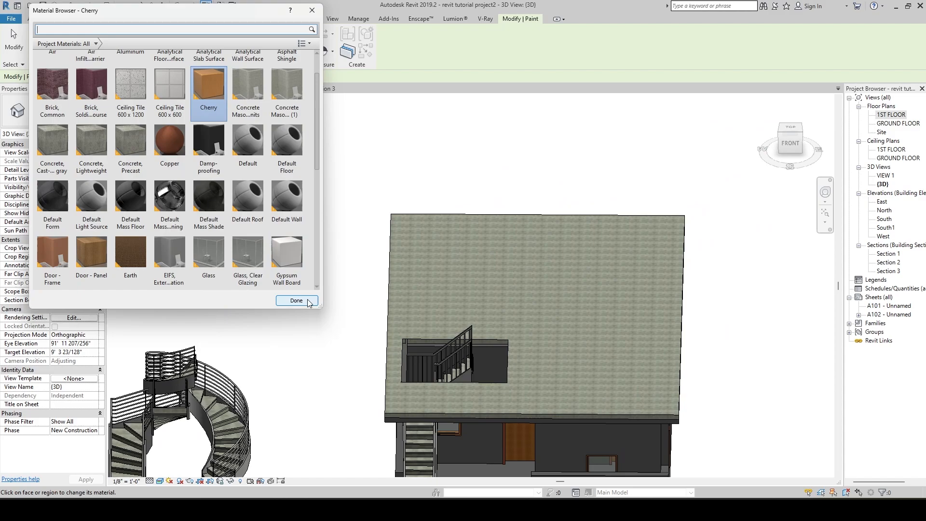
click(297, 301)
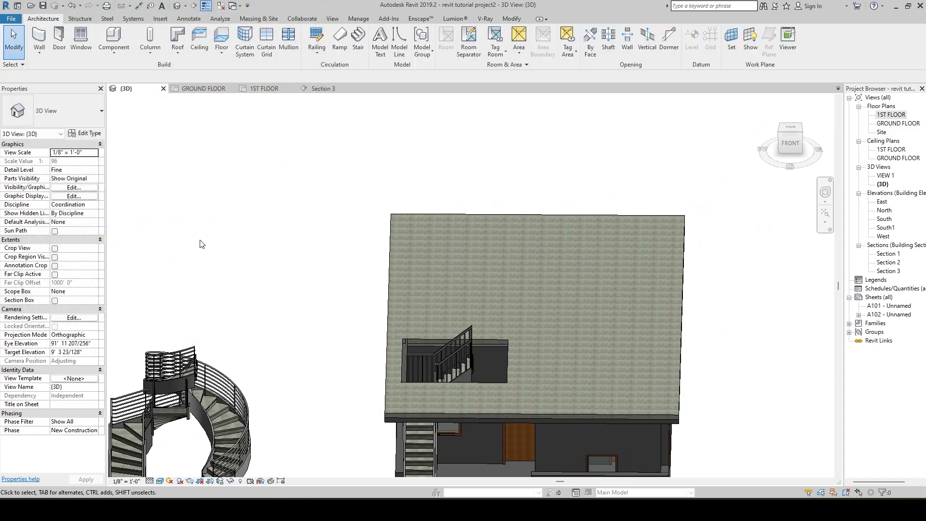
In the 1ST FLOOR plan, create a 900mm Pipe railing on a rectangular path along the outer faces of the exterior walls.
click(270, 91)
scroll(378, 293, down, 6)
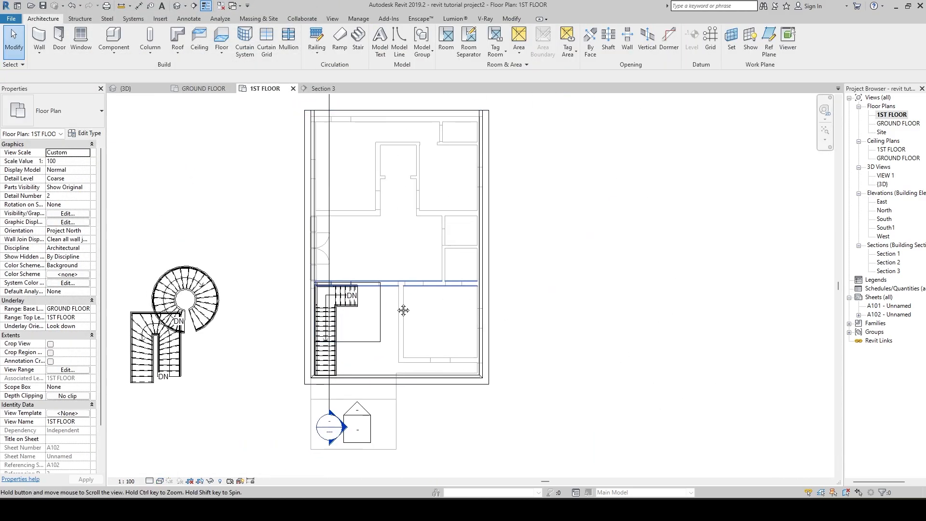
click(317, 48)
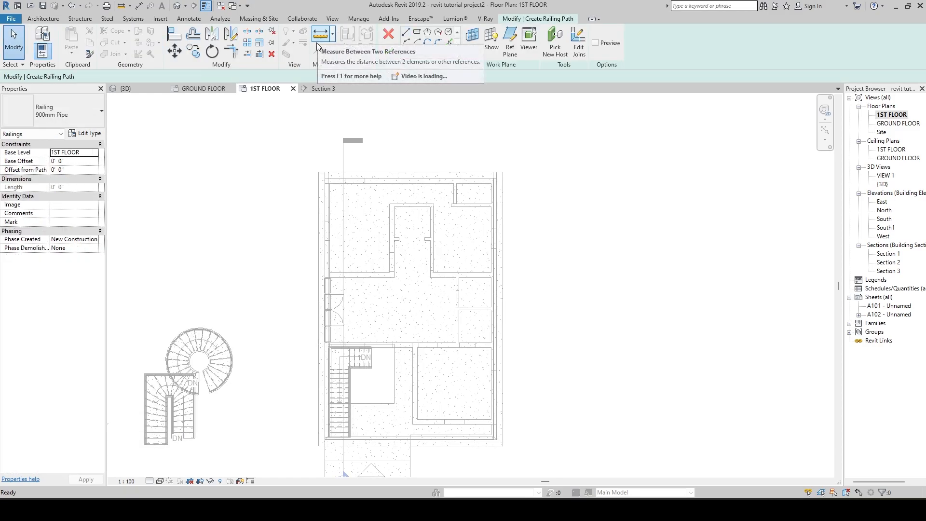
click(388, 34)
click(326, 52)
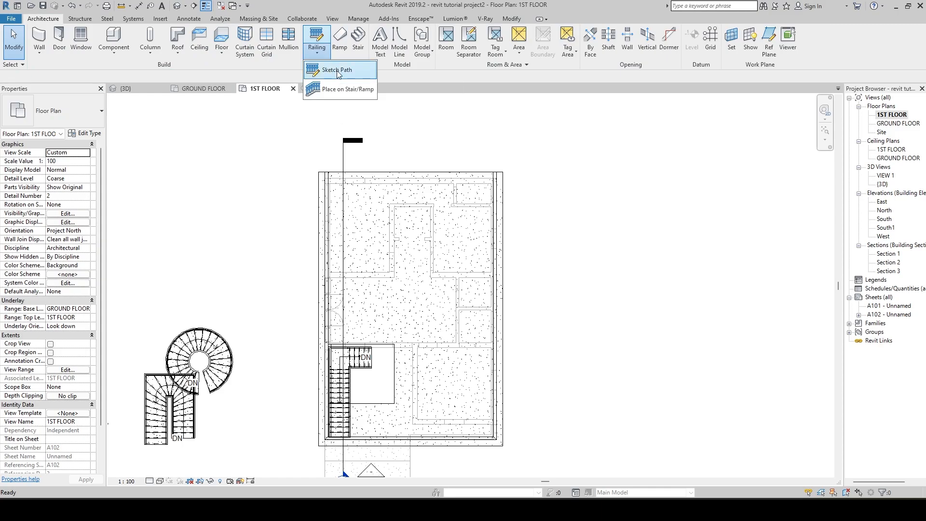
click(337, 70)
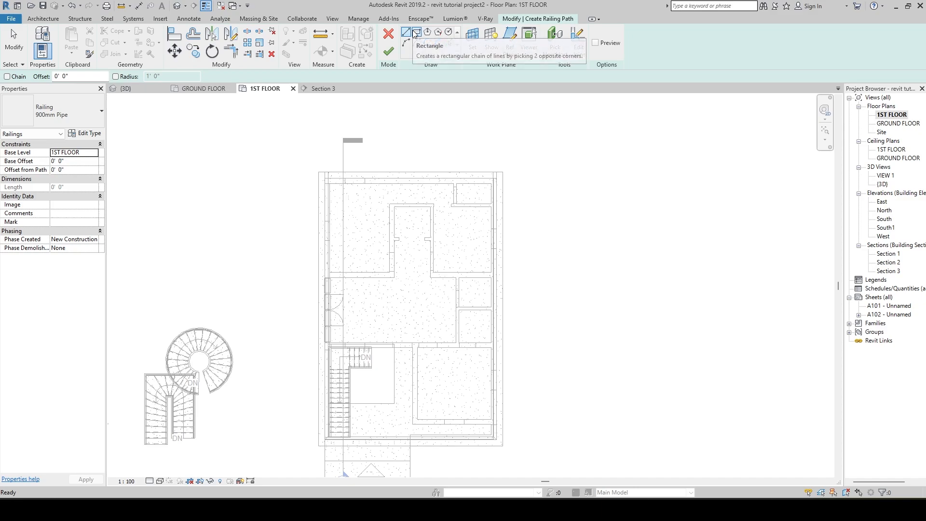
click(416, 32)
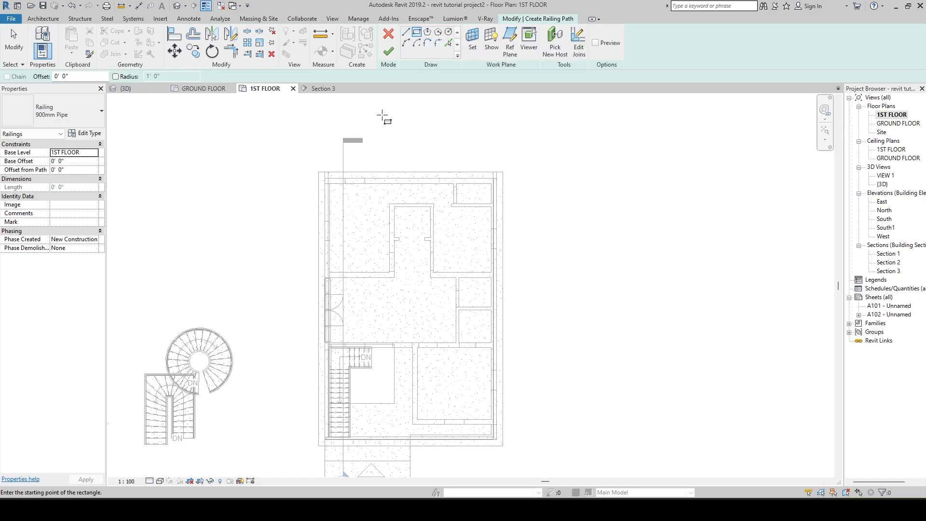
scroll(327, 181, up, 5)
click(321, 176)
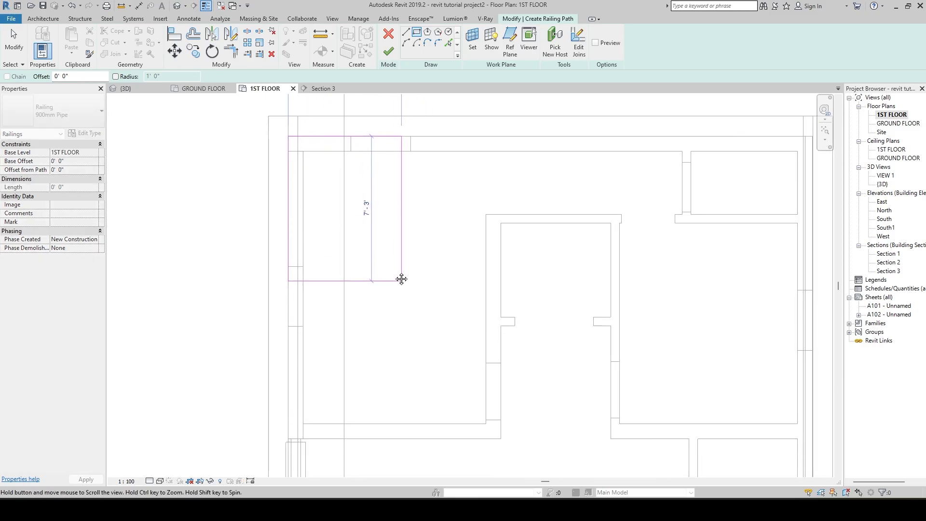
scroll(401, 277, down, 6)
scroll(386, 293, up, 5)
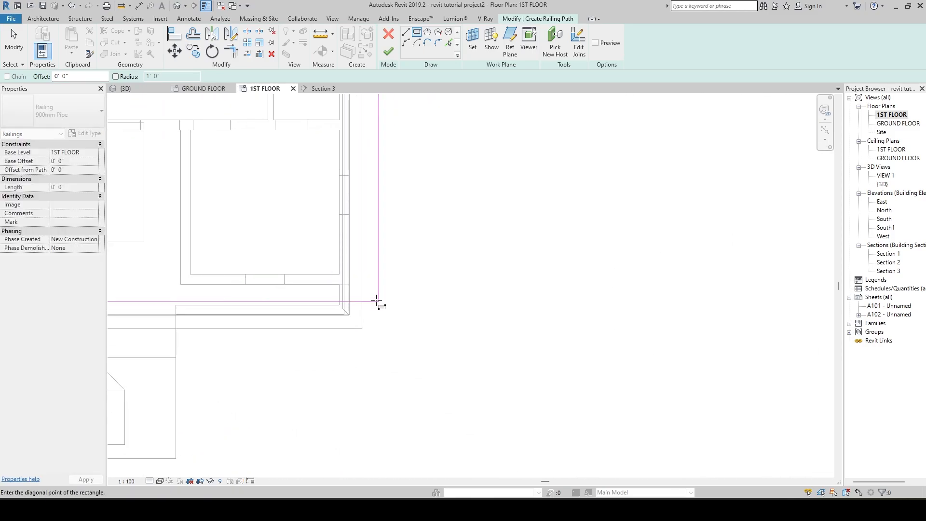
click(381, 347)
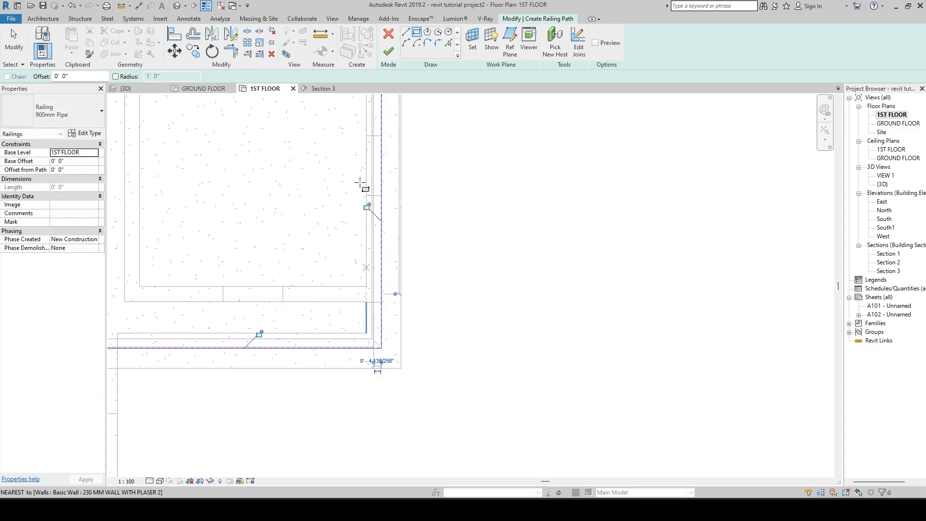
click(389, 52)
In the 3D view, try the 900mm Rectangular type on the slab railing and settle on Glass Panel - Bottom Fill.
click(123, 89)
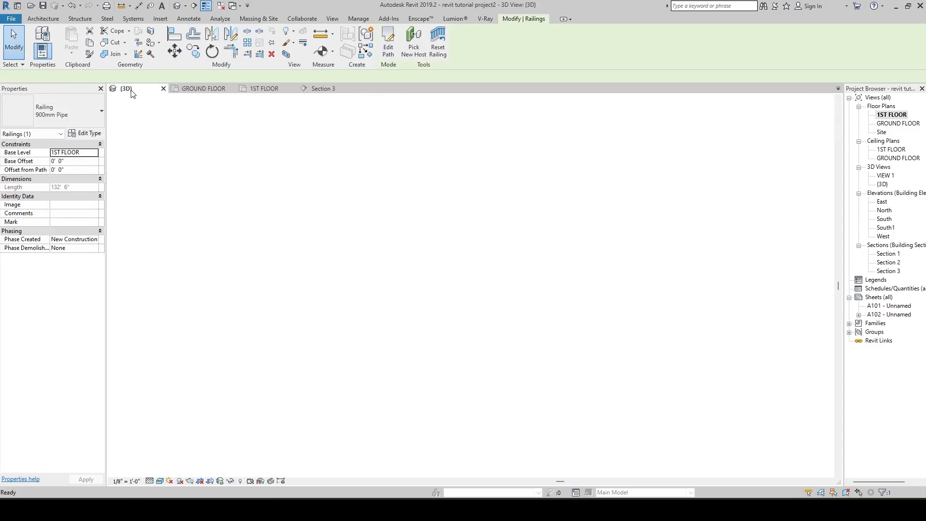
shift+middle_drag(432, 238, 531, 263)
middle_drag(530, 263, 514, 190)
scroll(536, 255, up, 3)
scroll(537, 255, down, 4)
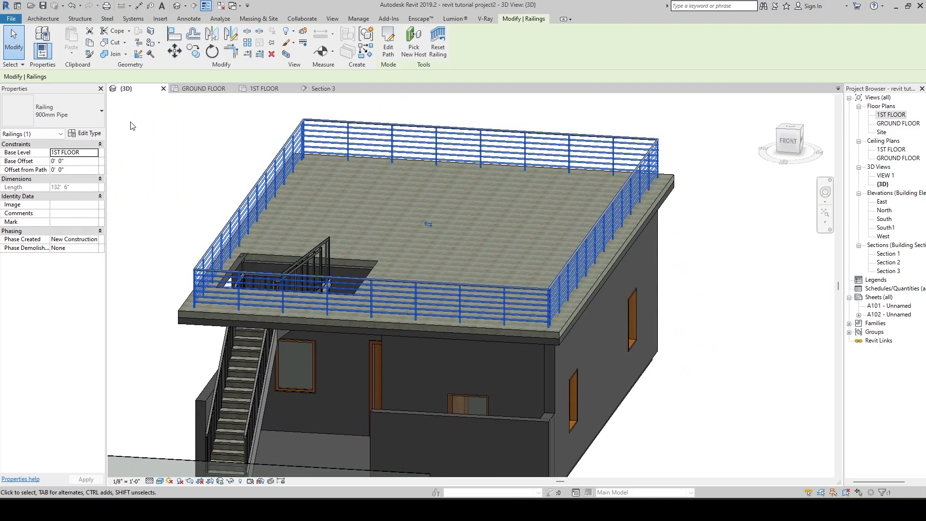
click(67, 114)
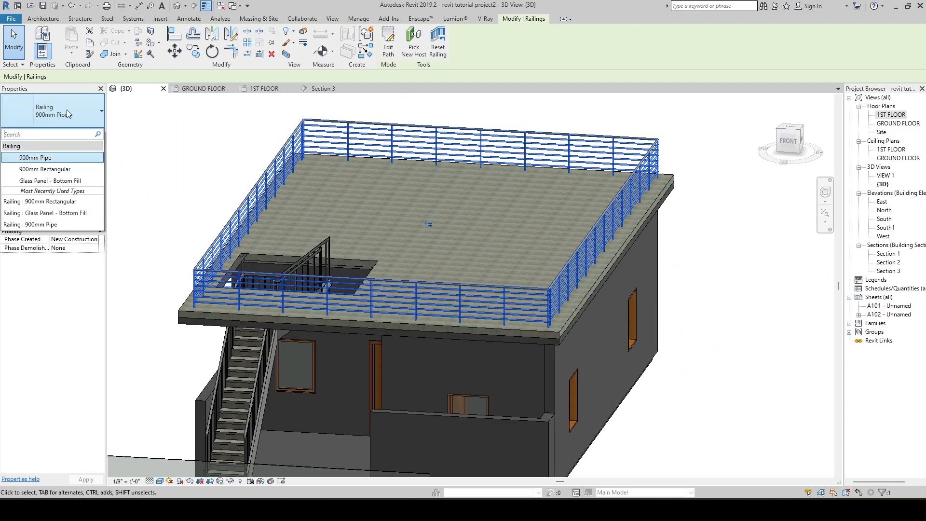
click(62, 169)
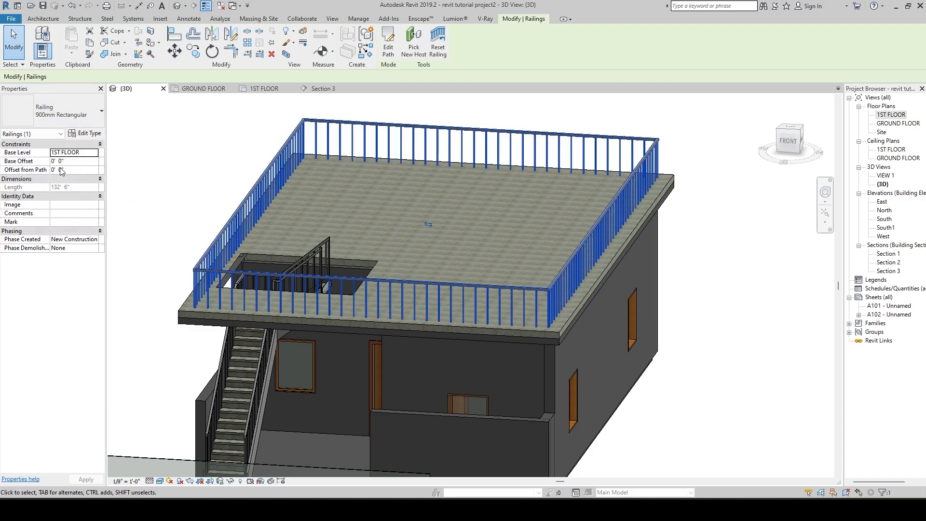
click(67, 114)
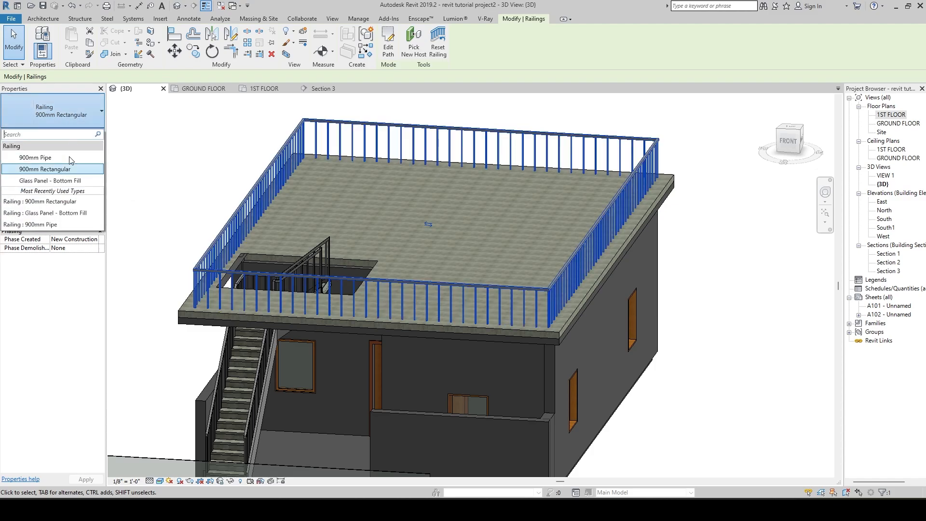
click(58, 182)
Examine the glass panel railing around the first-floor slab from the front and the side in 3D.
shift+middle_drag(285, 186, 523, 233)
scroll(532, 264, down, 3)
shift+middle_drag(532, 264, 488, 298)
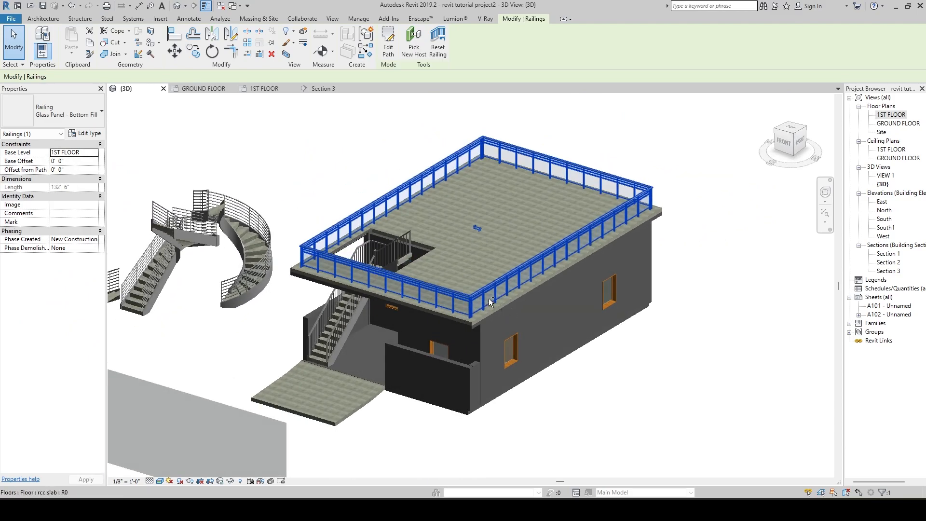
scroll(469, 286, up, 3)
shift+middle_drag(394, 293, 426, 302)
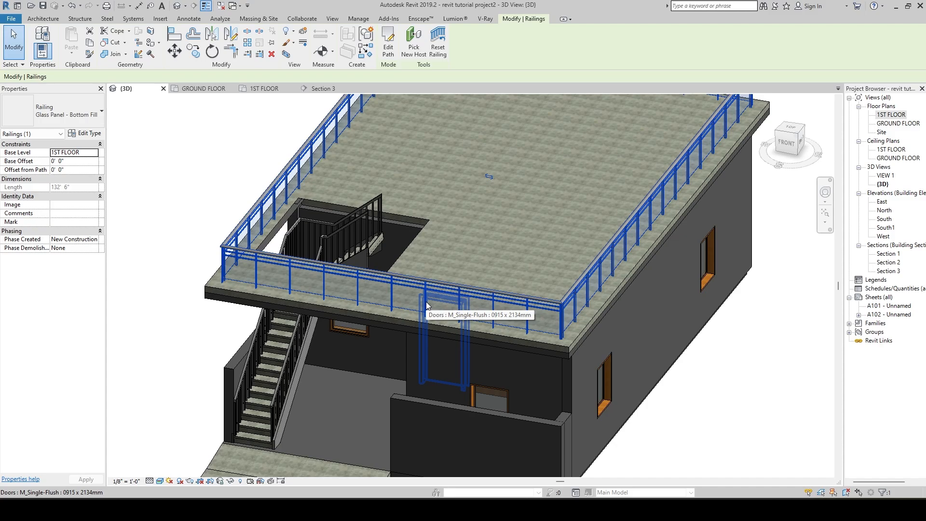
Inspect the L-shaped stair beneath the slab and the storefront and porch sides of the house in 3D.
scroll(289, 373, down, 2)
scroll(295, 370, up, 5)
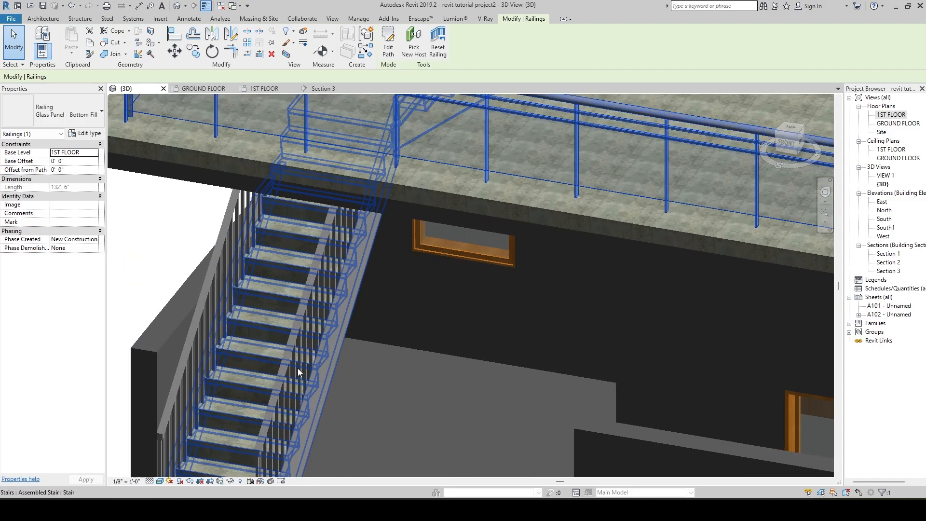
scroll(276, 314, down, 2)
shift+middle_drag(276, 314, 312, 320)
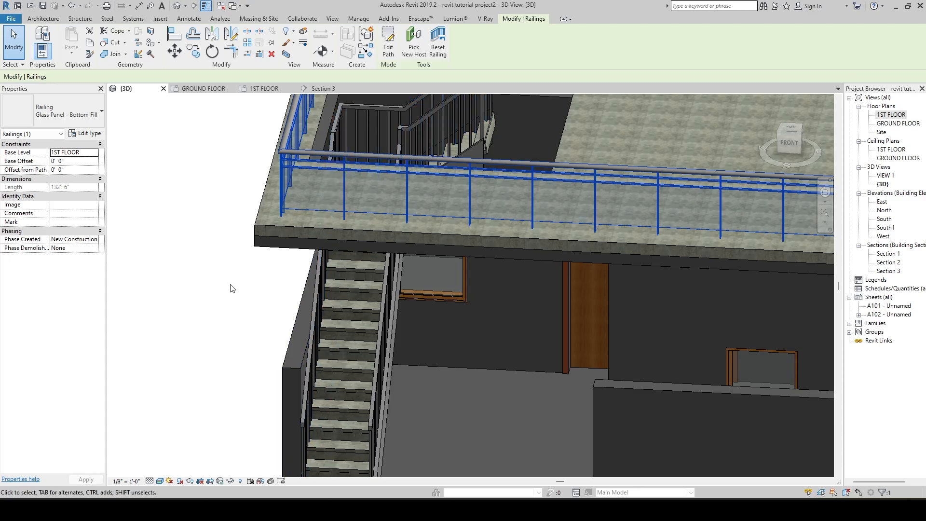
scroll(230, 285, down, 3)
shift+middle_drag(215, 297, 264, 292)
scroll(315, 321, up, 2)
shift+middle_drag(316, 321, 352, 304)
scroll(317, 325, down, 2)
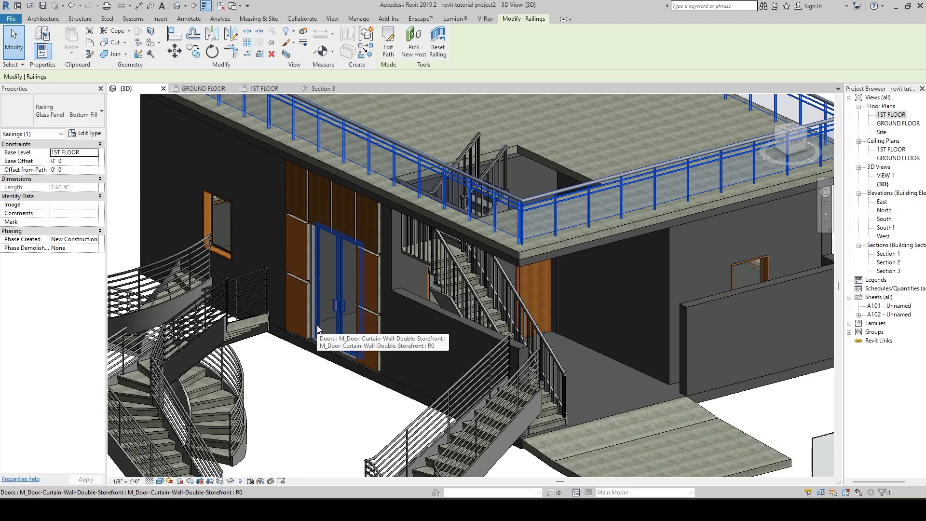
shift+middle_drag(317, 329, 374, 277)
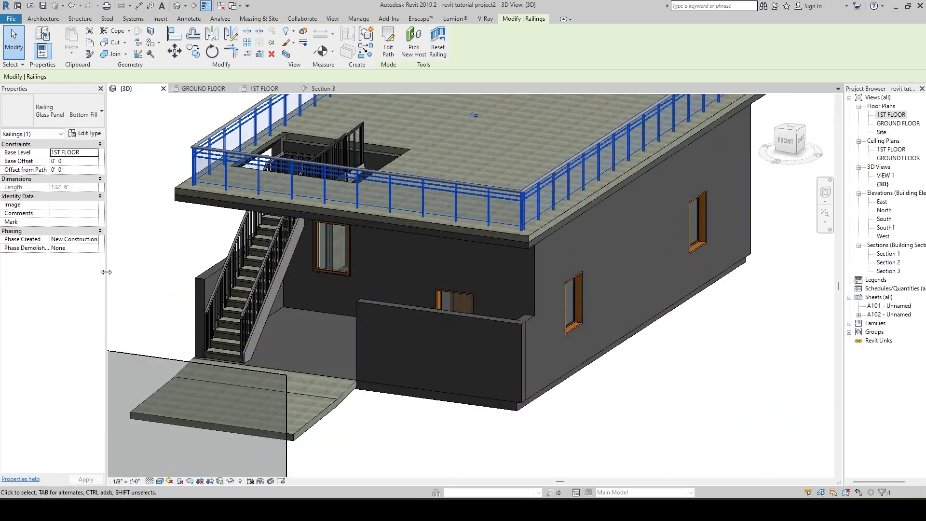